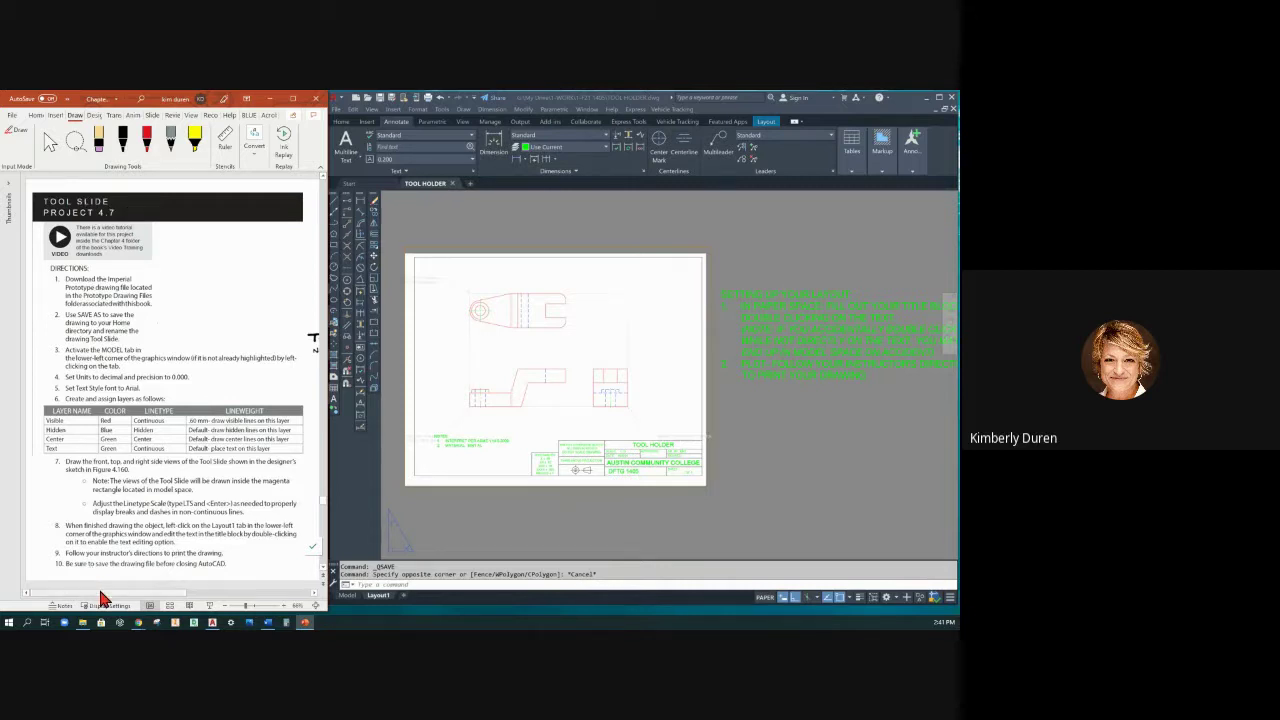
Go from Chapter 4 - Module 3 to the Assignment 4 - Project 4.7 Tool Slide page and scroll to the sketch.
{"action": "left_click_drag", "start_coordinate": [100, 593], "coordinate": [226, 596]}
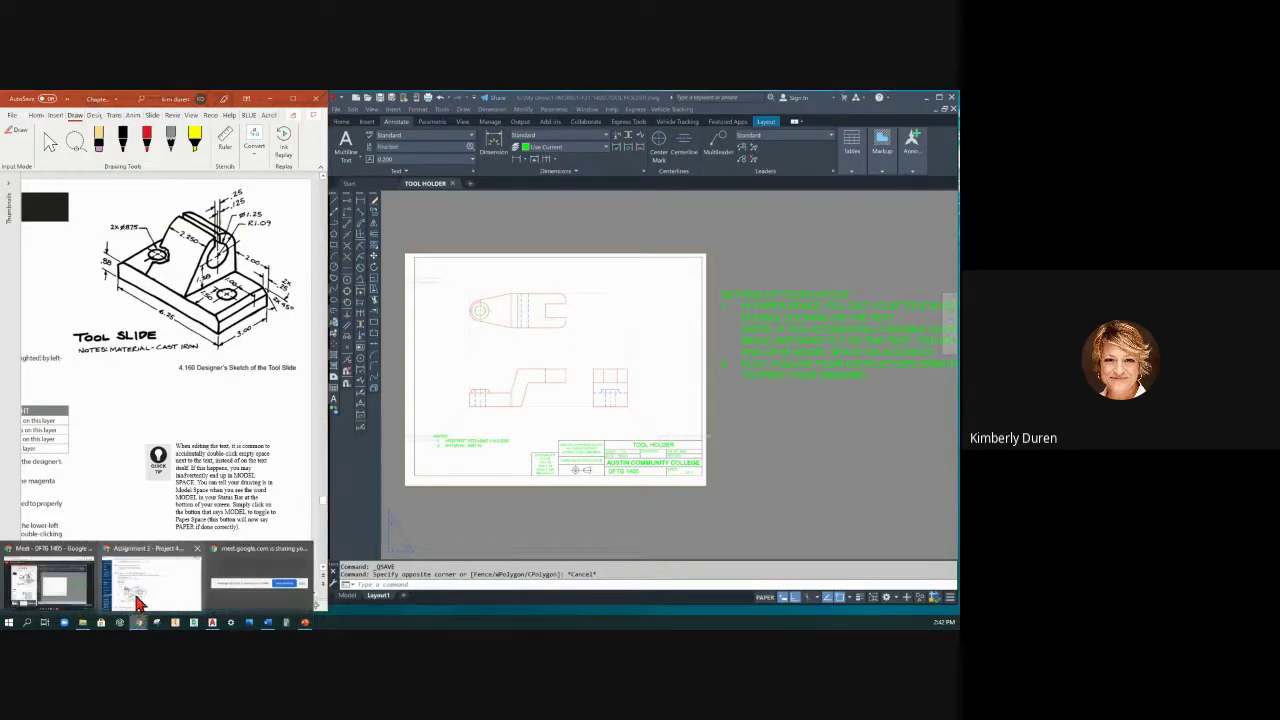
{"action": "left_click", "coordinate": [139, 600]}
{"action": "scroll", "coordinate": [214, 194], "scroll_direction": "up", "scroll_amount": 5}
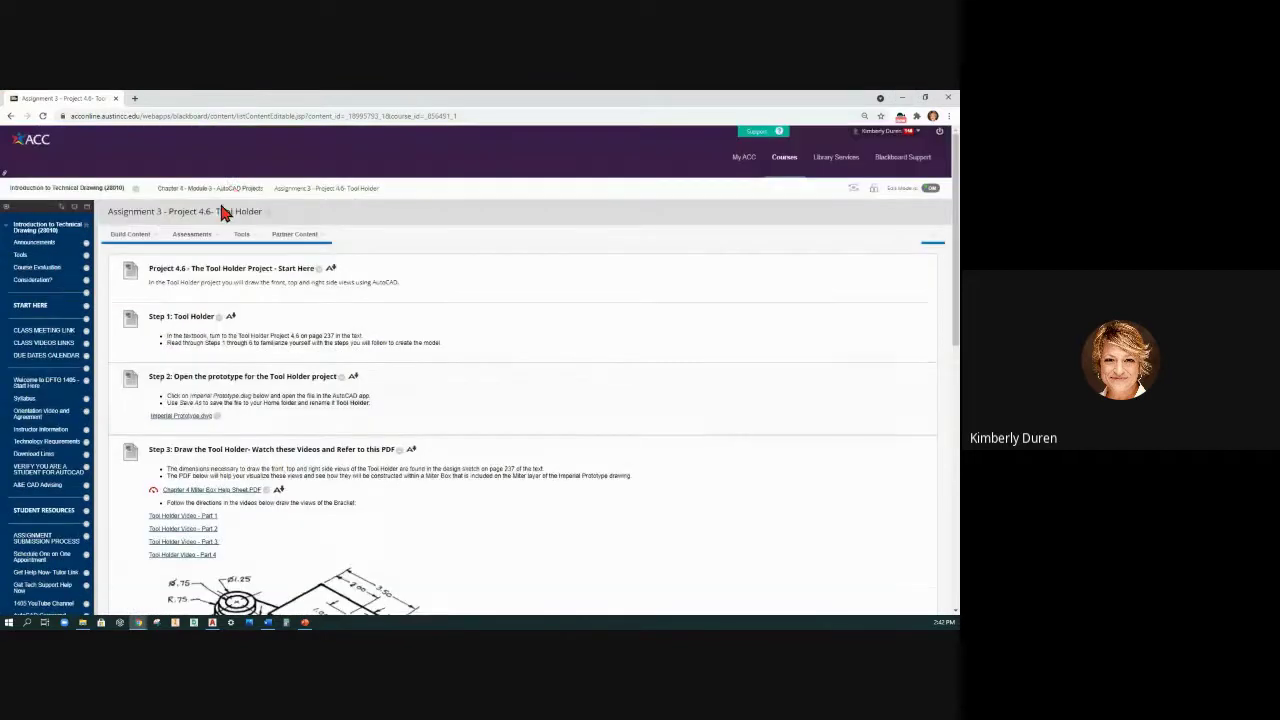
{"action": "left_click", "coordinate": [236, 199]}
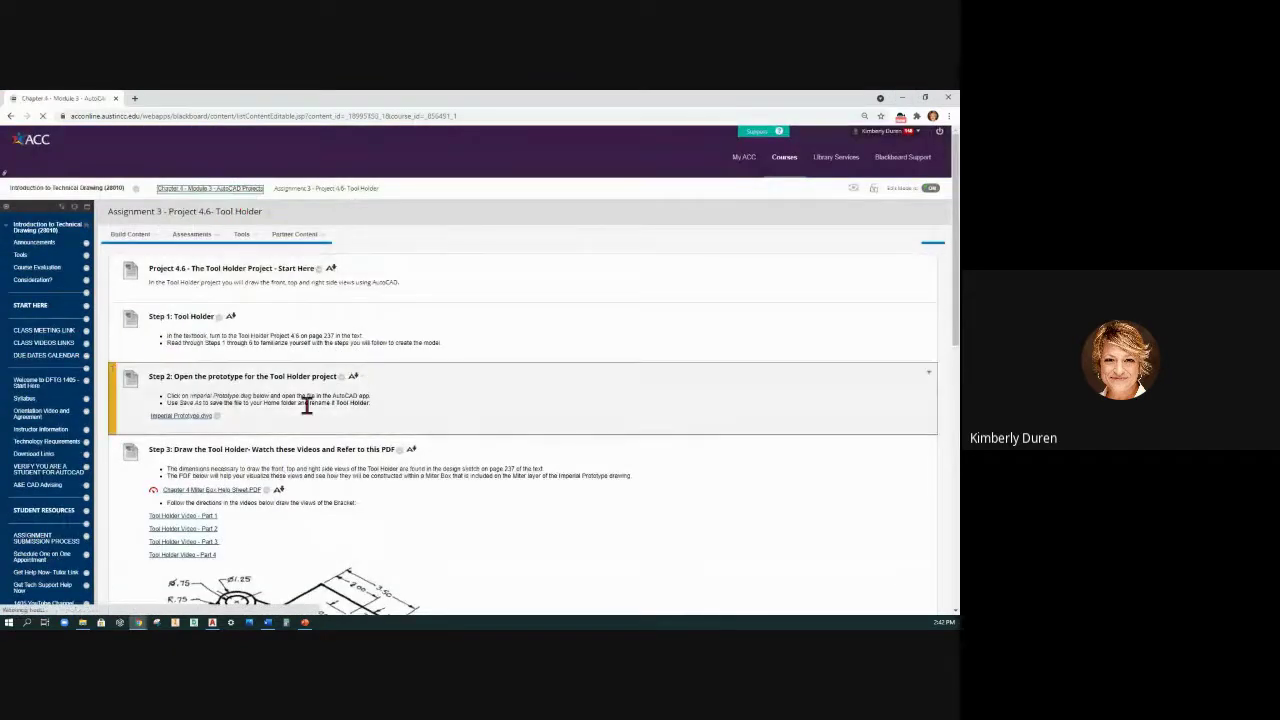
{"action": "scroll", "coordinate": [307, 405], "scroll_direction": "down", "scroll_amount": 5}
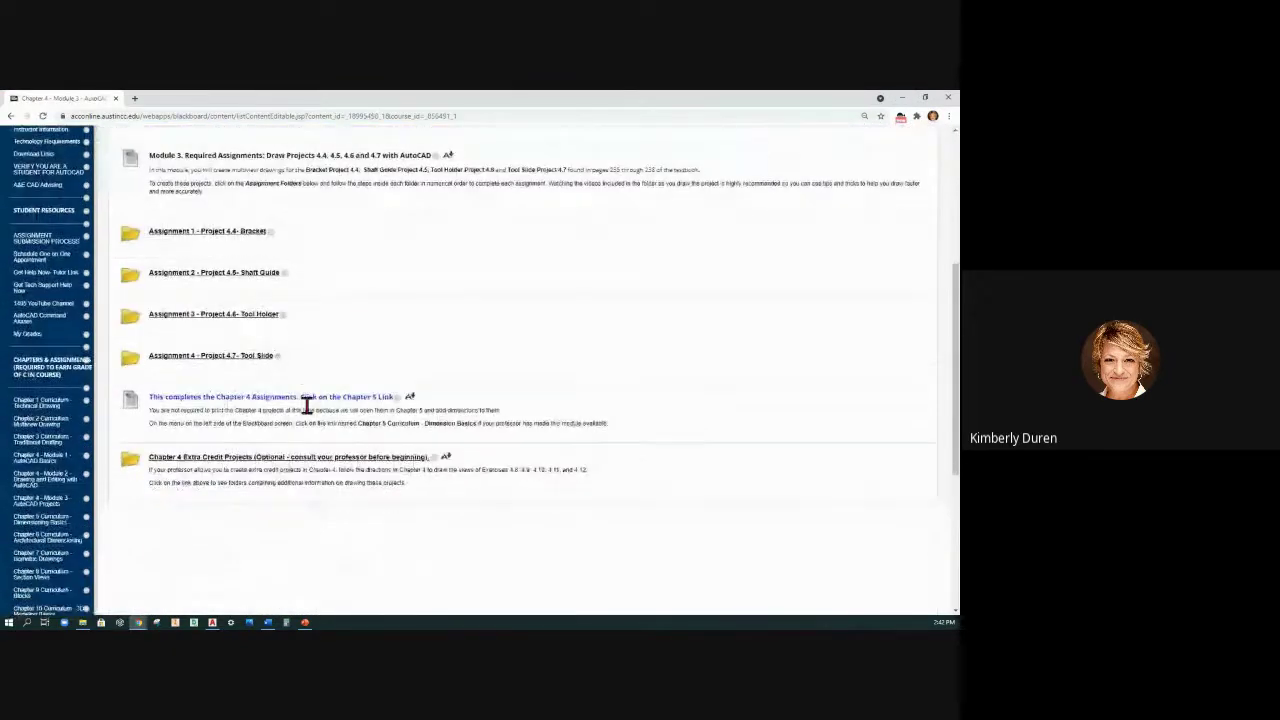
{"action": "left_click", "coordinate": [244, 362]}
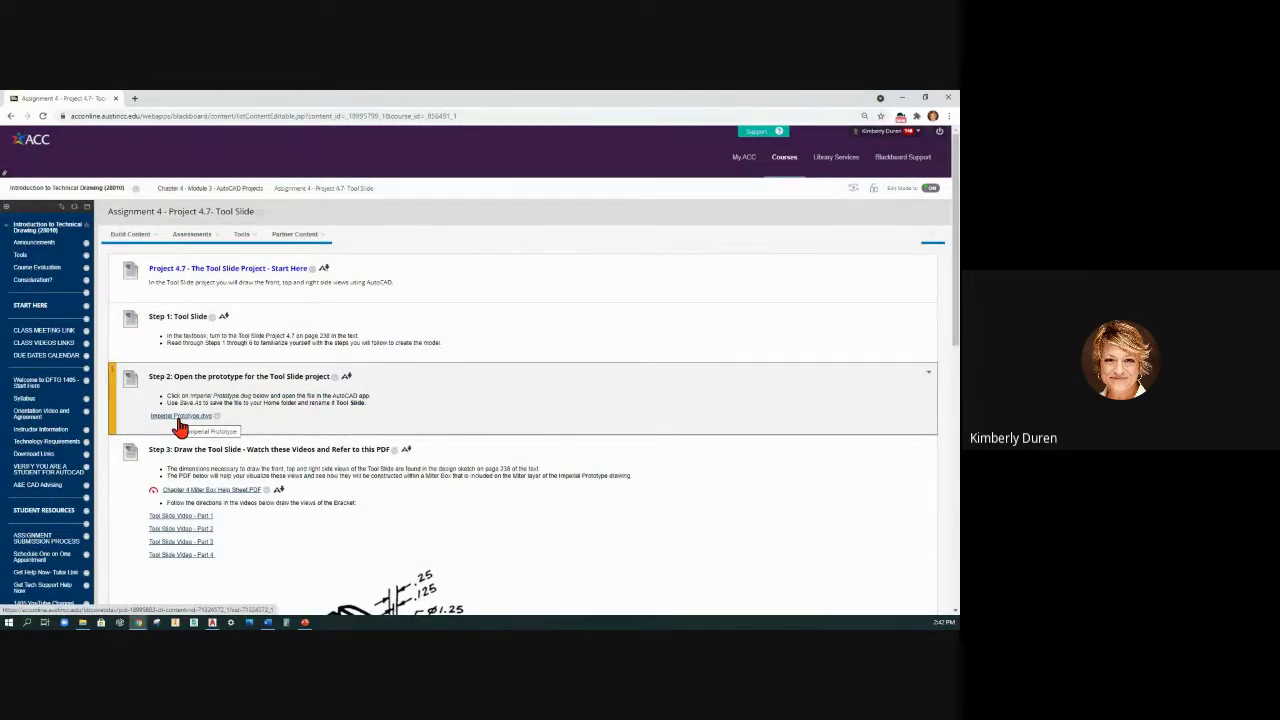
{"action": "scroll", "coordinate": [457, 420], "scroll_direction": "down", "scroll_amount": 5}
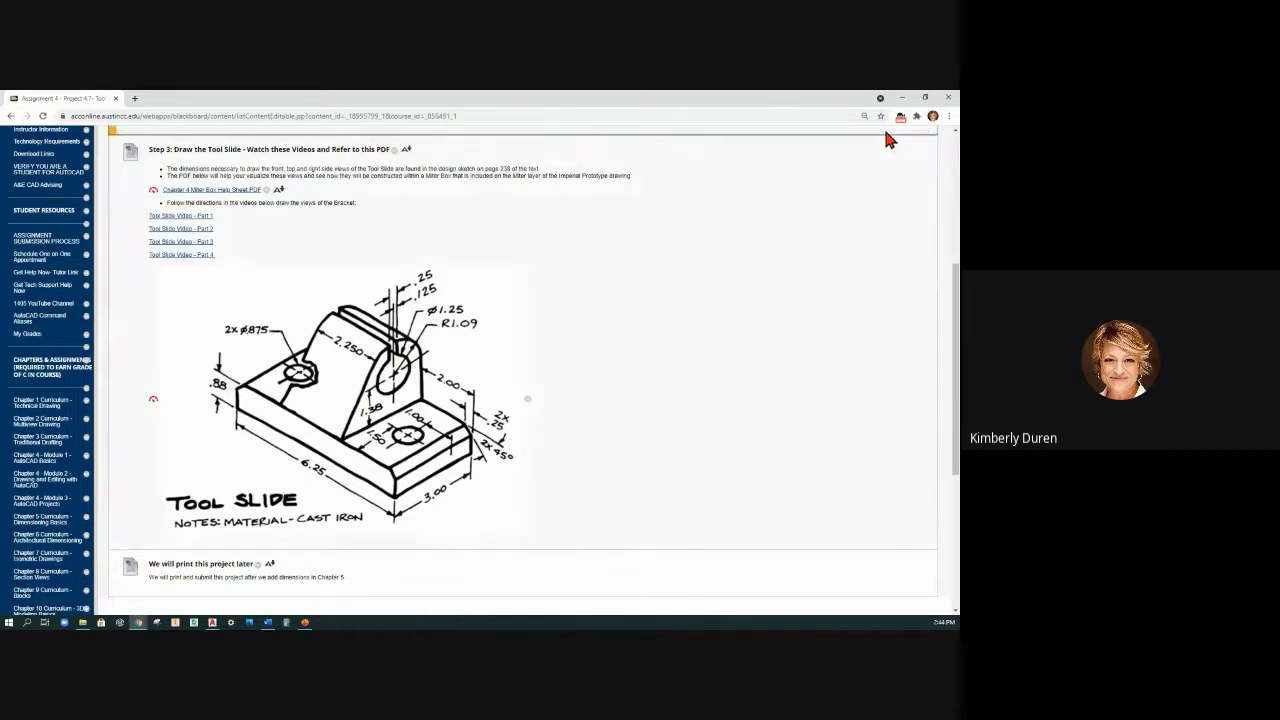
Switch to AutoCAD and open the Imperial Prototype KAD drawing in a new tab.
{"action": "left_click", "coordinate": [903, 99]}
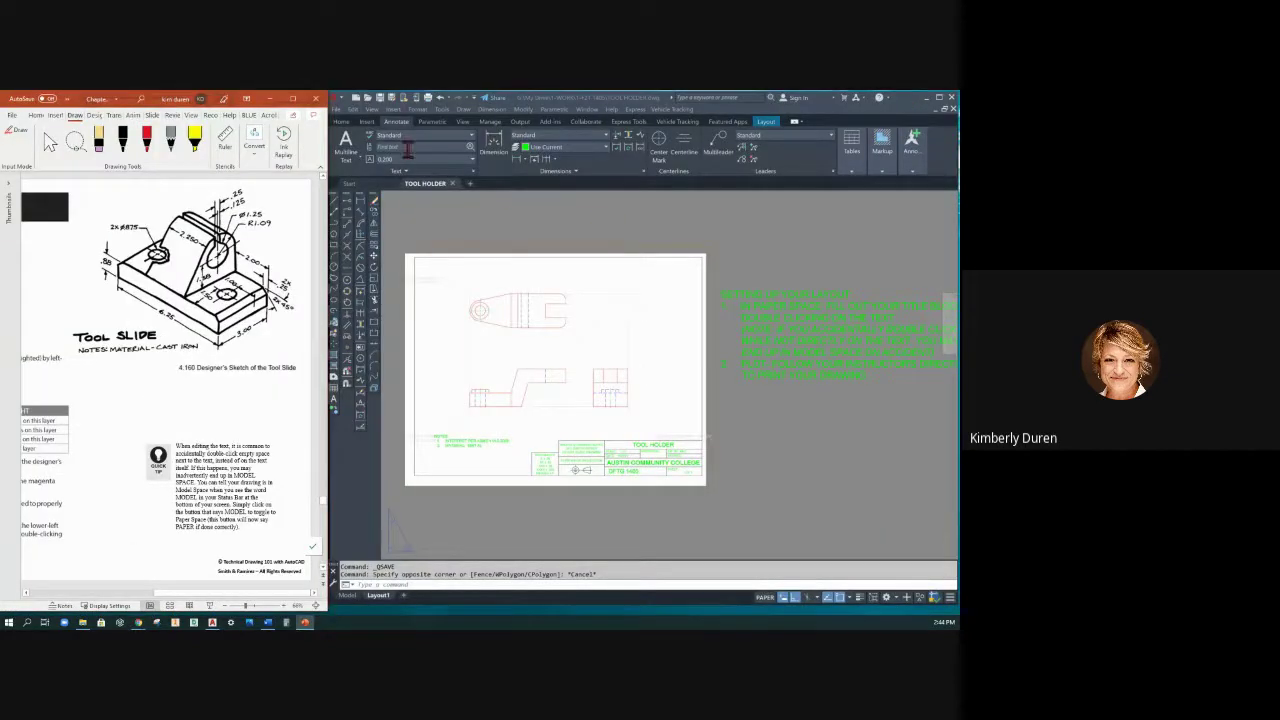
{"action": "left_click", "coordinate": [369, 106]}
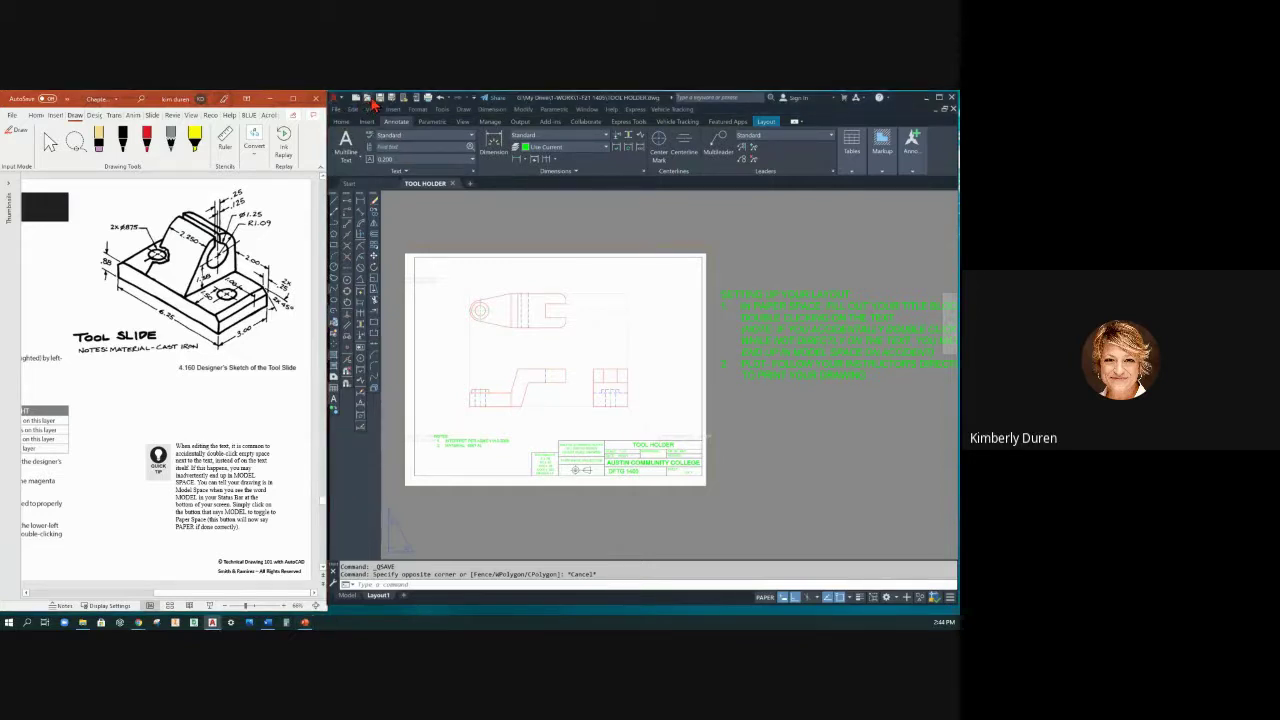
{"action": "left_click", "coordinate": [367, 98]}
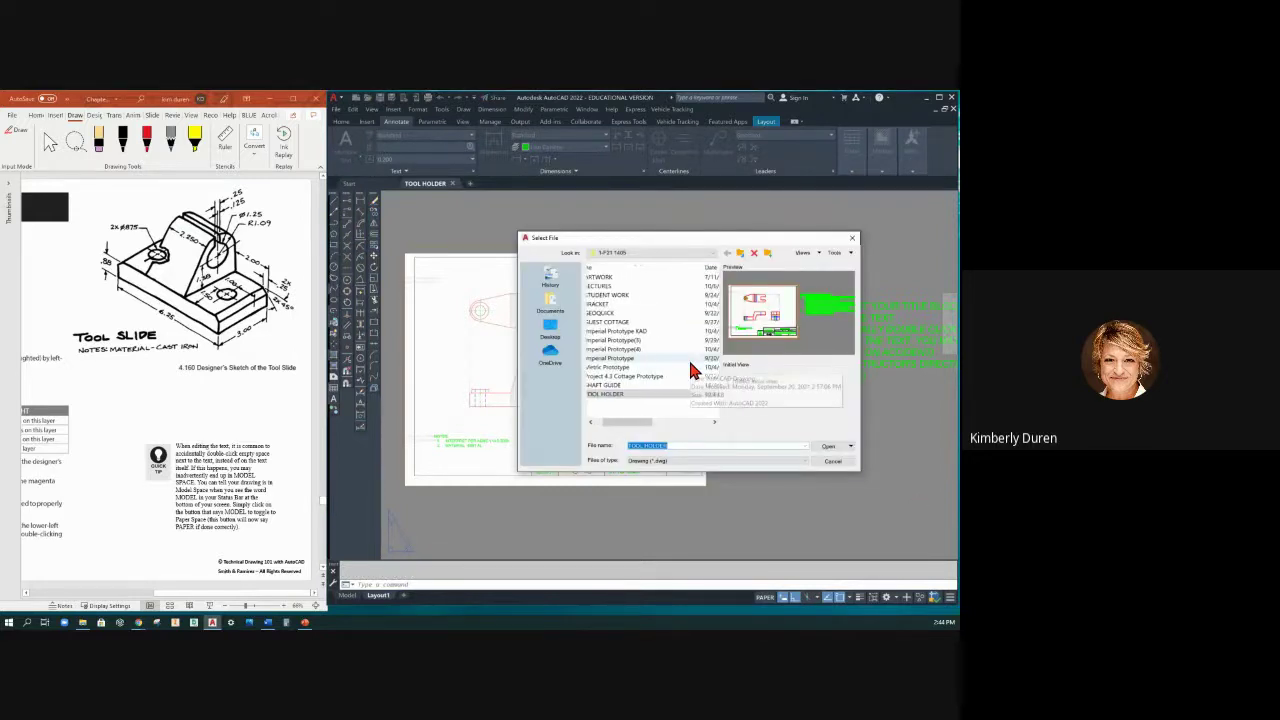
{"action": "double_click", "coordinate": [625, 340]}
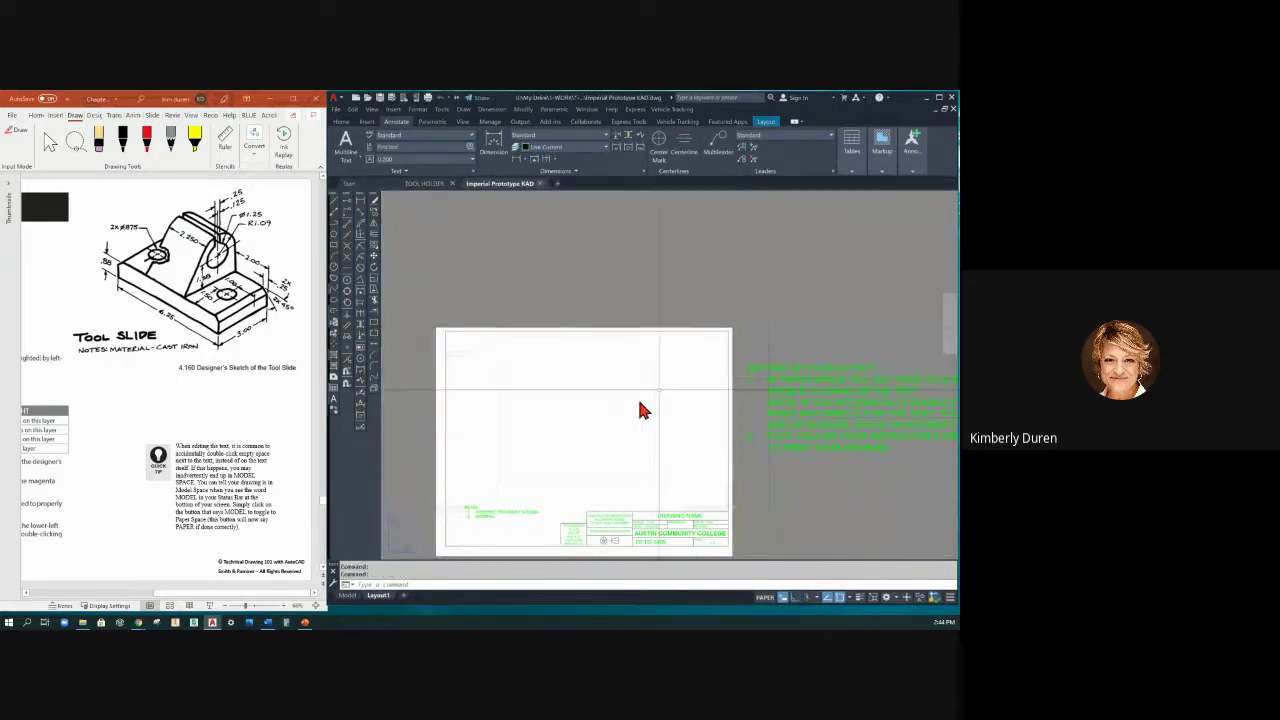
{"action": "middle_click_drag", "start_coordinate": [660, 362], "coordinate": [654, 346]}
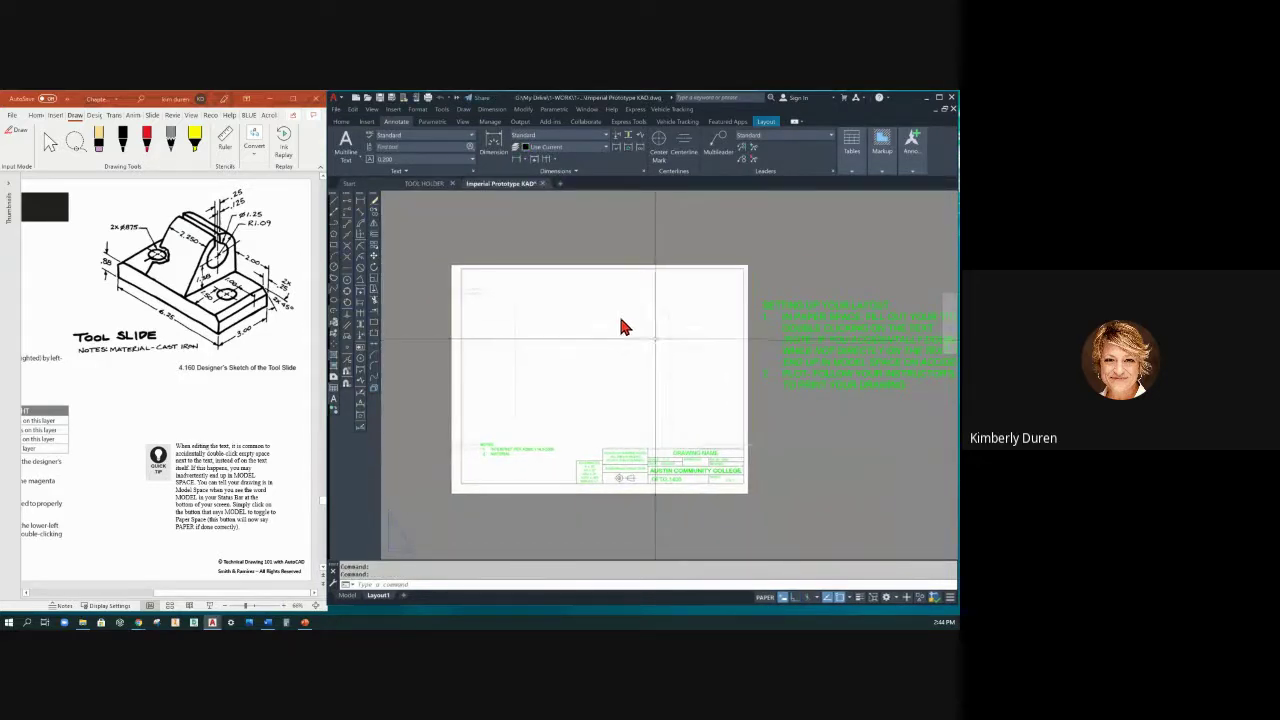
Save the prototype drawing under the new name TOOL SLIDE with File > Save As.
{"action": "left_click", "coordinate": [337, 109]}
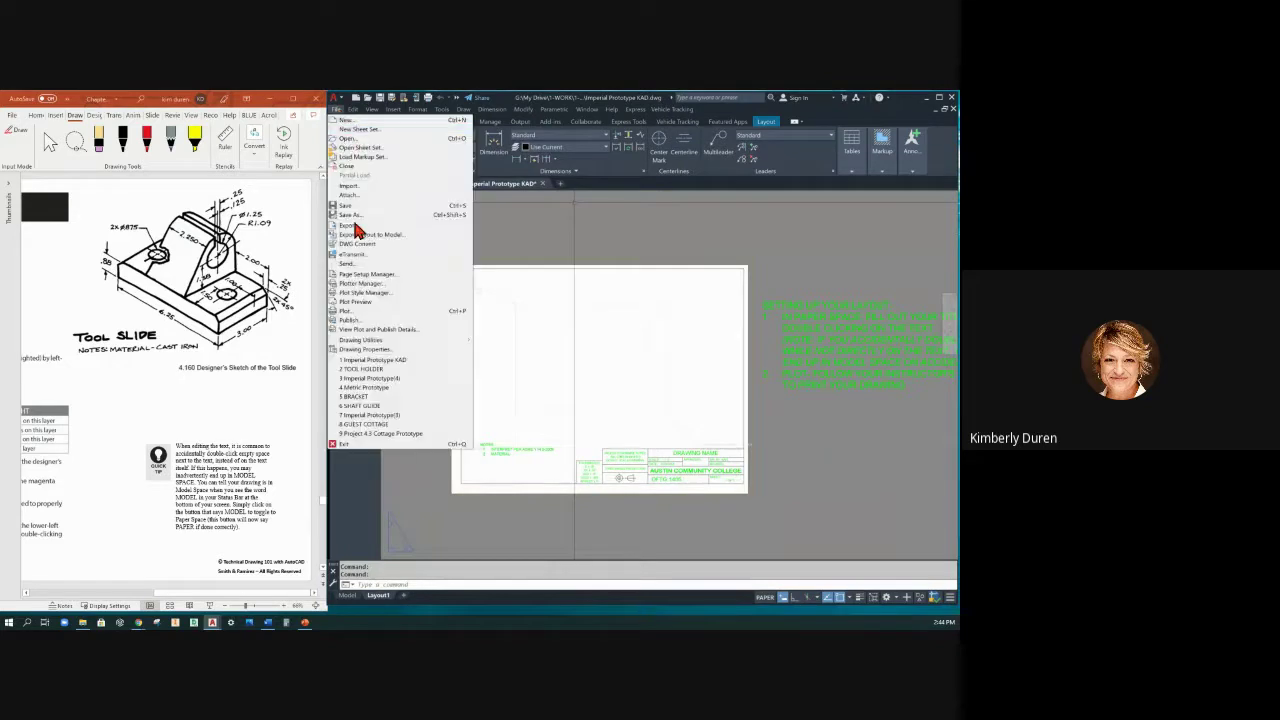
{"action": "left_click", "coordinate": [355, 222]}
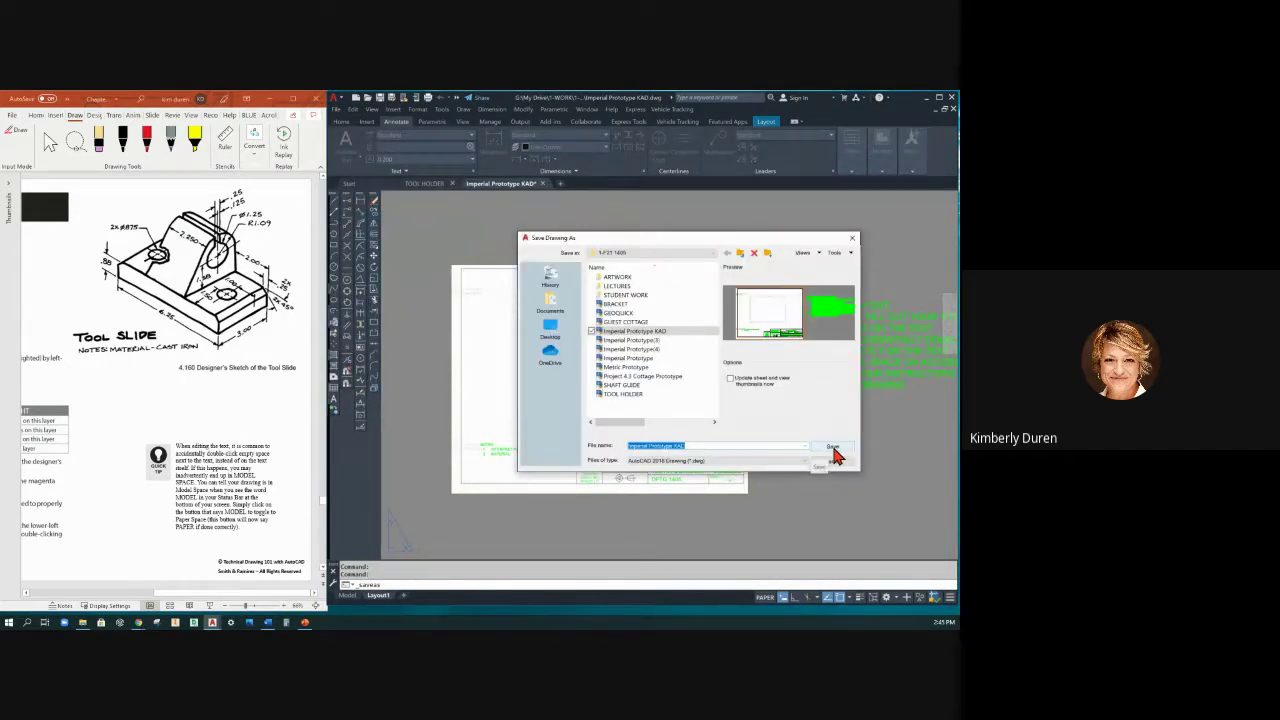
{"action": "type", "text": "TOOL SLIDE"}
{"action": "left_click", "coordinate": [833, 448]}
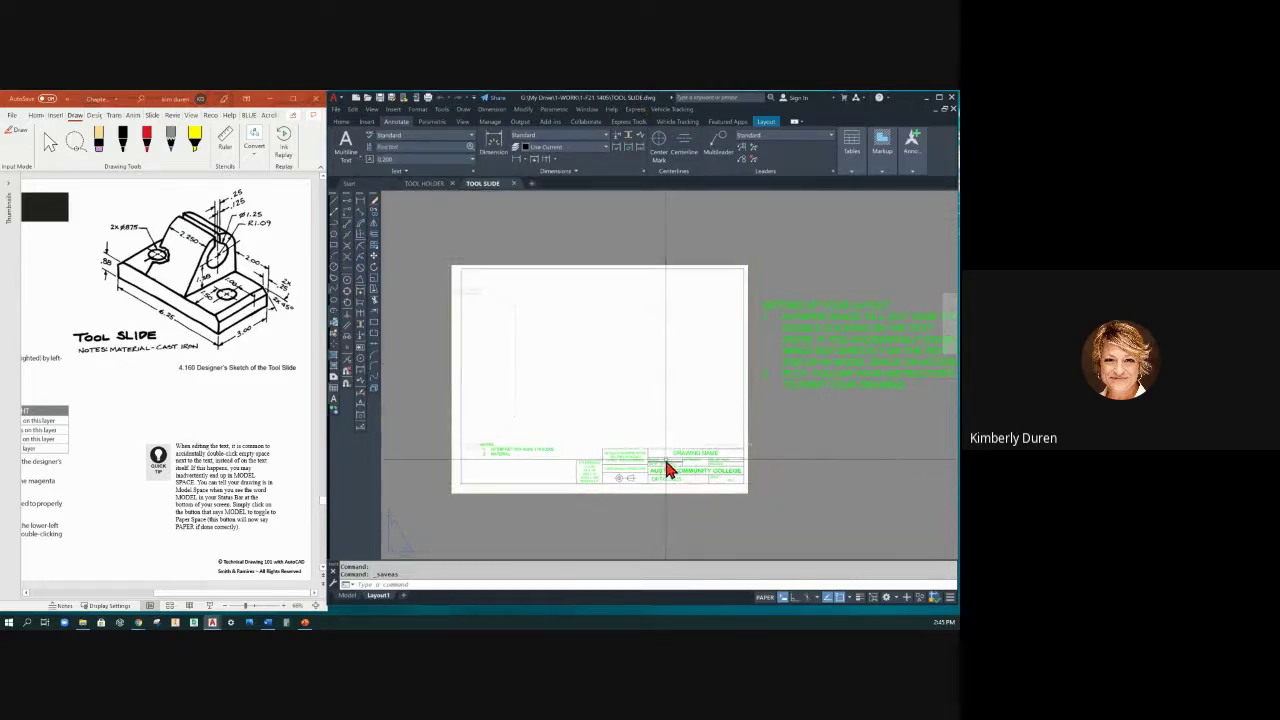
Change the title block's DRAWING NAME text to TOOL SLIDE.
{"action": "scroll", "coordinate": [669, 470], "scroll_direction": "up", "scroll_amount": 2}
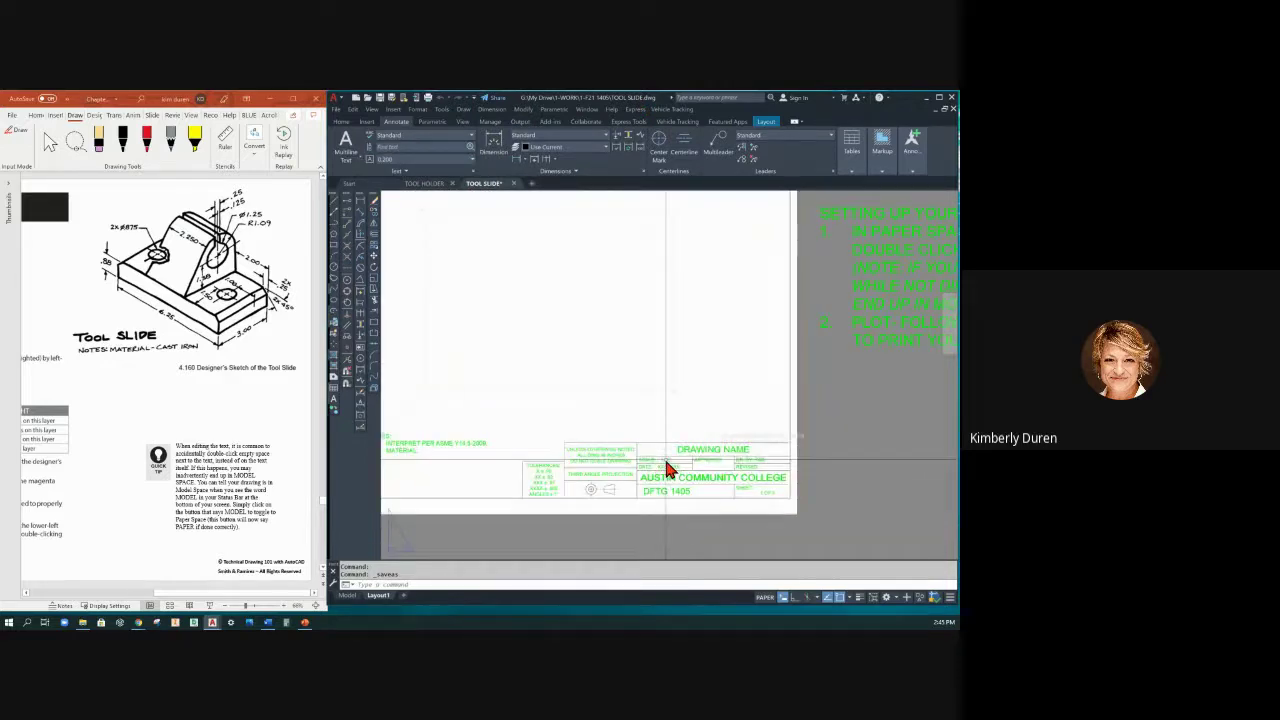
{"action": "double_click", "coordinate": [716, 459]}
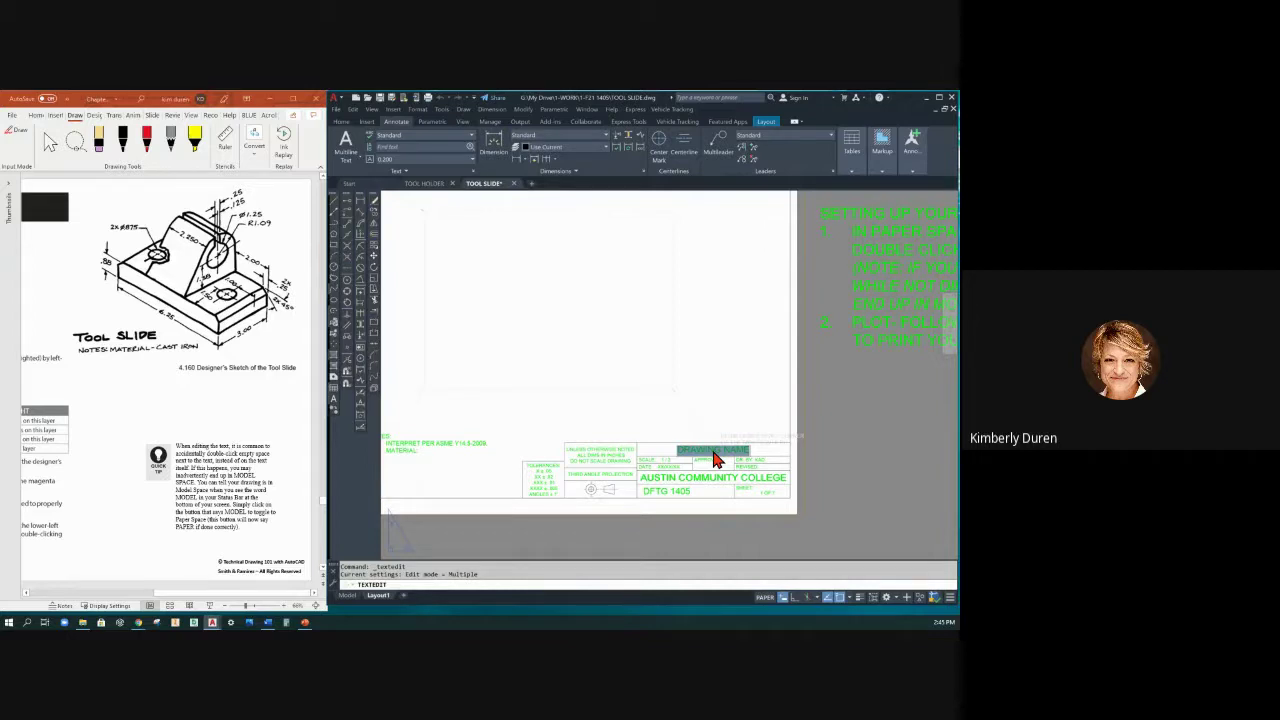
{"action": "type", "text": "TOOL SL"}
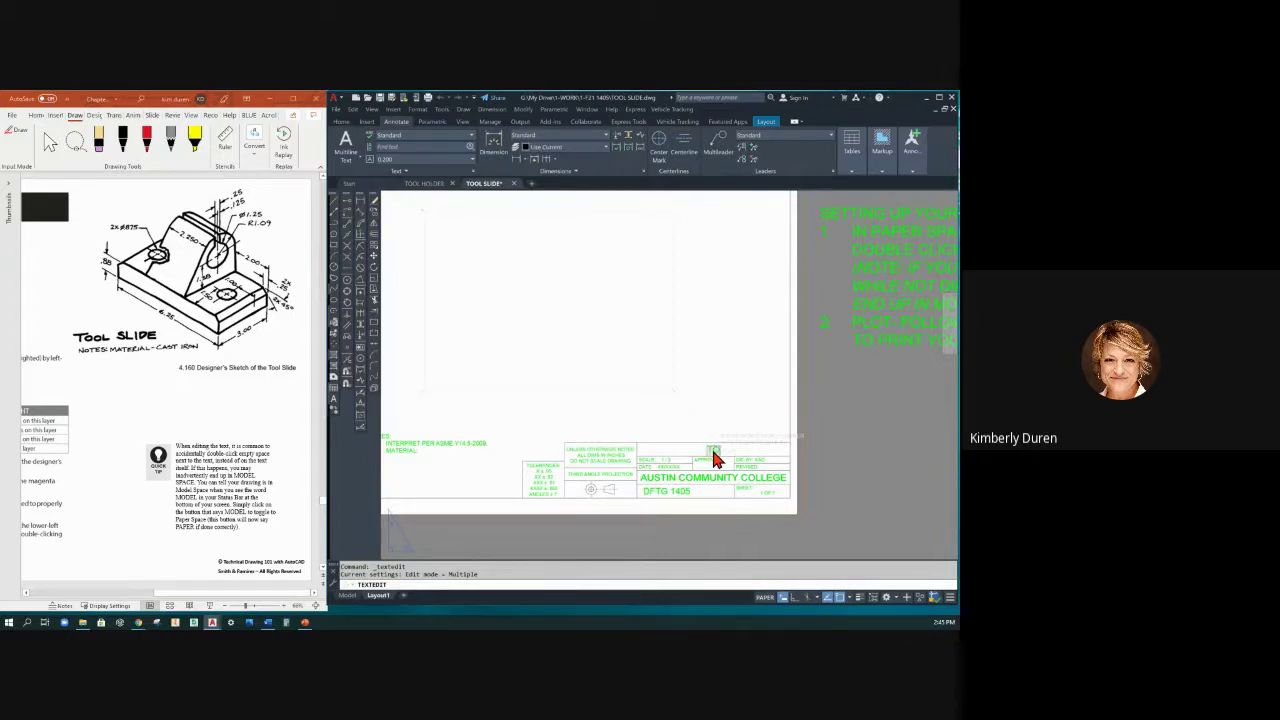
{"action": "type", "text": "IDE"}
{"action": "key", "text": "Return"}
Replace the placeholder date with 10/6/21 and save the drawing.
{"action": "scroll", "coordinate": [676, 472], "scroll_direction": "up", "scroll_amount": 4}
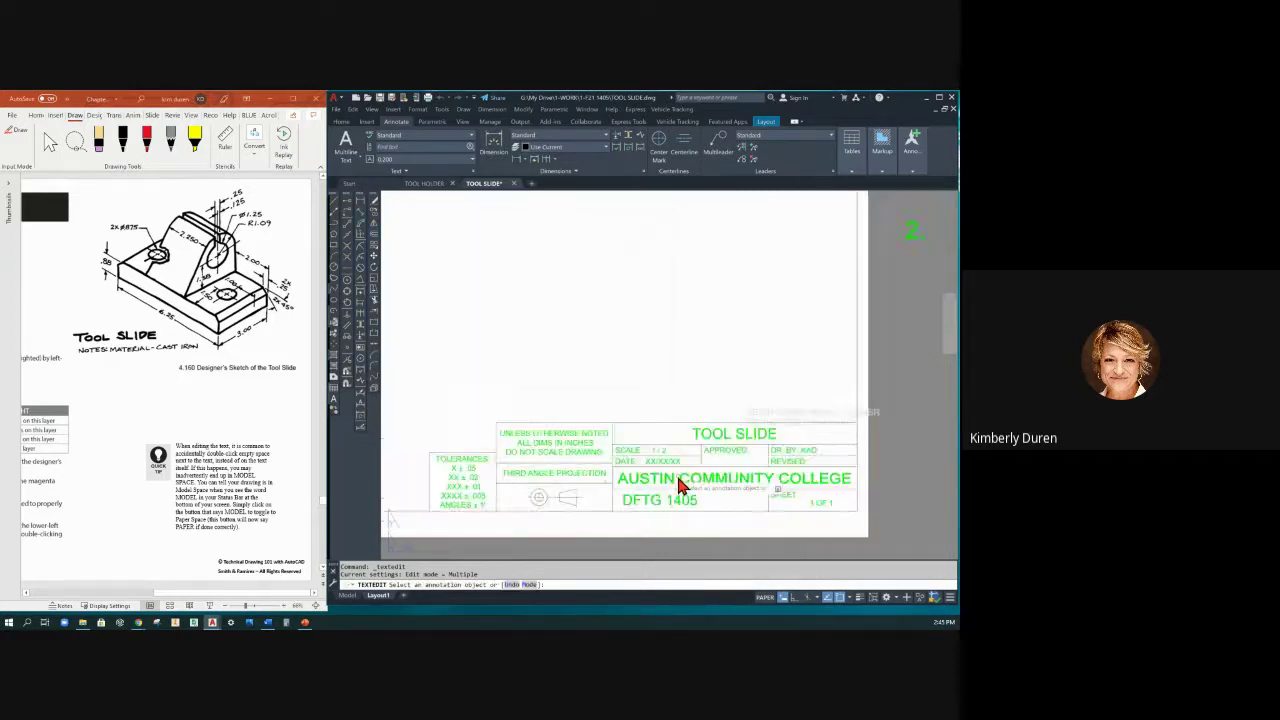
{"action": "left_click", "coordinate": [660, 456]}
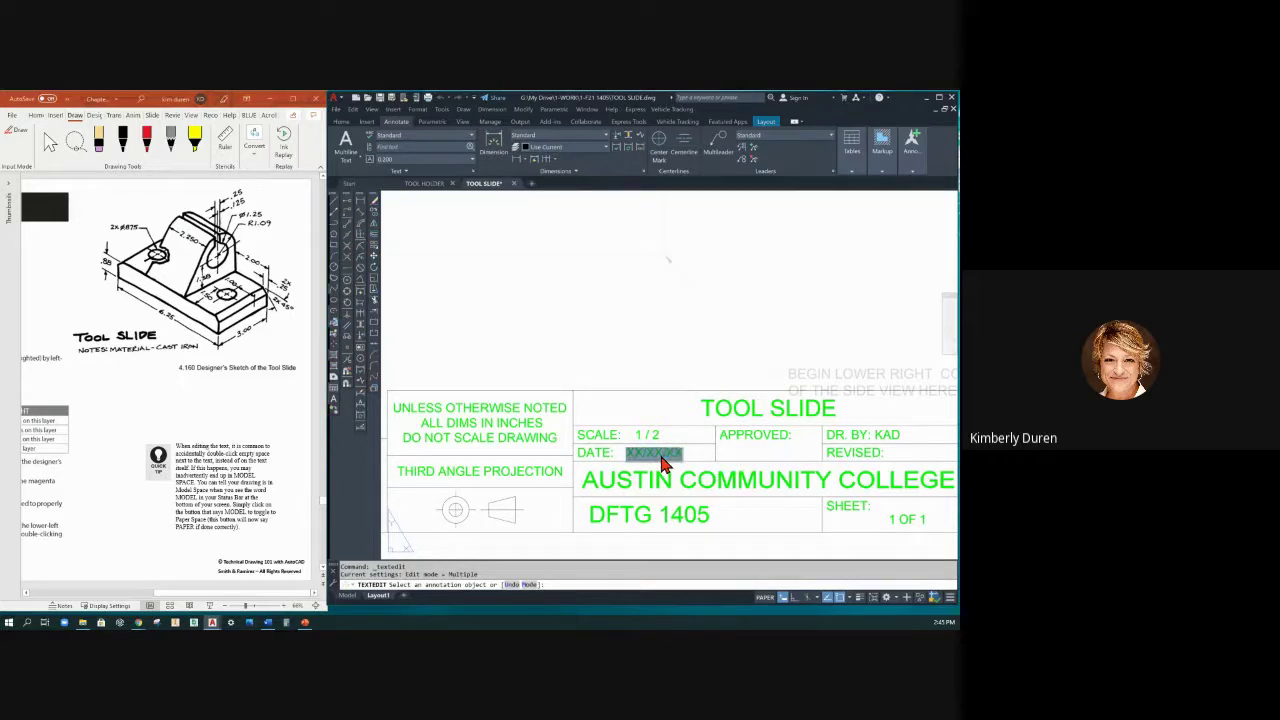
{"action": "type", "text": "10/6/21"}
{"action": "left_click", "coordinate": [550, 240]}
{"action": "scroll", "coordinate": [528, 312], "scroll_direction": "down", "scroll_amount": 2}
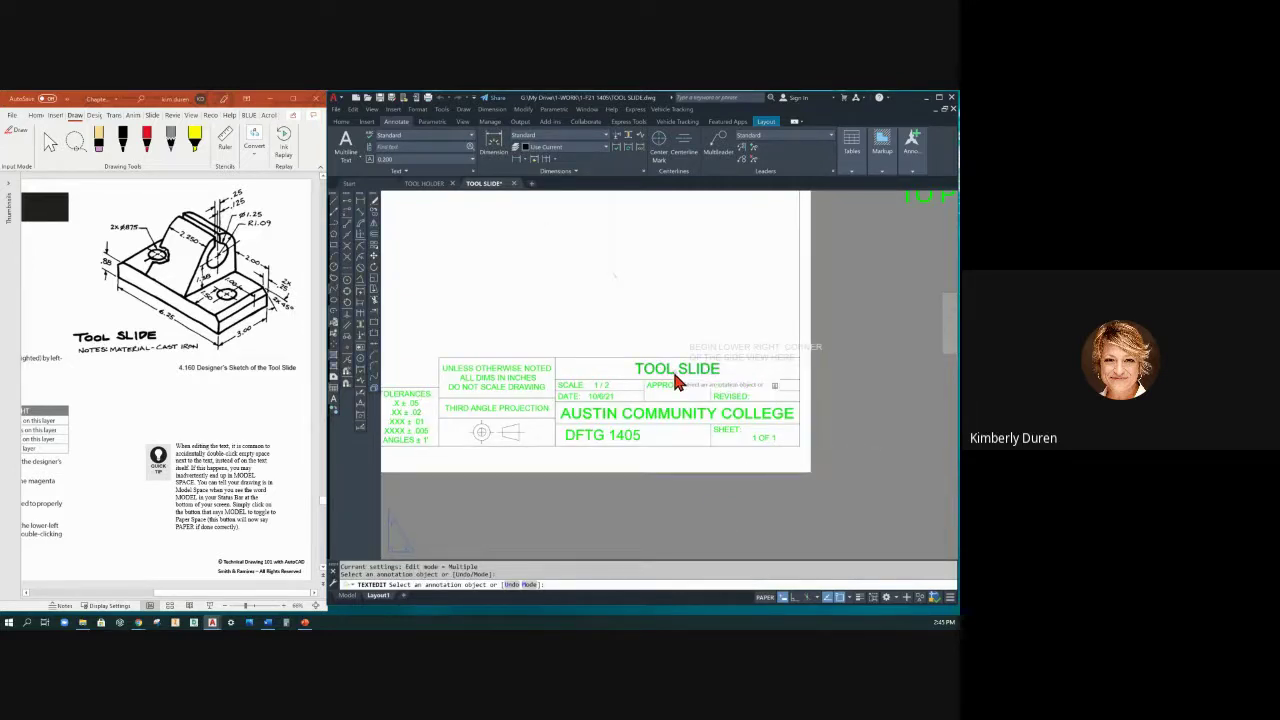
{"action": "scroll", "coordinate": [674, 380], "scroll_direction": "down", "scroll_amount": 3}
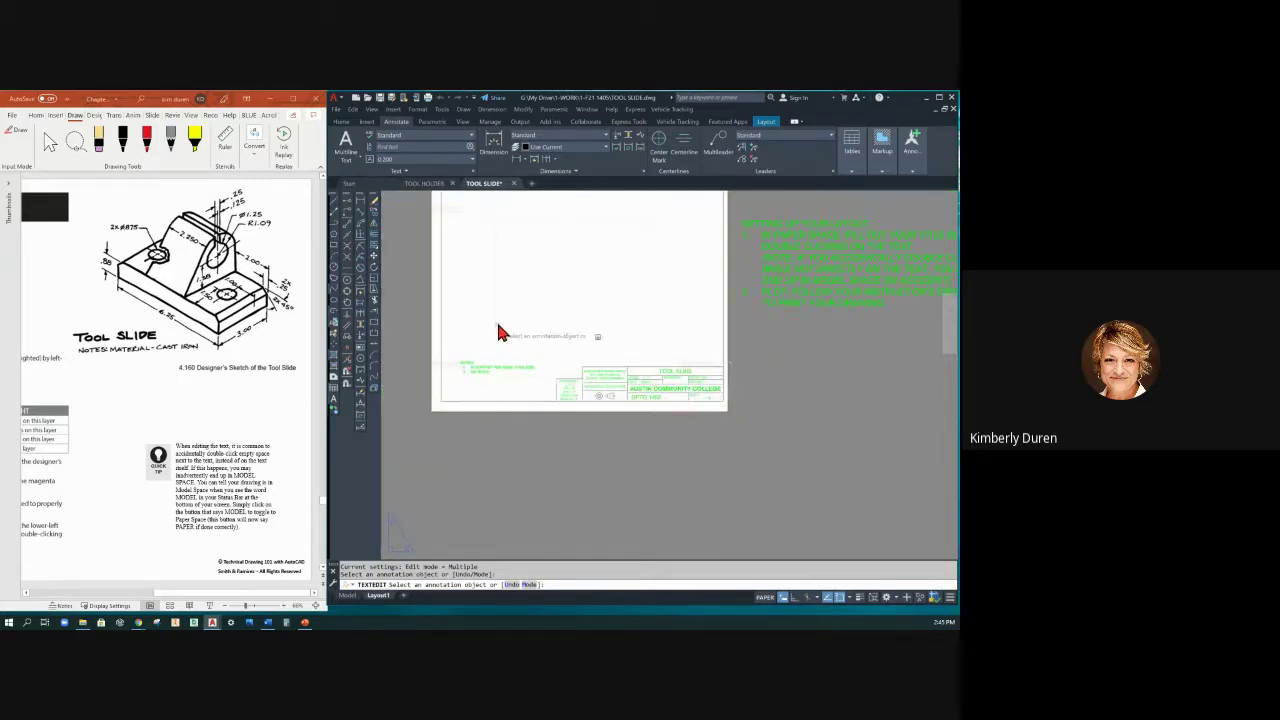
{"action": "scroll", "coordinate": [502, 332], "scroll_direction": "up", "scroll_amount": 2}
{"action": "left_click", "coordinate": [380, 97]}
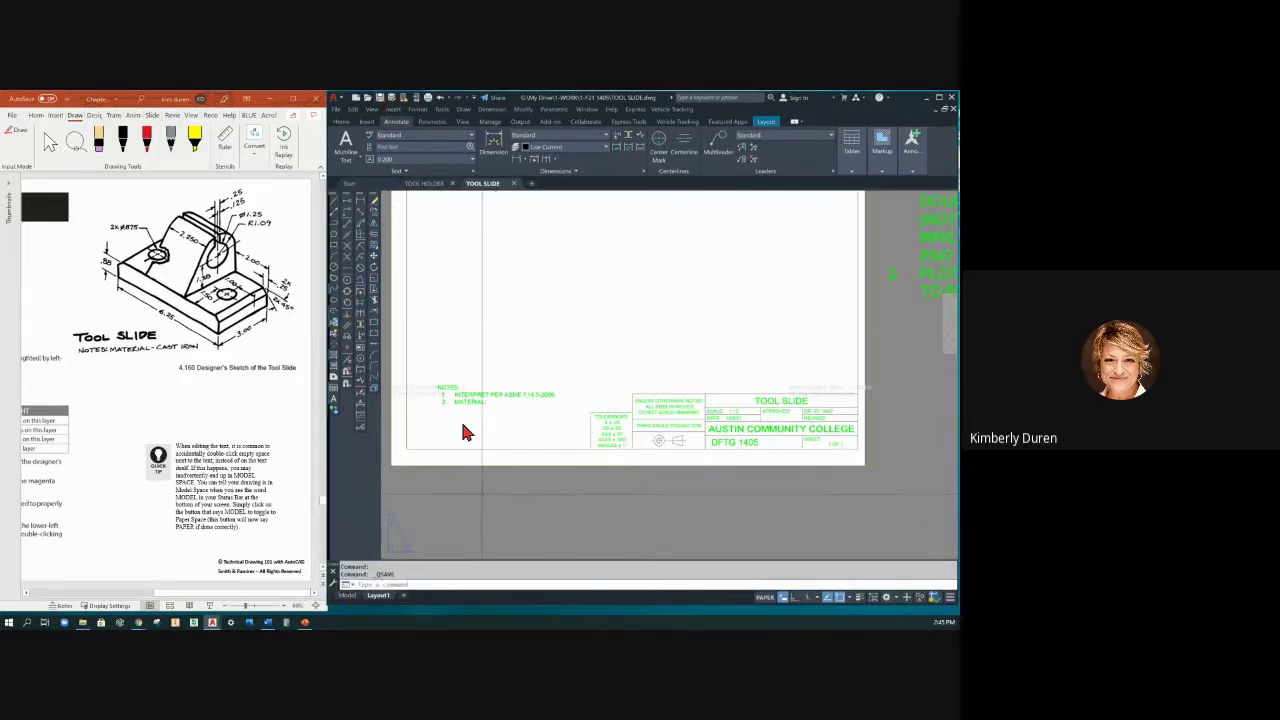
In model space, add CAST IRON after MATERIAL in the green notes, then save.
{"action": "left_click", "coordinate": [346, 596]}
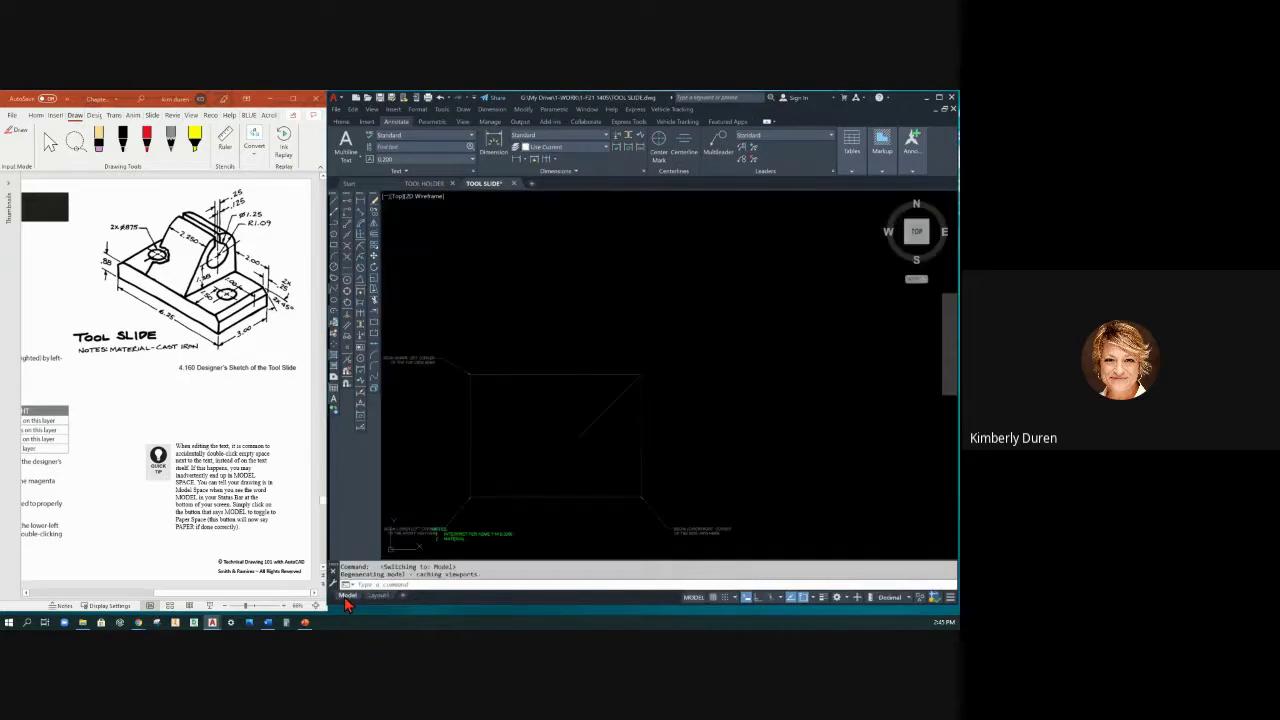
{"action": "double_click", "coordinate": [452, 535]}
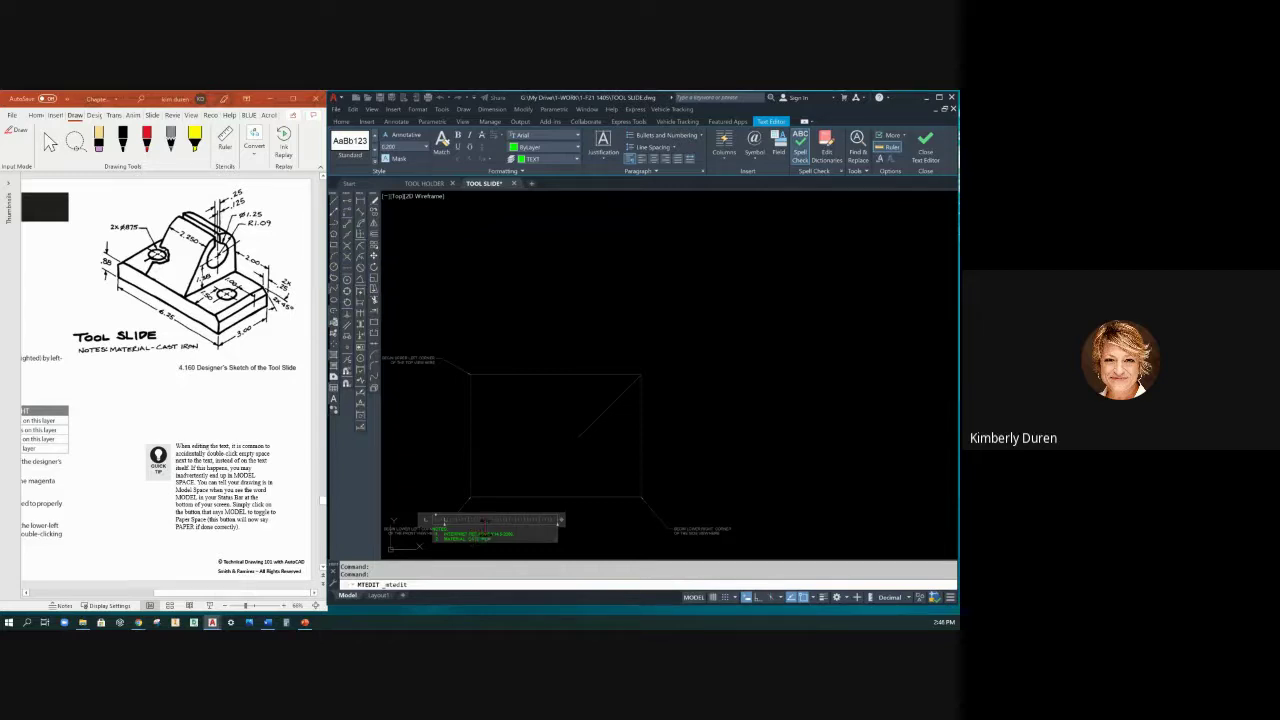
{"action": "left_click", "coordinate": [452, 494]}
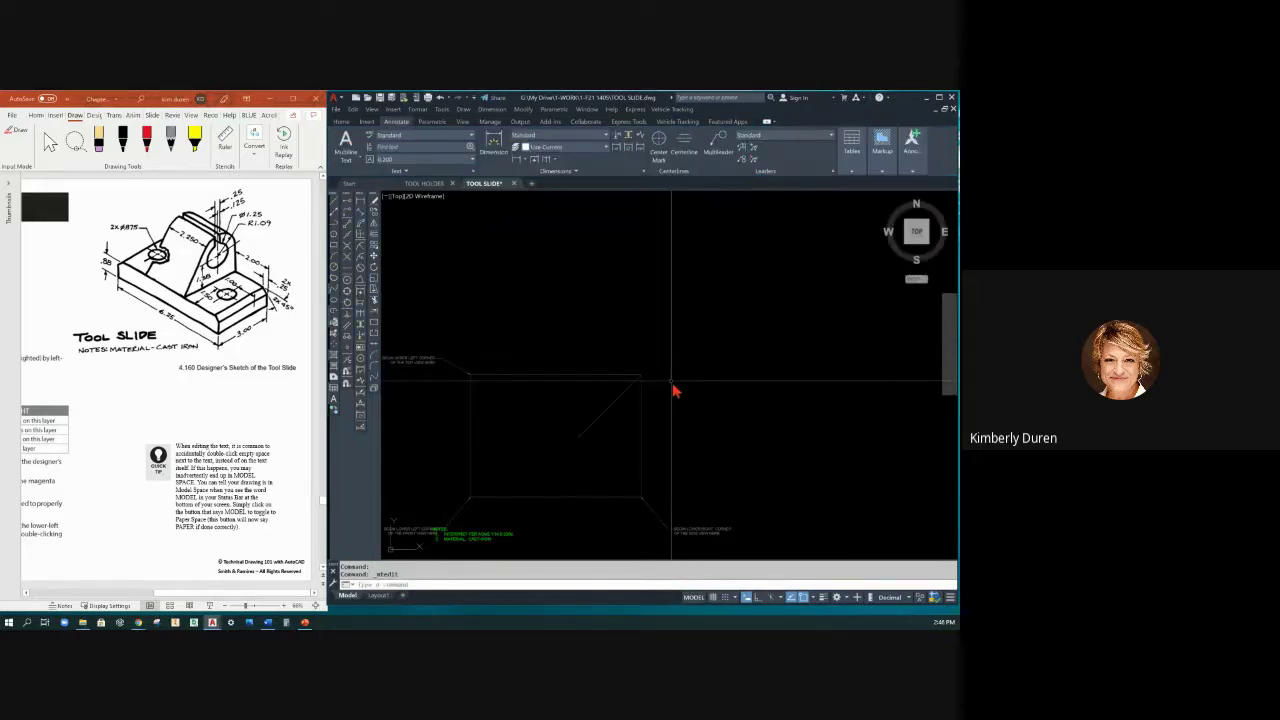
{"action": "key", "text": "ctrl+s"}
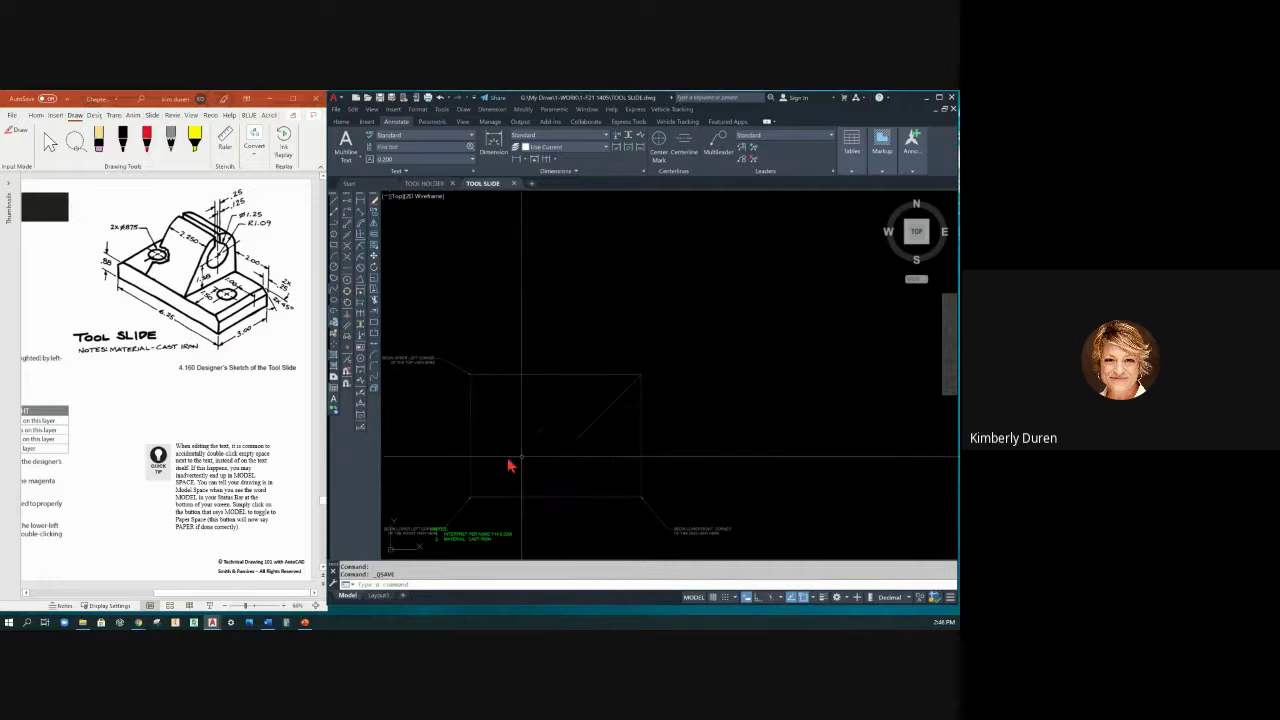
{"action": "scroll", "coordinate": [540, 397], "scroll_direction": "up", "scroll_amount": 3}
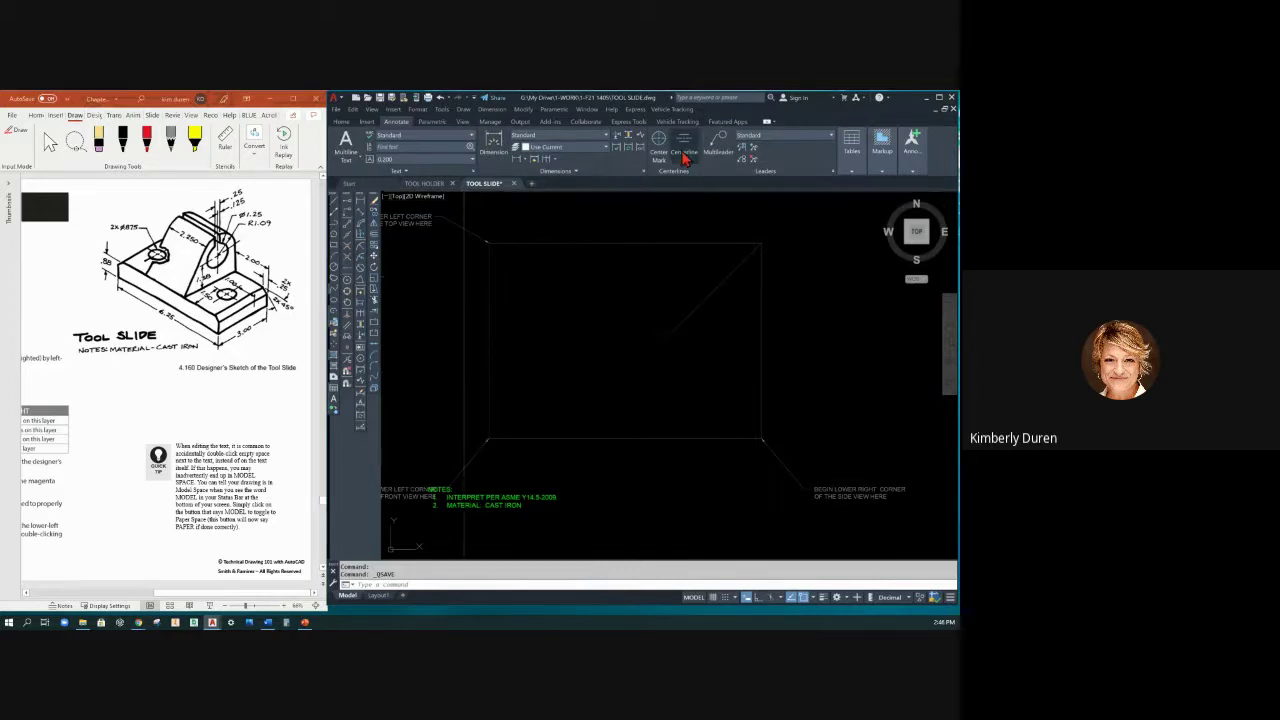
Make the red VISIBLE layer current.
{"action": "left_click", "coordinate": [340, 122]}
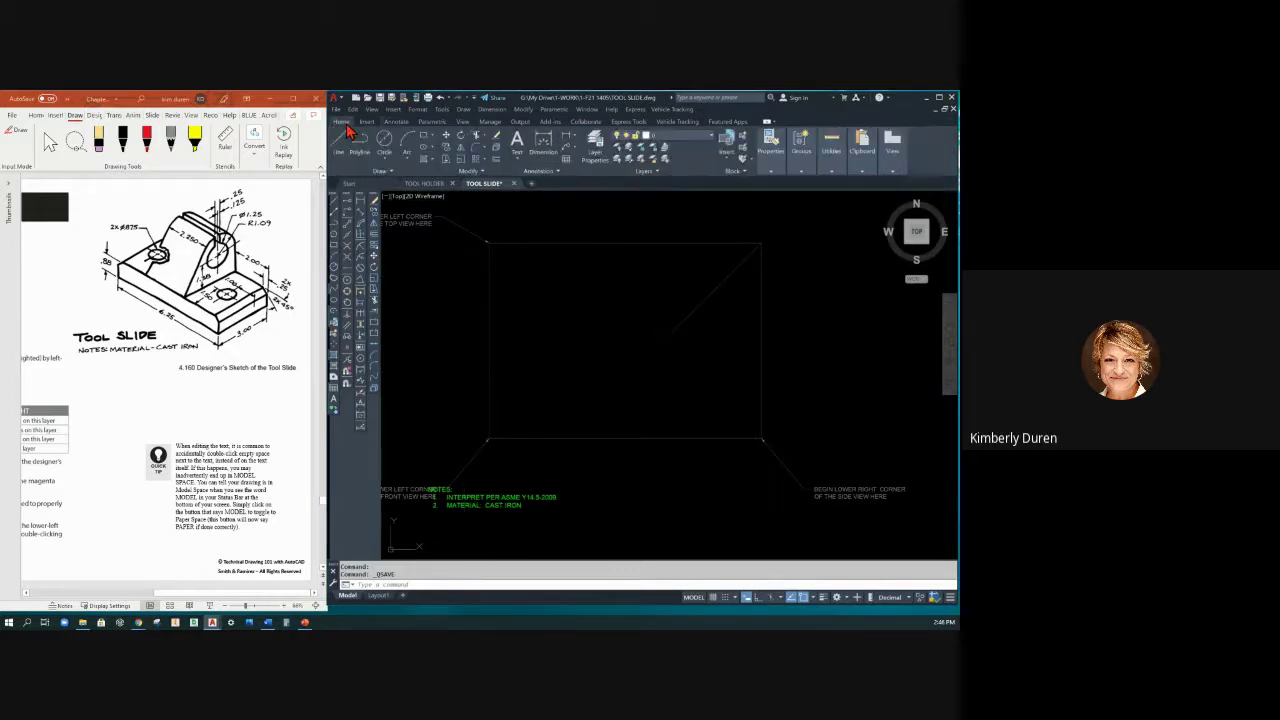
{"action": "left_click", "coordinate": [712, 138]}
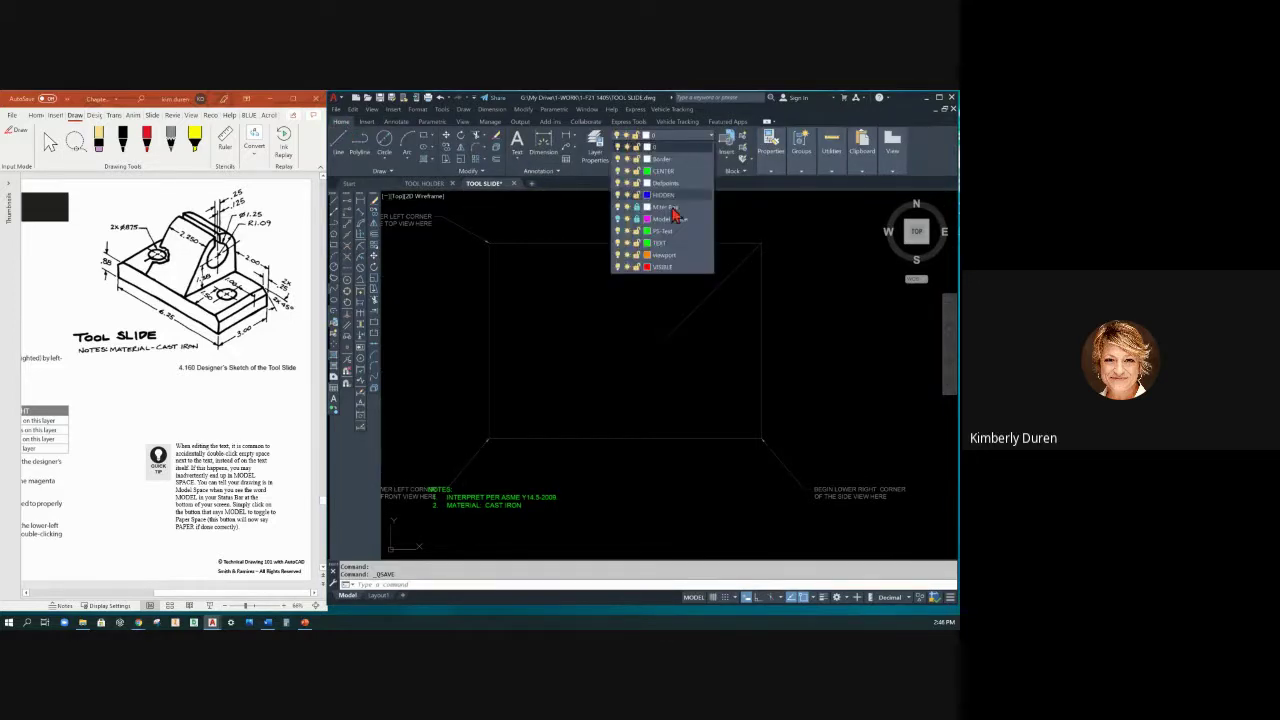
{"action": "left_click", "coordinate": [663, 272]}
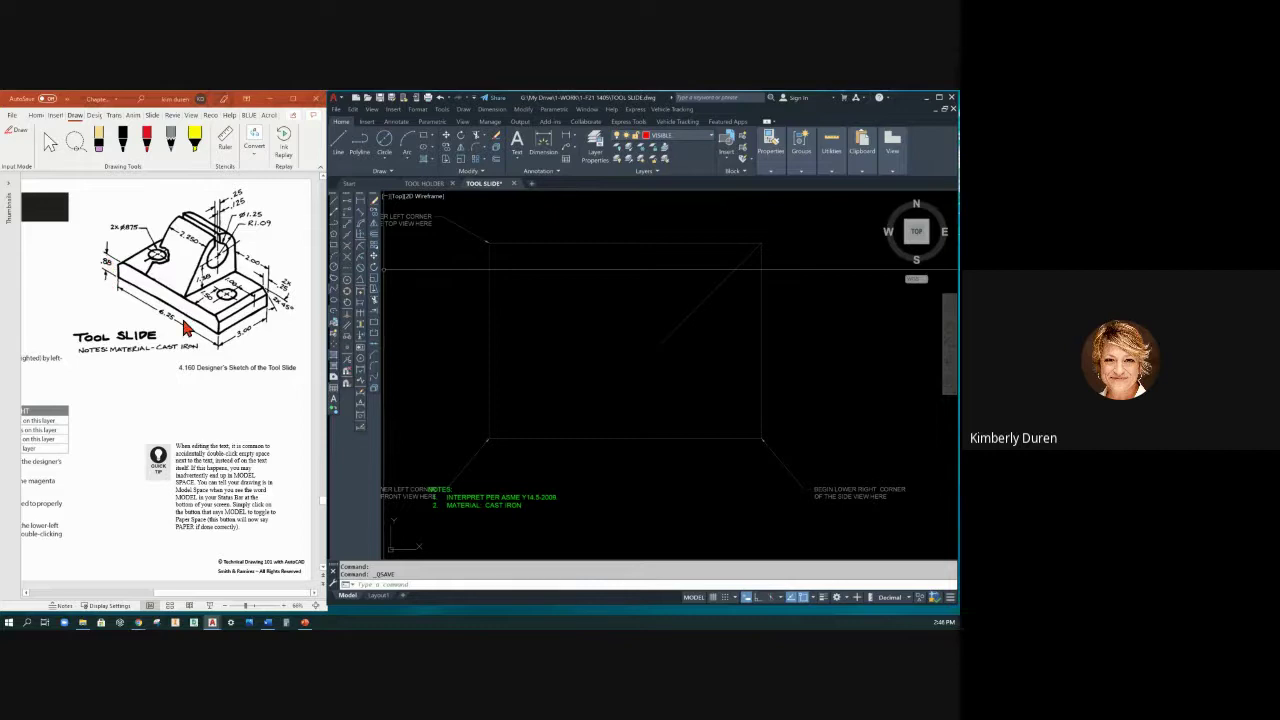
Draw a 6.25 × 0.88 rectangle from the snapped lower-left corner of the front view.
{"action": "left_click", "coordinate": [425, 137]}
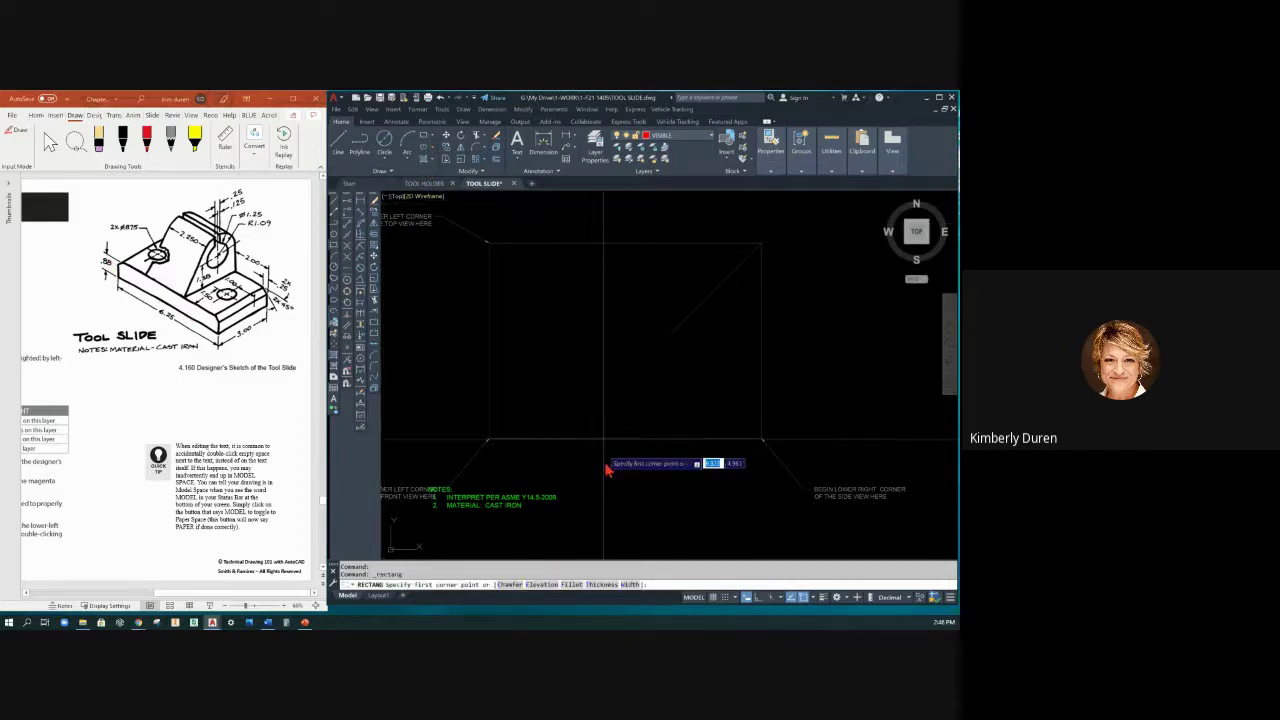
{"action": "left_click", "coordinate": [490, 440]}
{"action": "scroll", "coordinate": [531, 415], "scroll_direction": "down", "scroll_amount": 2}
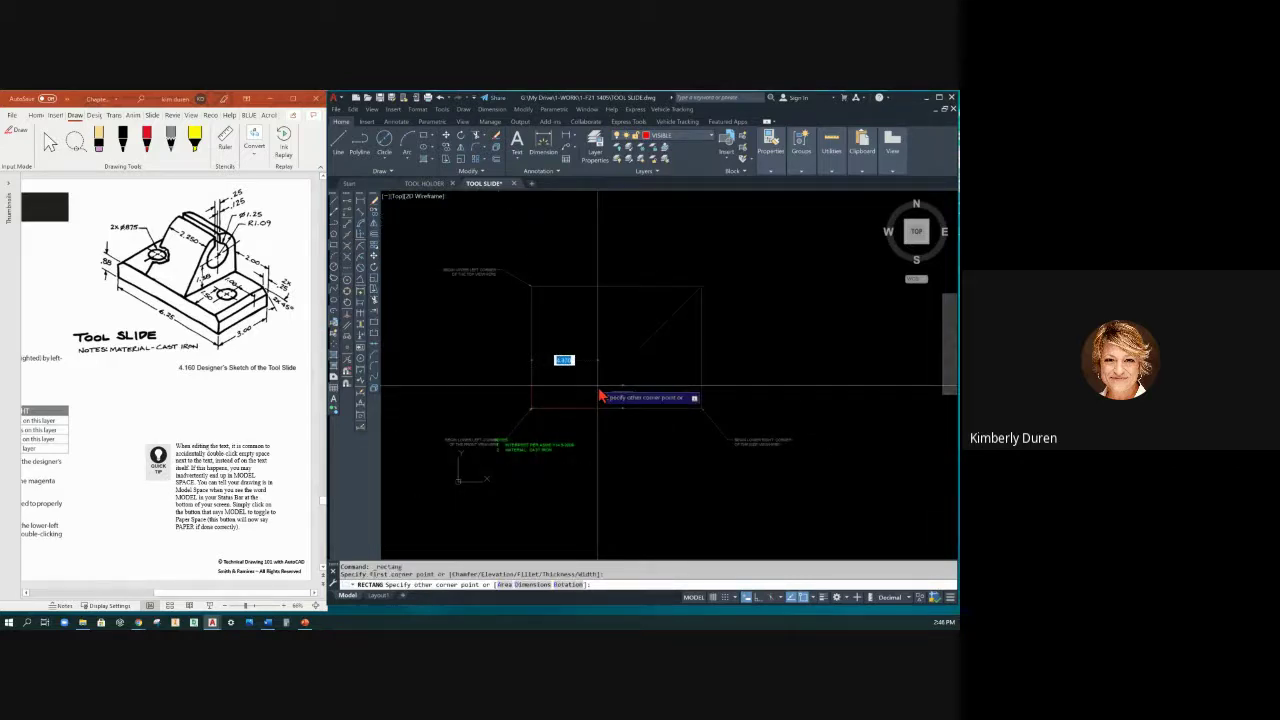
{"action": "type", "text": "6.25"}
{"action": "key", "text": "Tab"}
{"action": "key", "text": "BackSpace"}
{"action": "key", "text": "Return"}
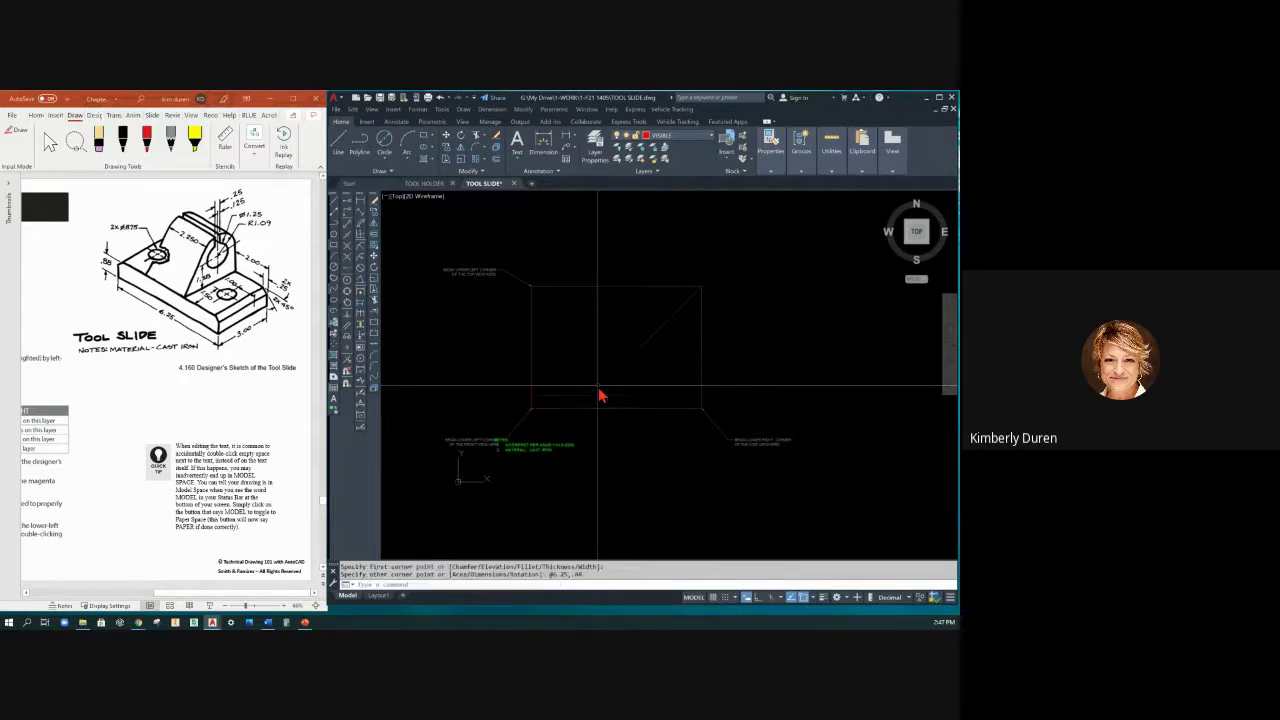
{"action": "scroll", "coordinate": [607, 396], "scroll_direction": "up", "scroll_amount": 2}
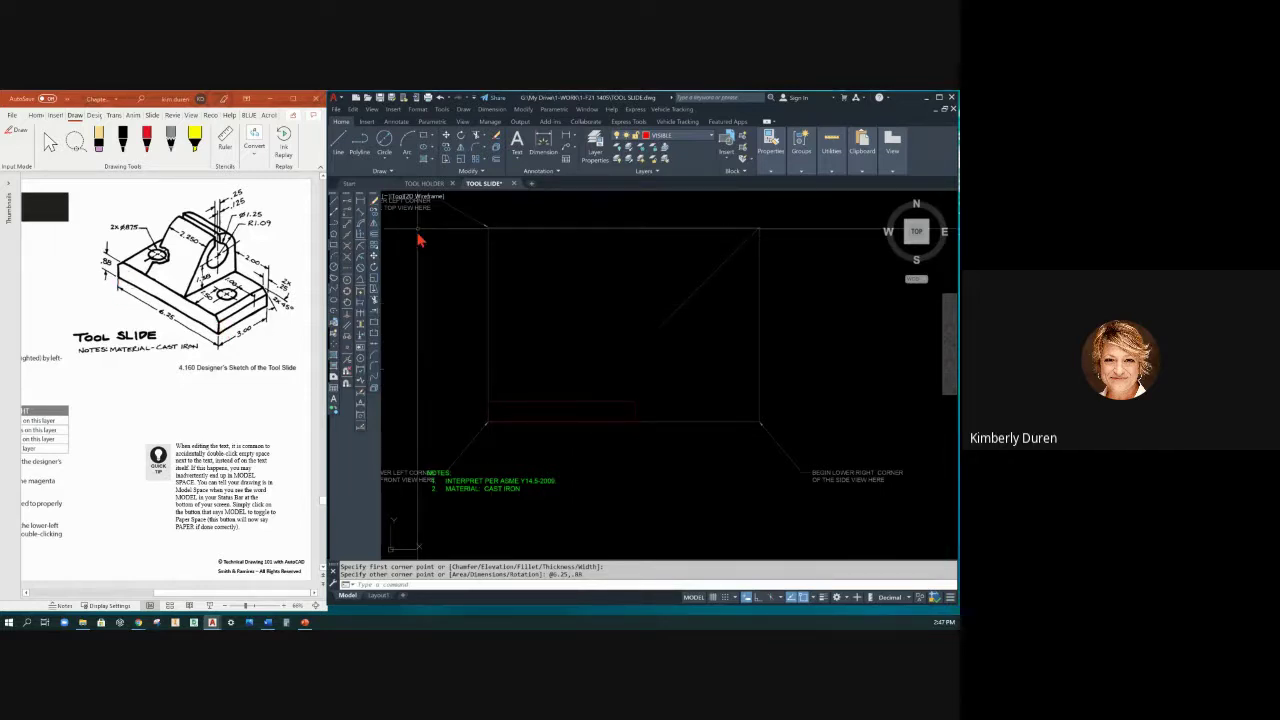
Set up CHAMFER with the Angle method, 0.25 length, 45° angle, in Multiple mode.
{"action": "left_click", "coordinate": [488, 152]}
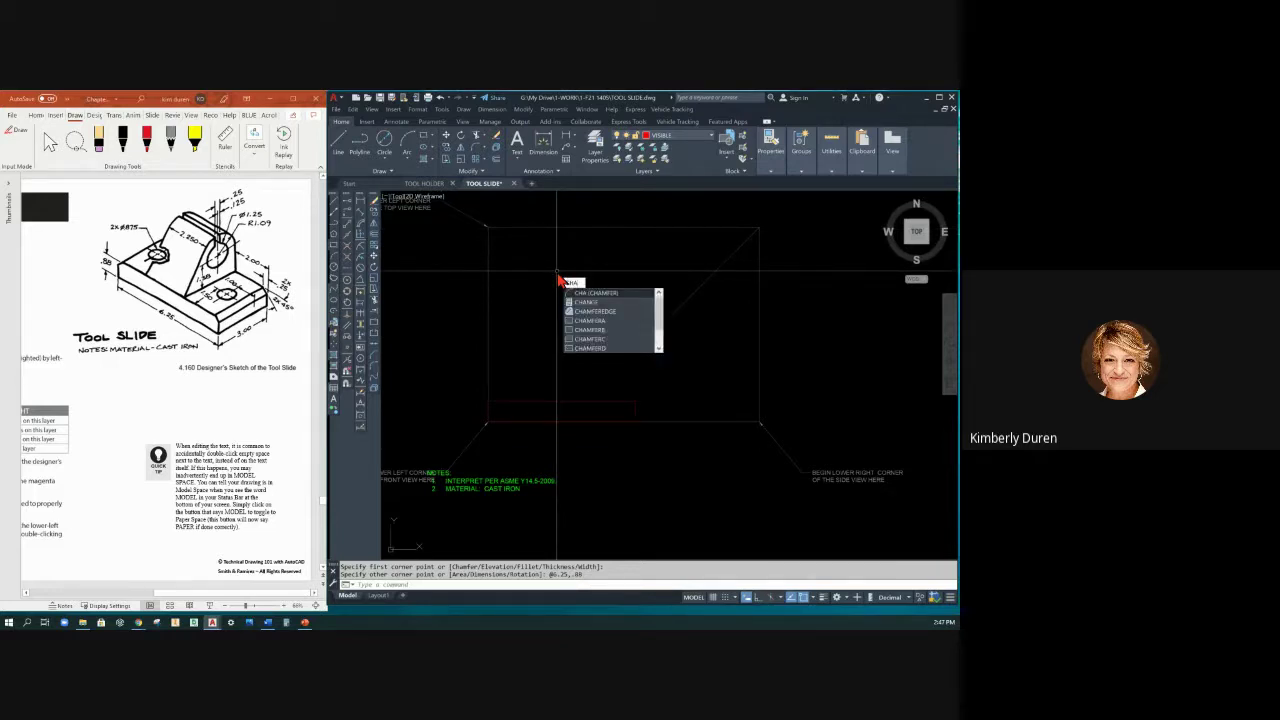
{"action": "key", "text": "Return"}
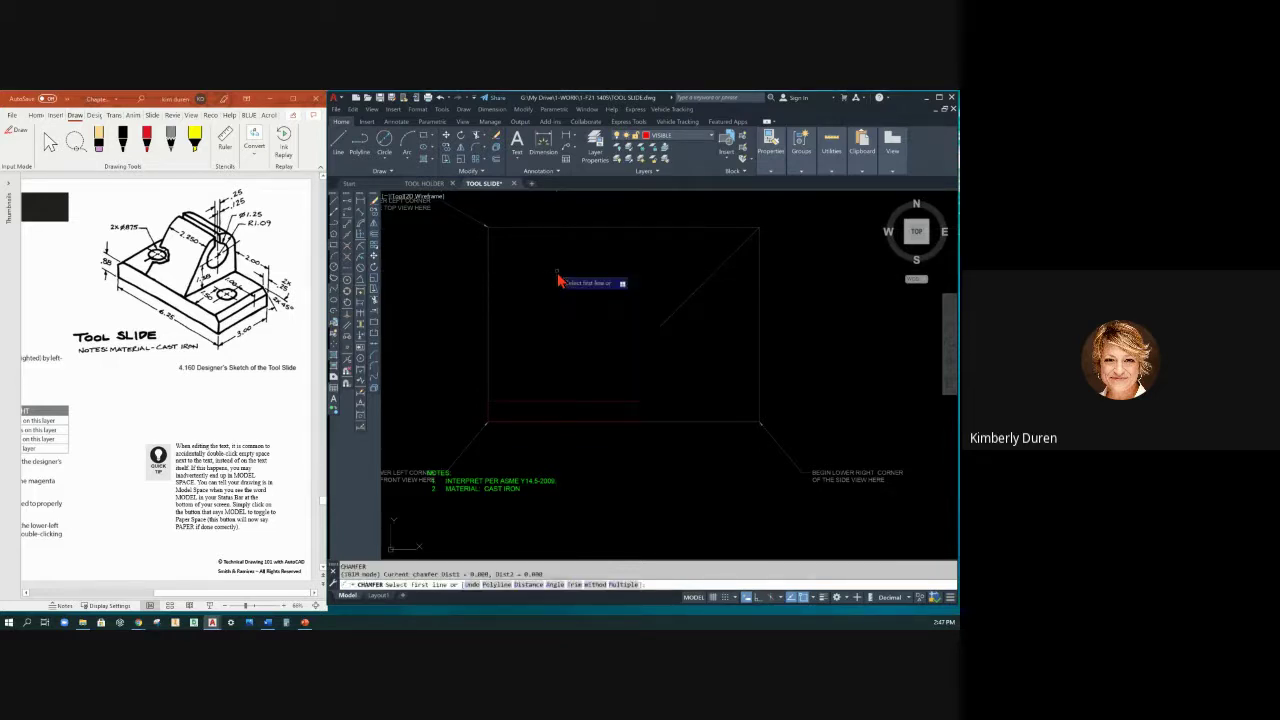
{"action": "left_click", "coordinate": [555, 585]}
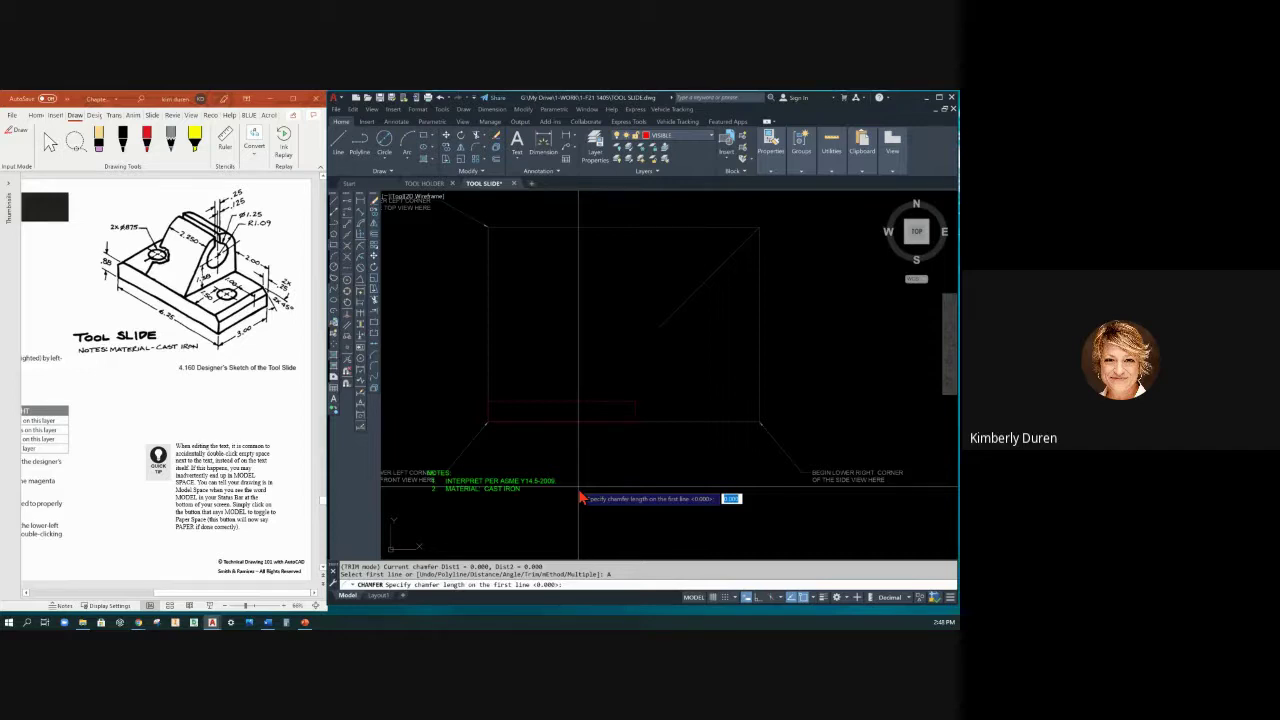
{"action": "type", "text": ".5"}
{"action": "key", "text": "Return"}
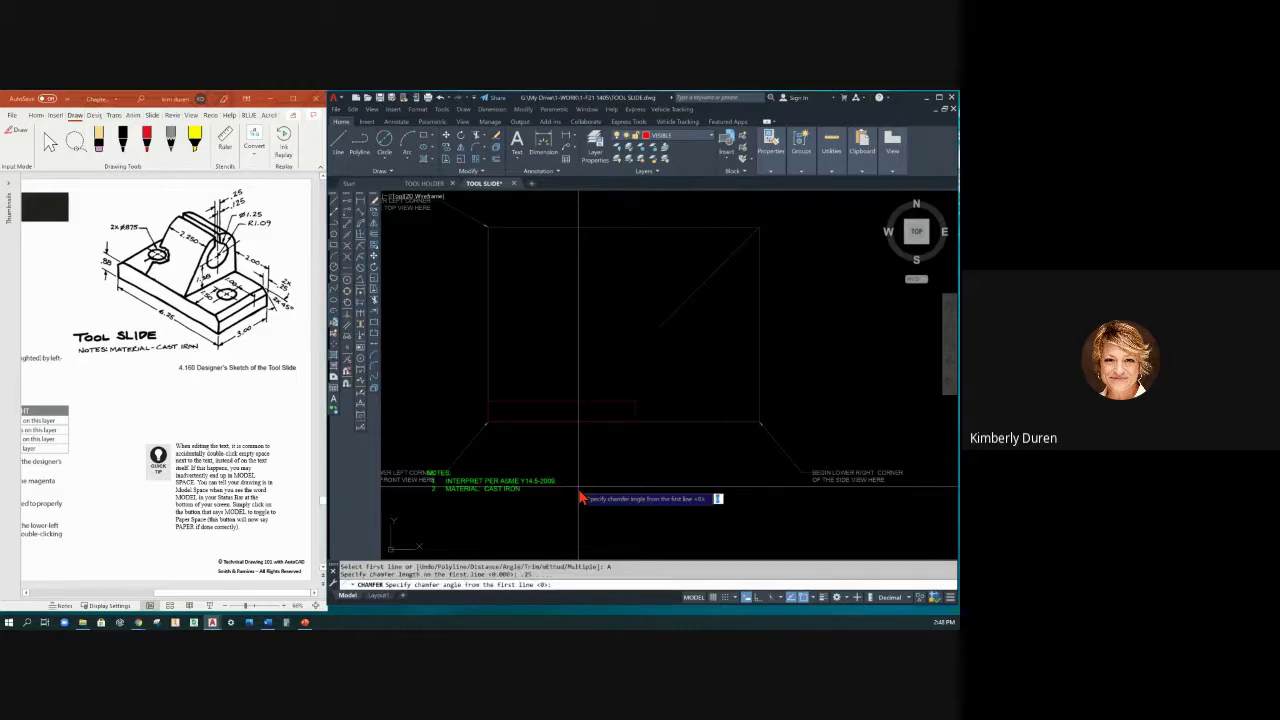
{"action": "type", "text": "45"}
{"action": "key", "text": "Return"}
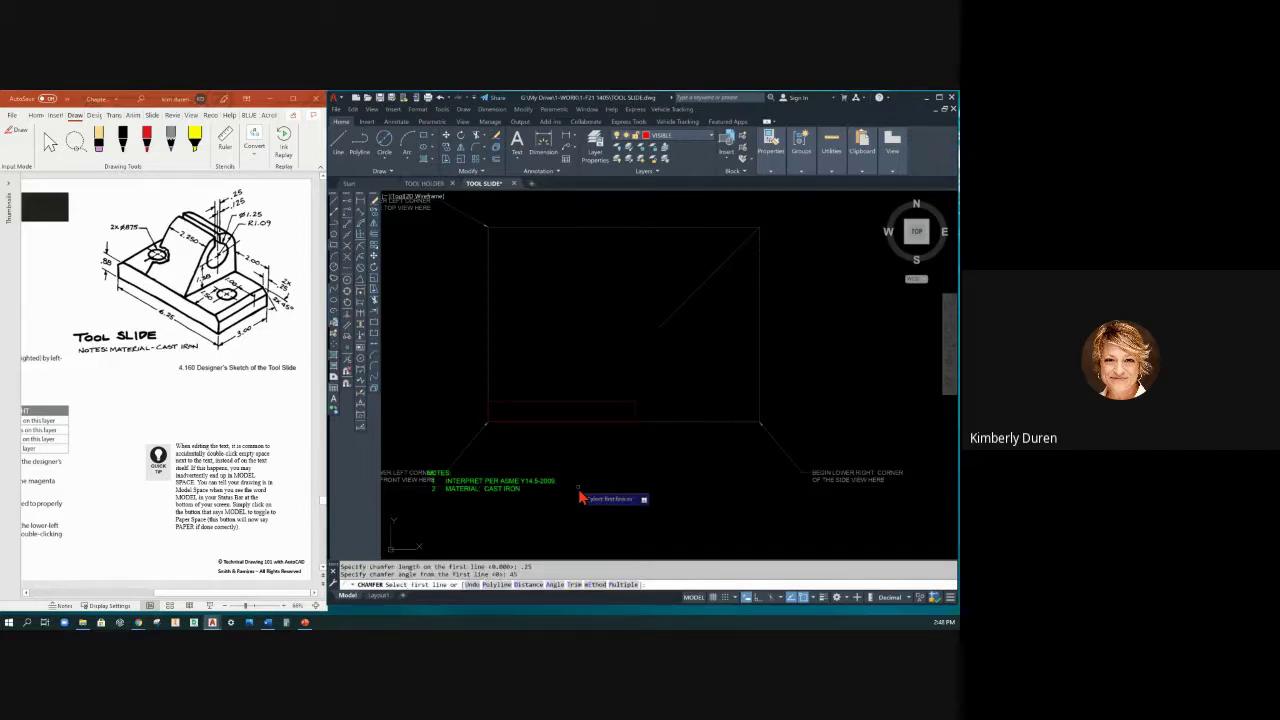
{"action": "type", "text": "m"}
{"action": "key", "text": "Return"}
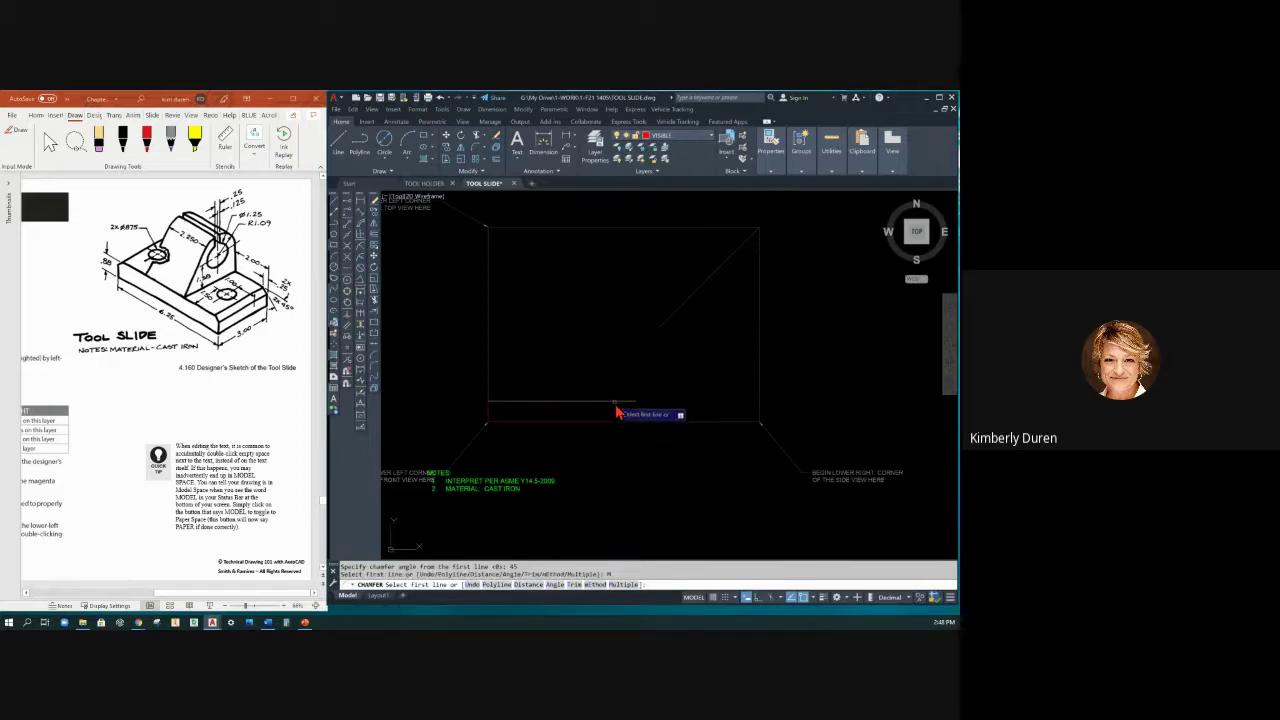
Chamfer two corners of the base rectangle by picking each corner's pair of edges.
{"action": "left_click", "coordinate": [617, 411]}
{"action": "left_click", "coordinate": [585, 418]}
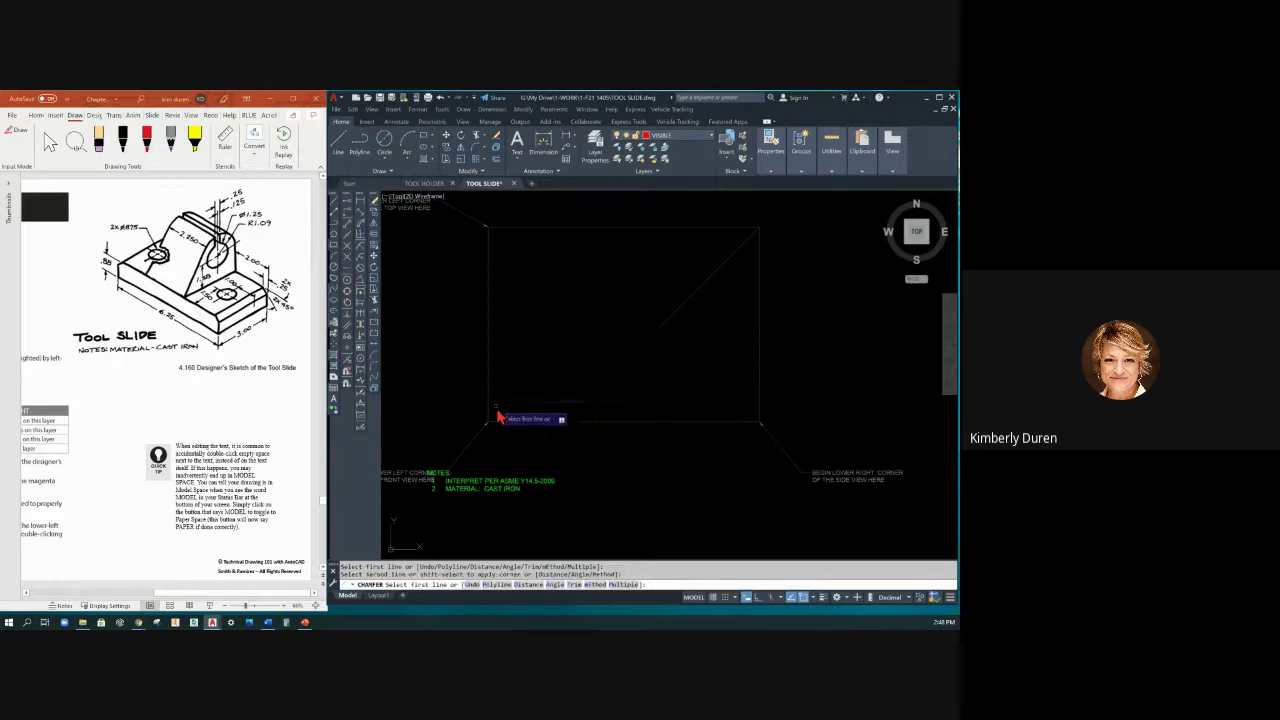
{"action": "left_click", "coordinate": [493, 418]}
{"action": "left_click", "coordinate": [500, 410]}
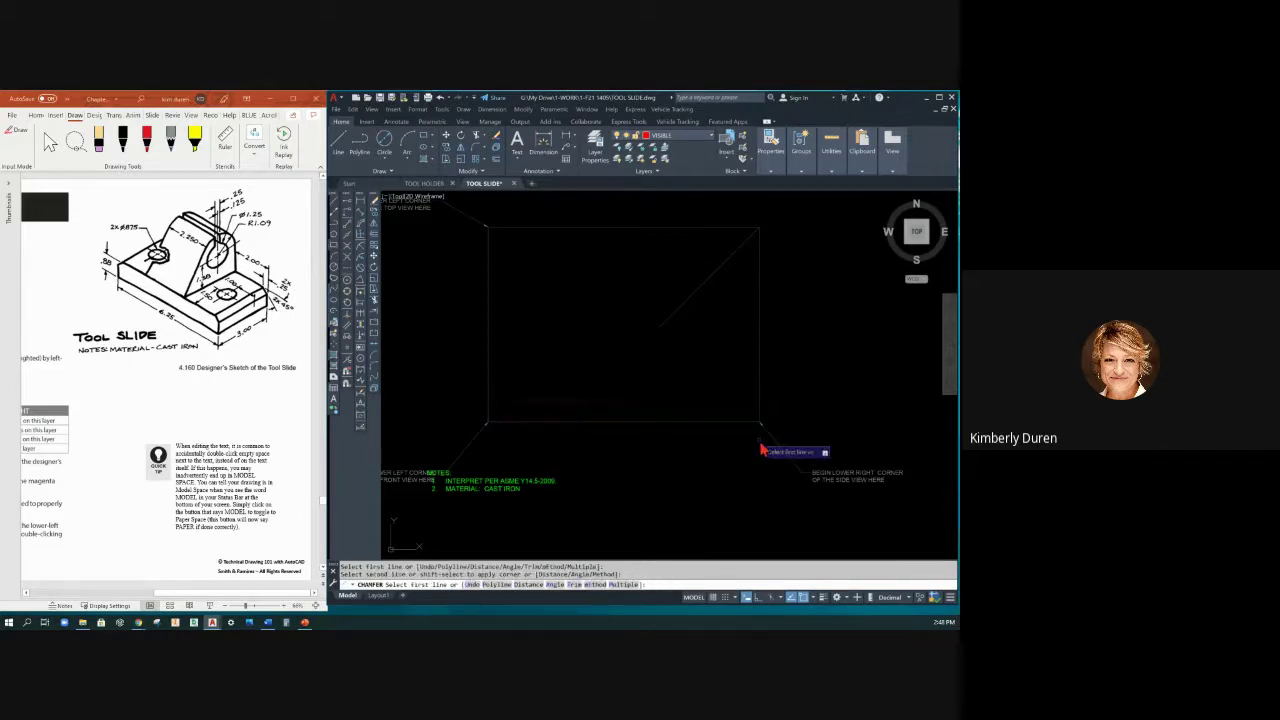
{"action": "key", "text": "Escape"}
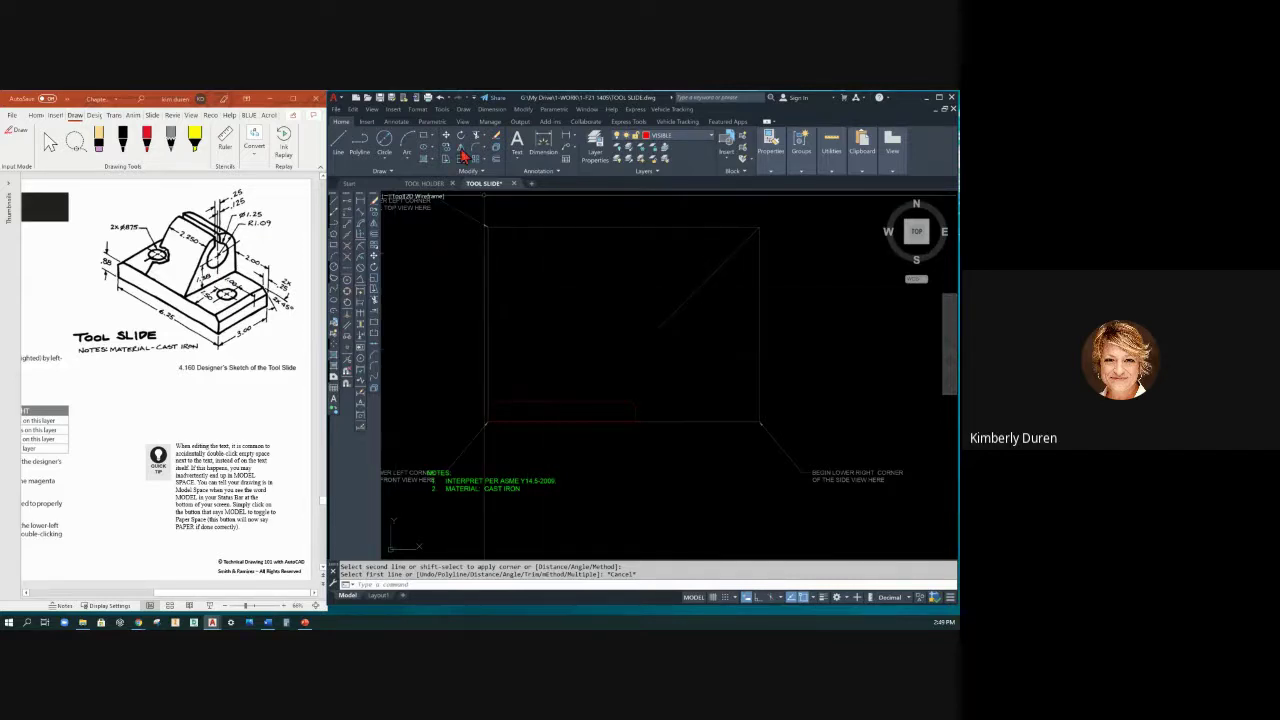
Draw a vertical line up from the top-edge midpoint, 1.38 then 1.09 long, with Ortho on.
{"action": "left_click", "coordinate": [338, 148]}
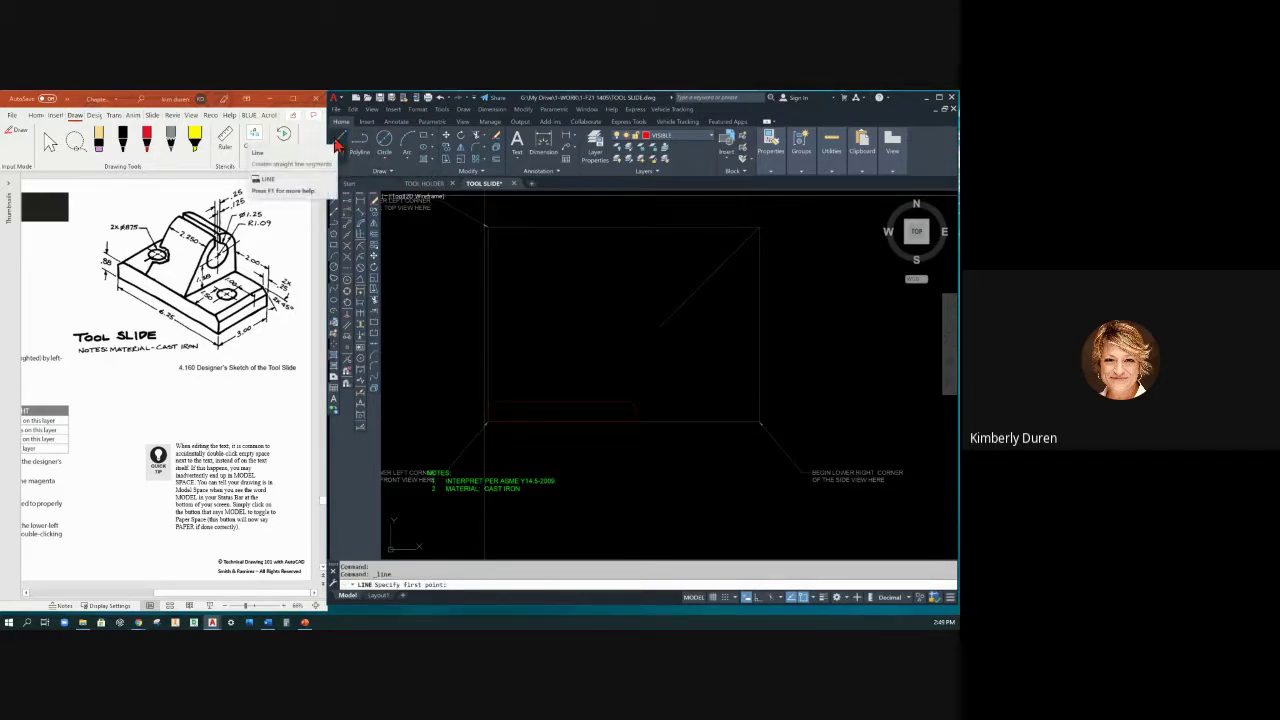
{"action": "left_click", "coordinate": [563, 410]}
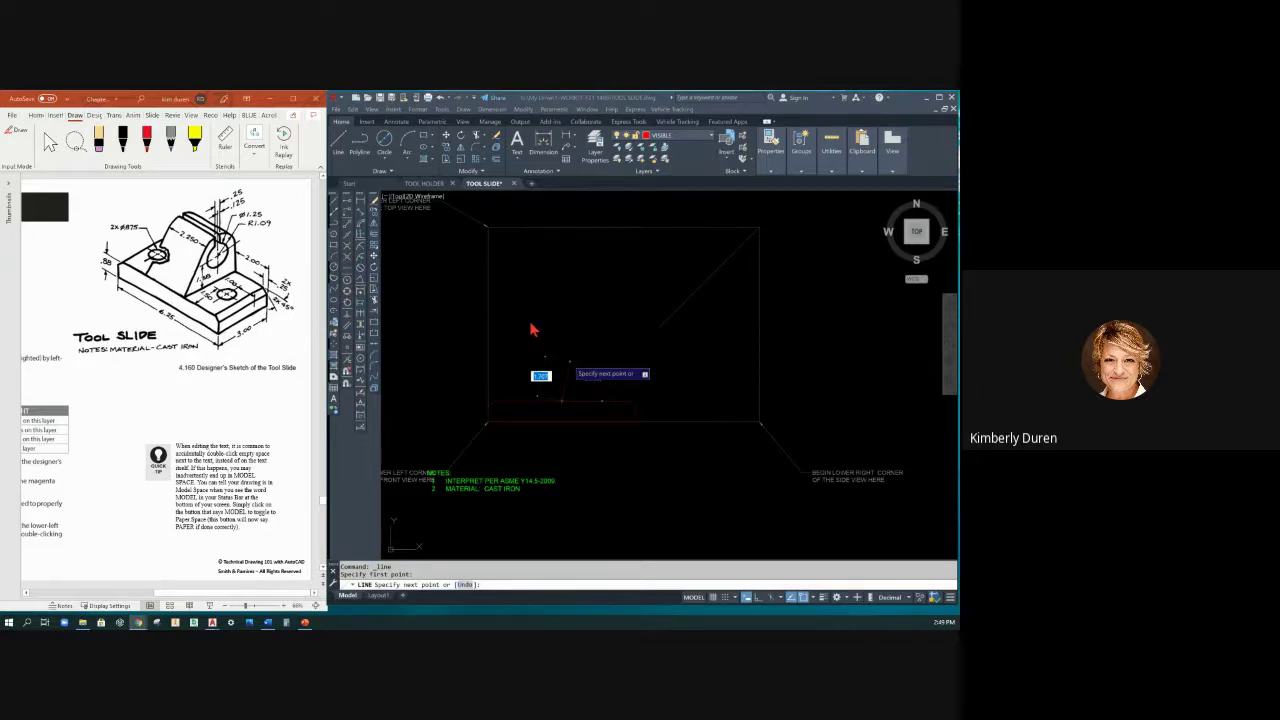
{"action": "left_click", "coordinate": [566, 357]}
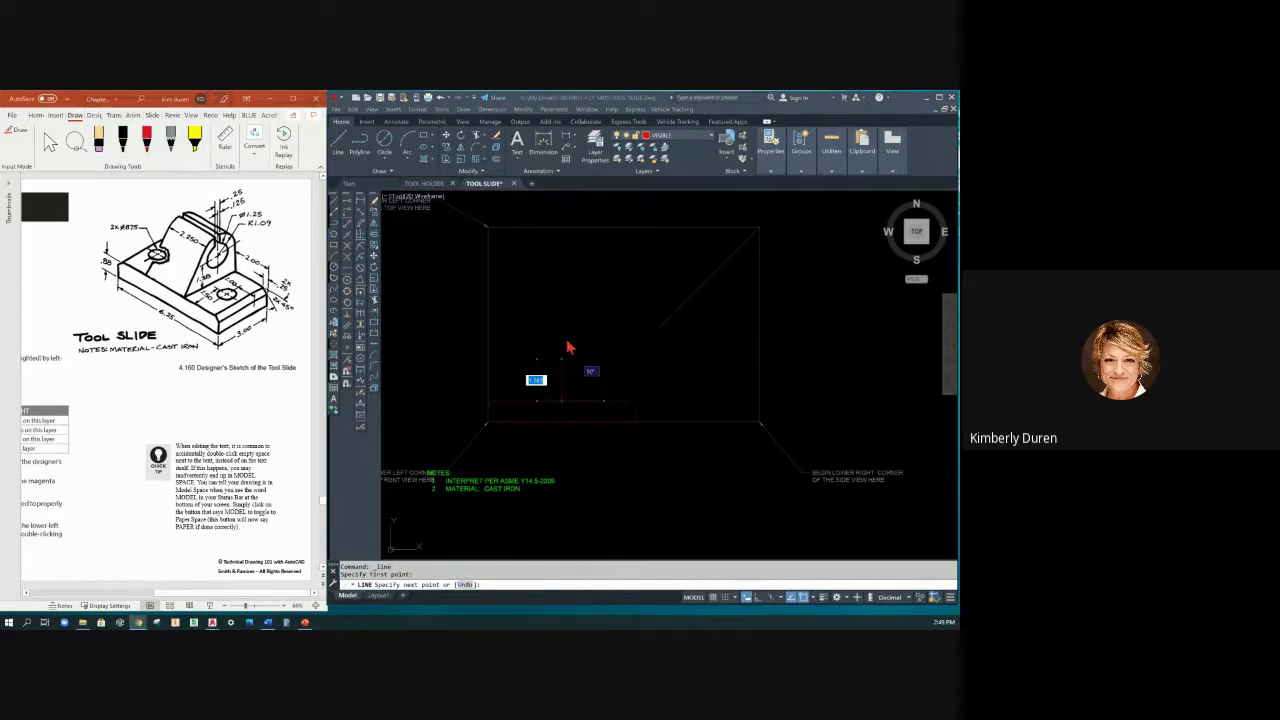
{"action": "left_click", "coordinate": [567, 338]}
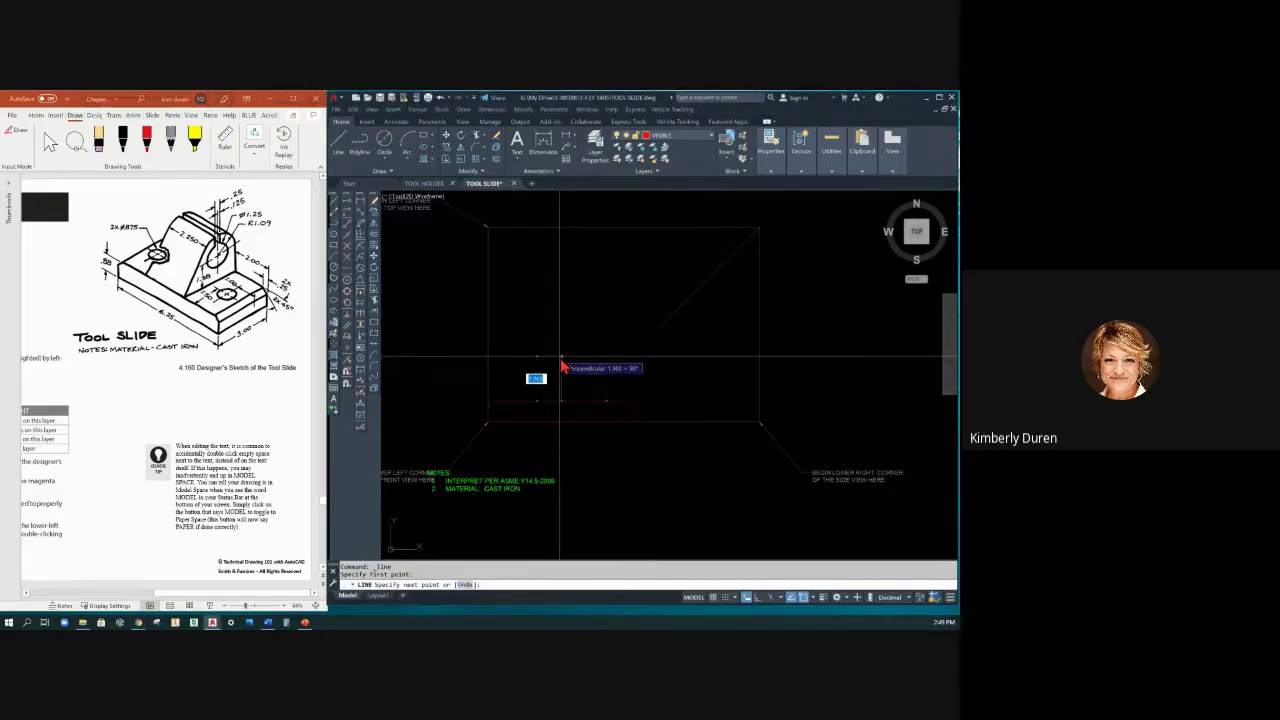
{"action": "type", "text": "1.38"}
{"action": "key", "text": "Return"}
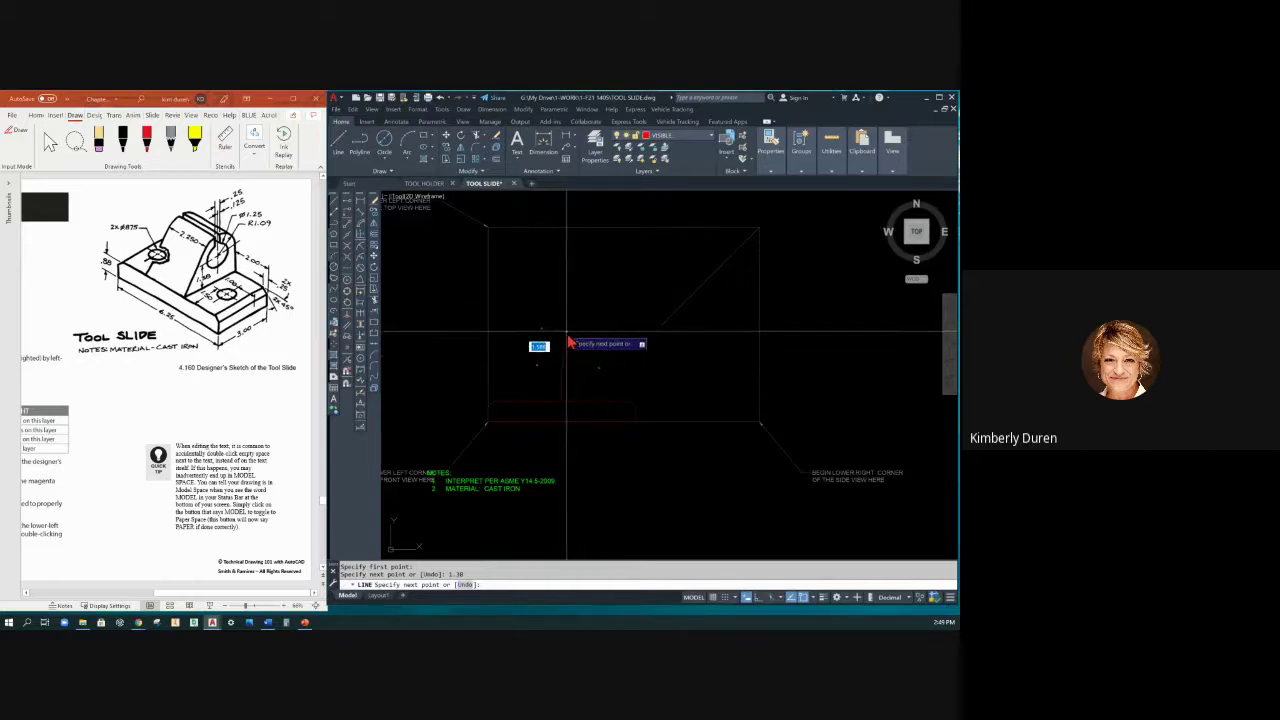
{"action": "key", "text": "F8"}
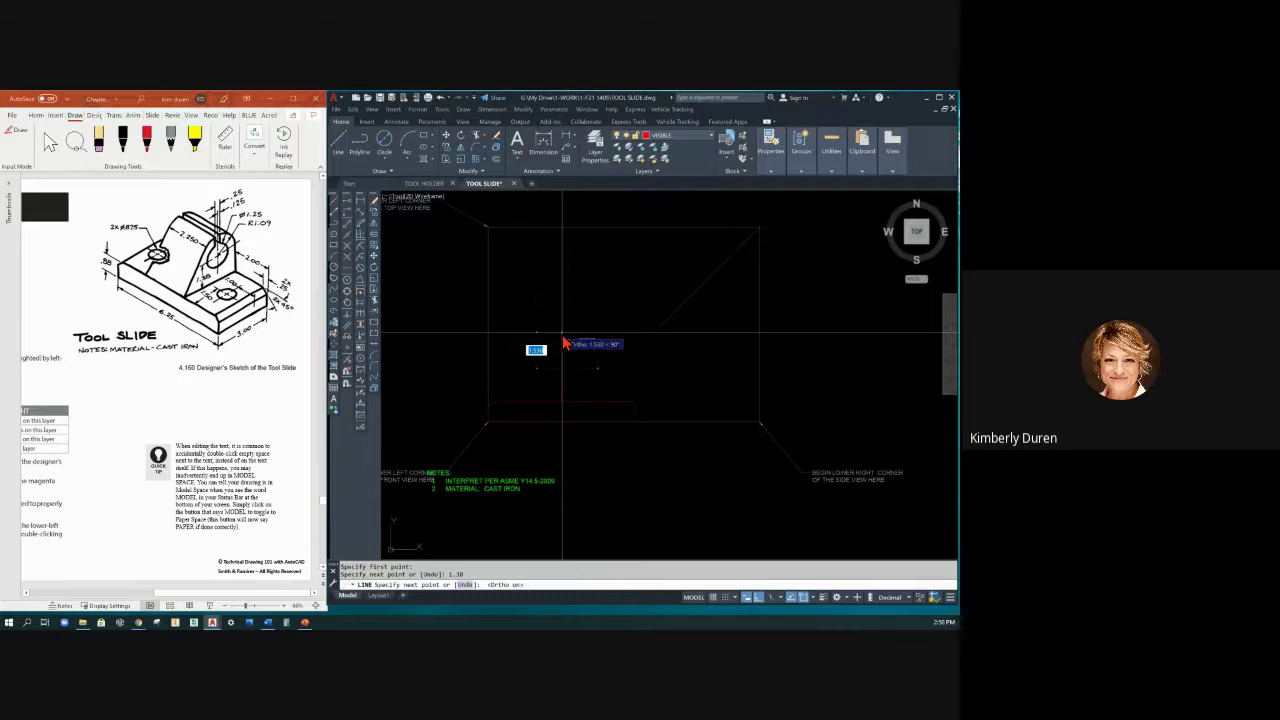
{"action": "type", "text": "1.09"}
{"action": "key", "text": "Return"}
{"action": "key", "text": "Return"}
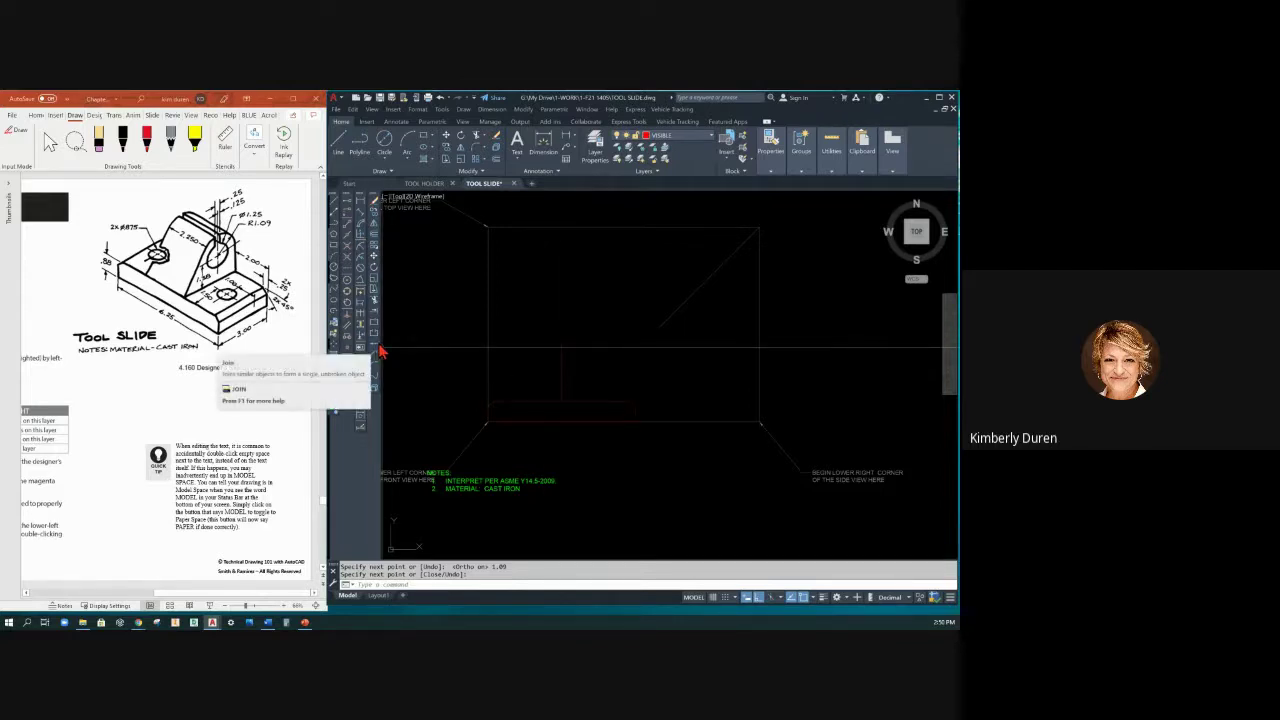
Use JOIN on the 1.38 and 1.09 vertical segments to make one line.
{"action": "type", "text": "j"}
{"action": "key", "text": "Return"}
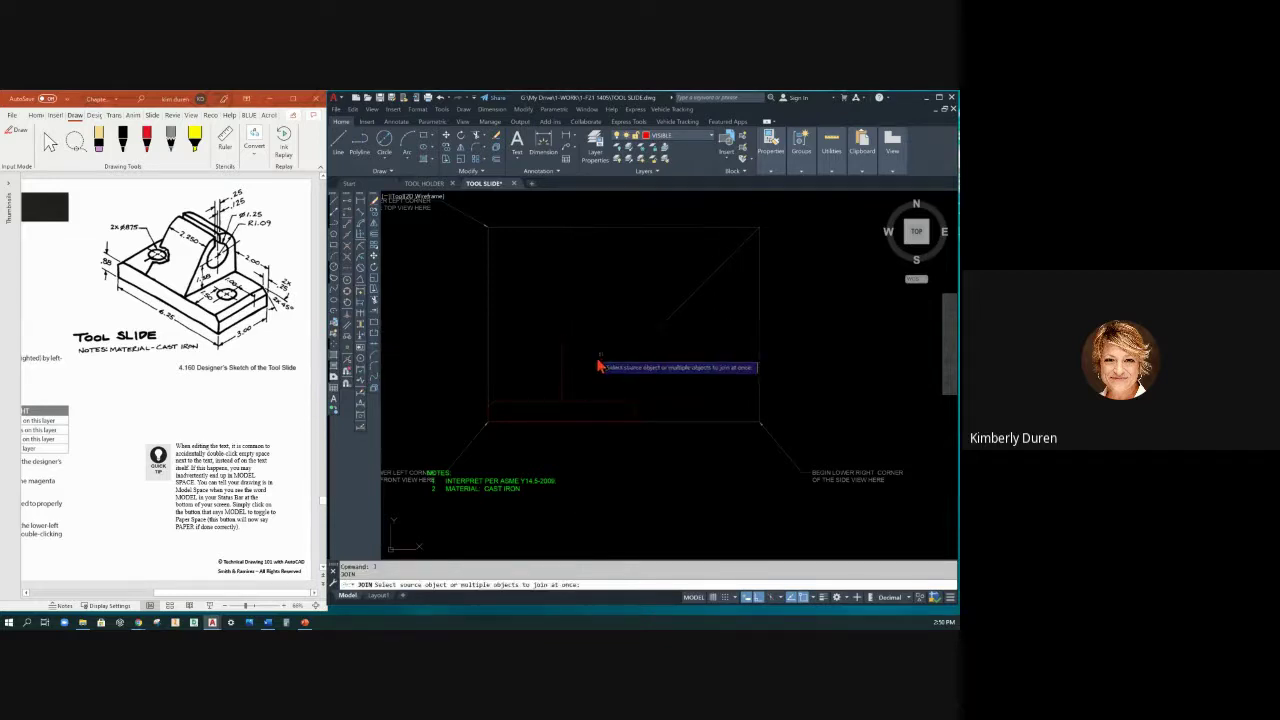
{"action": "left_click", "coordinate": [563, 388]}
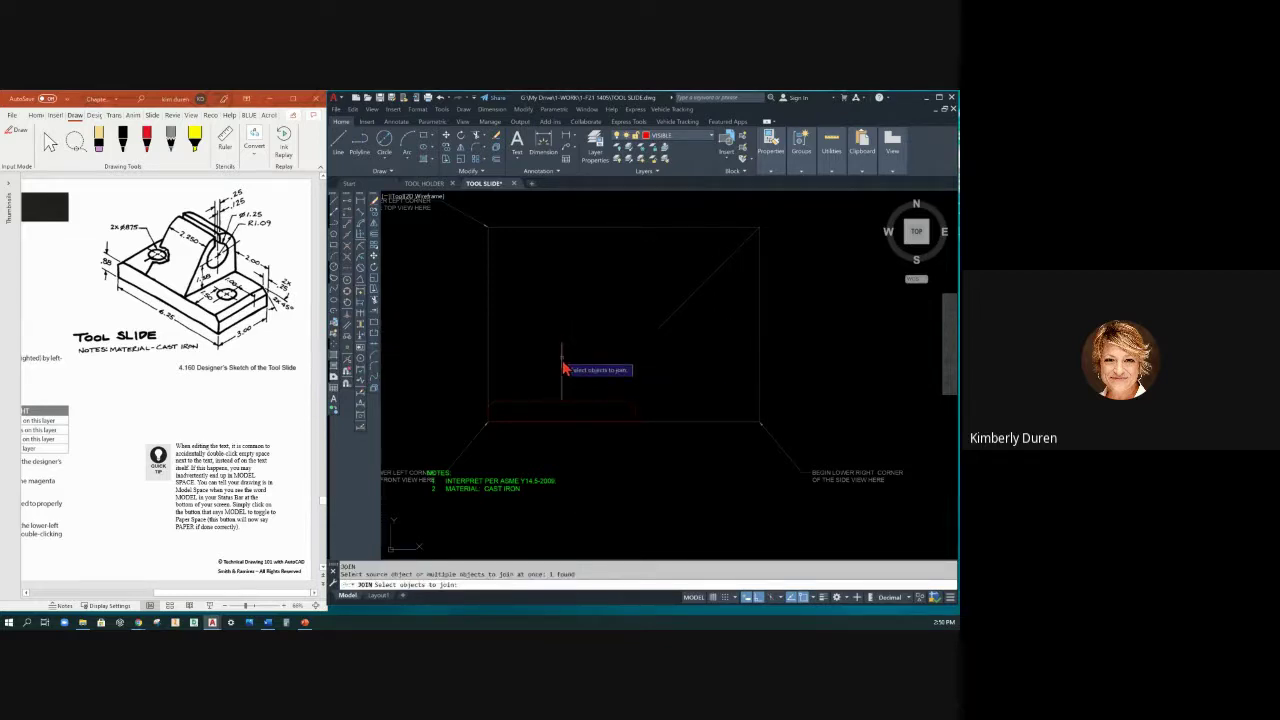
{"action": "left_click", "coordinate": [563, 366]}
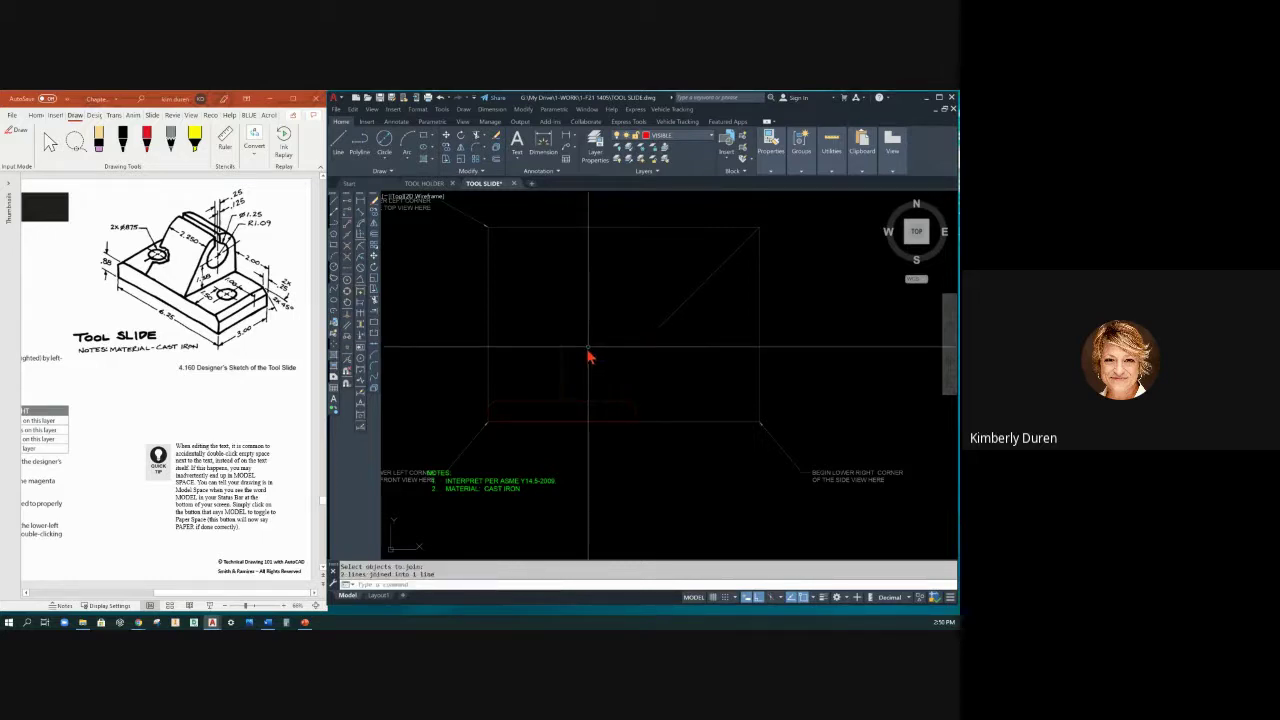
{"action": "key", "text": "Return"}
{"action": "left_click", "coordinate": [563, 366]}
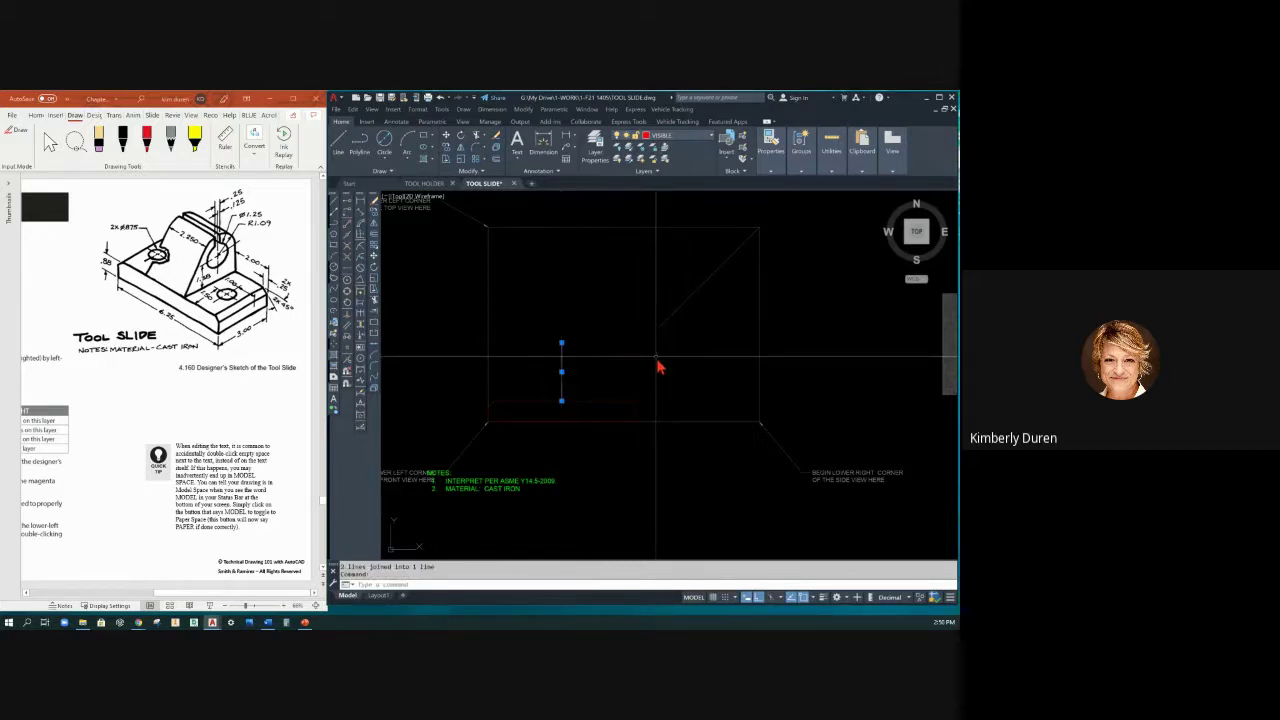
{"action": "key", "text": "Escape"}
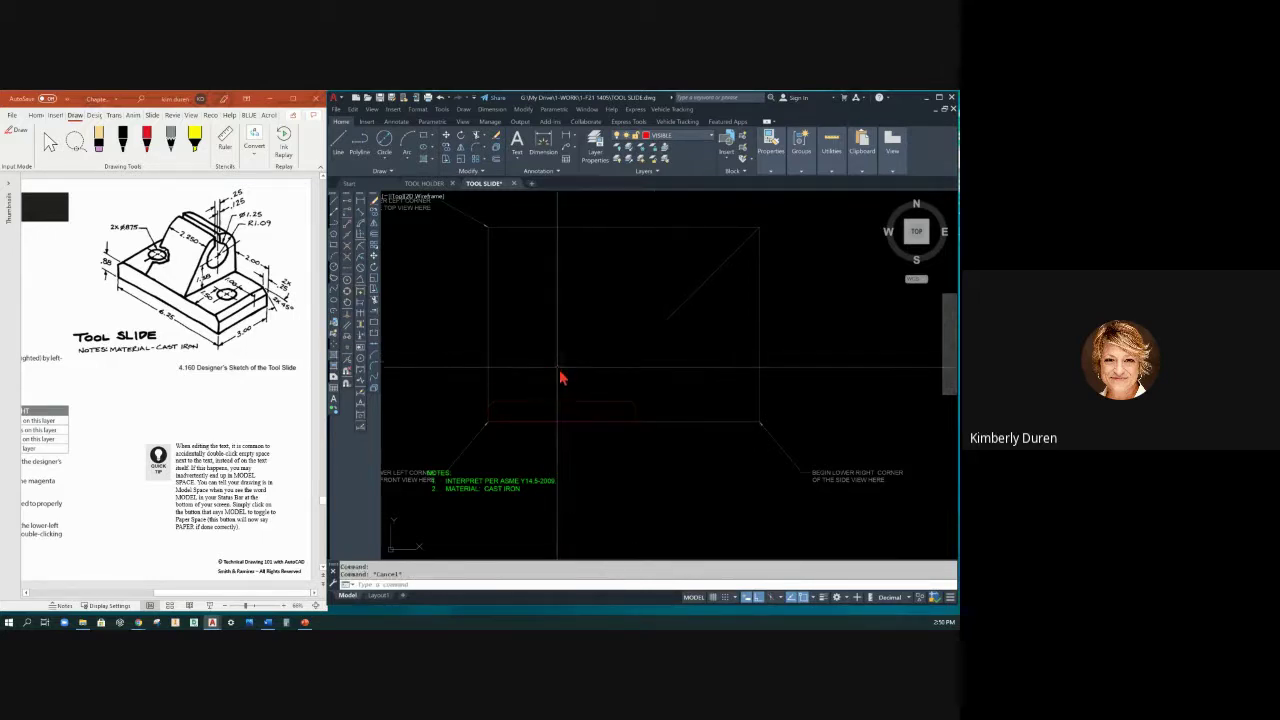
{"action": "mouse_move", "coordinate": [564, 376]}
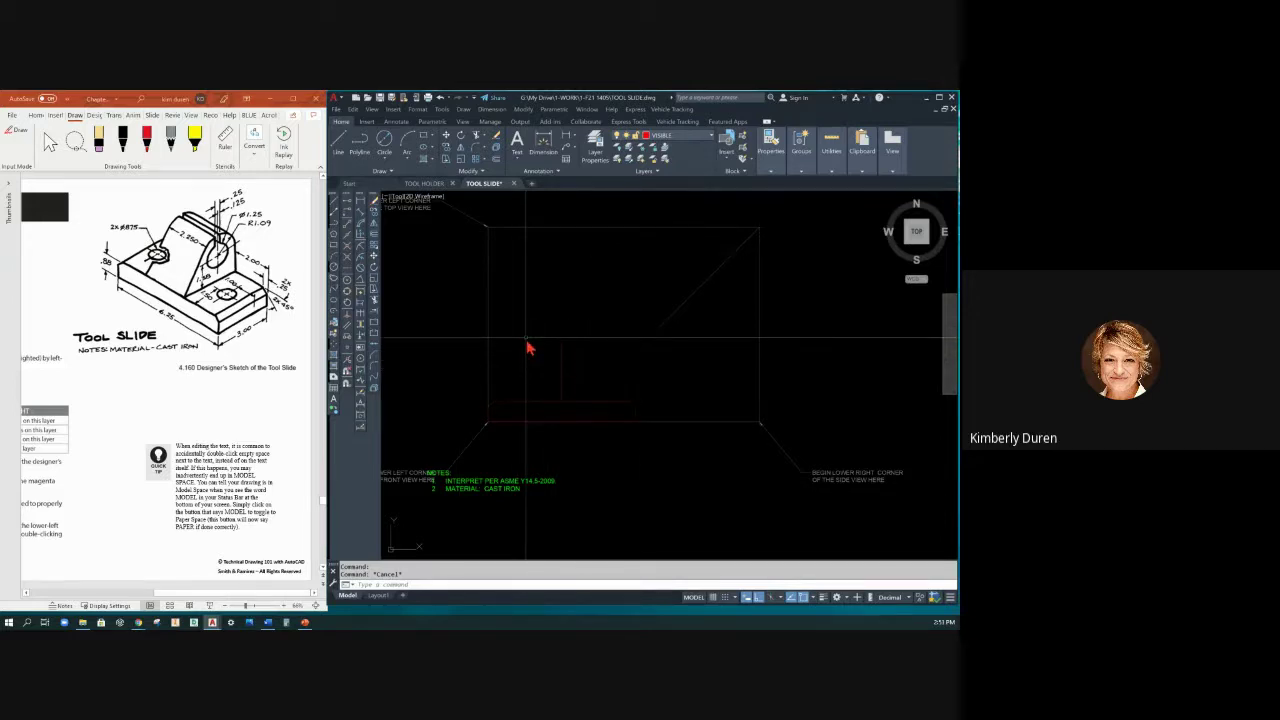
Offset the vertical line 1.125 to the right and 1.125 to the left.
{"action": "type", "text": "o"}
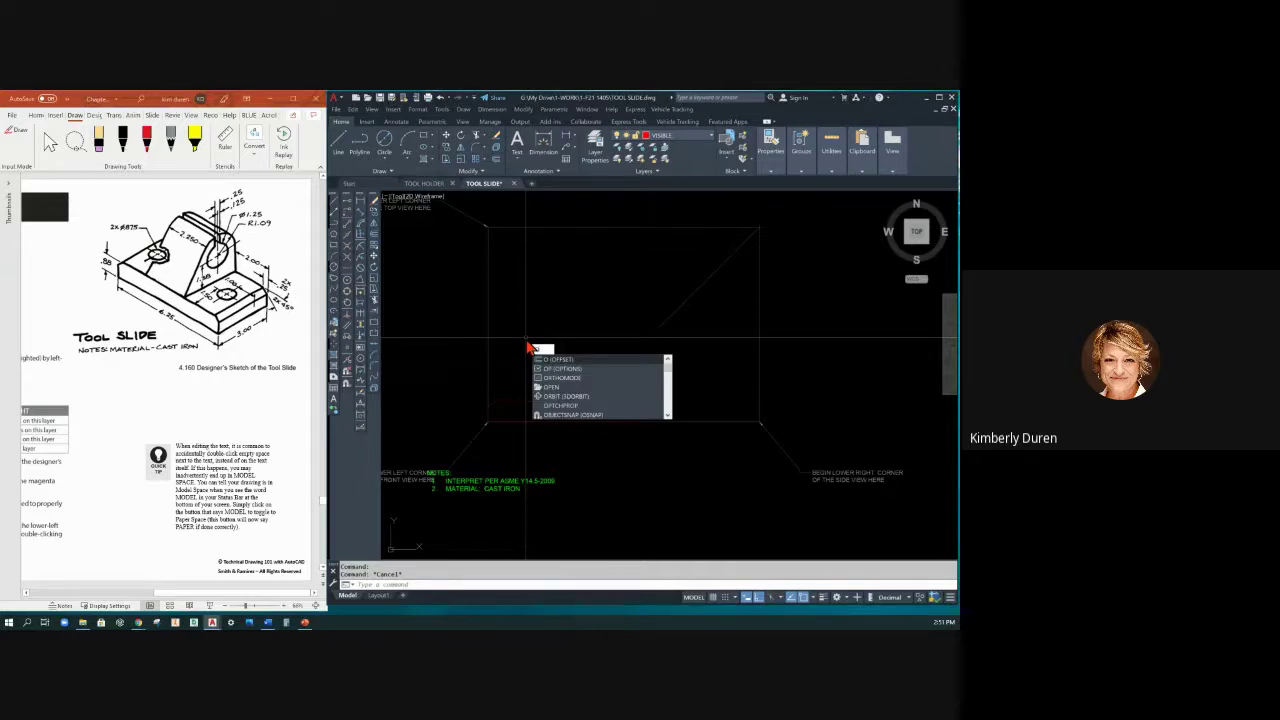
{"action": "key", "text": "Return"}
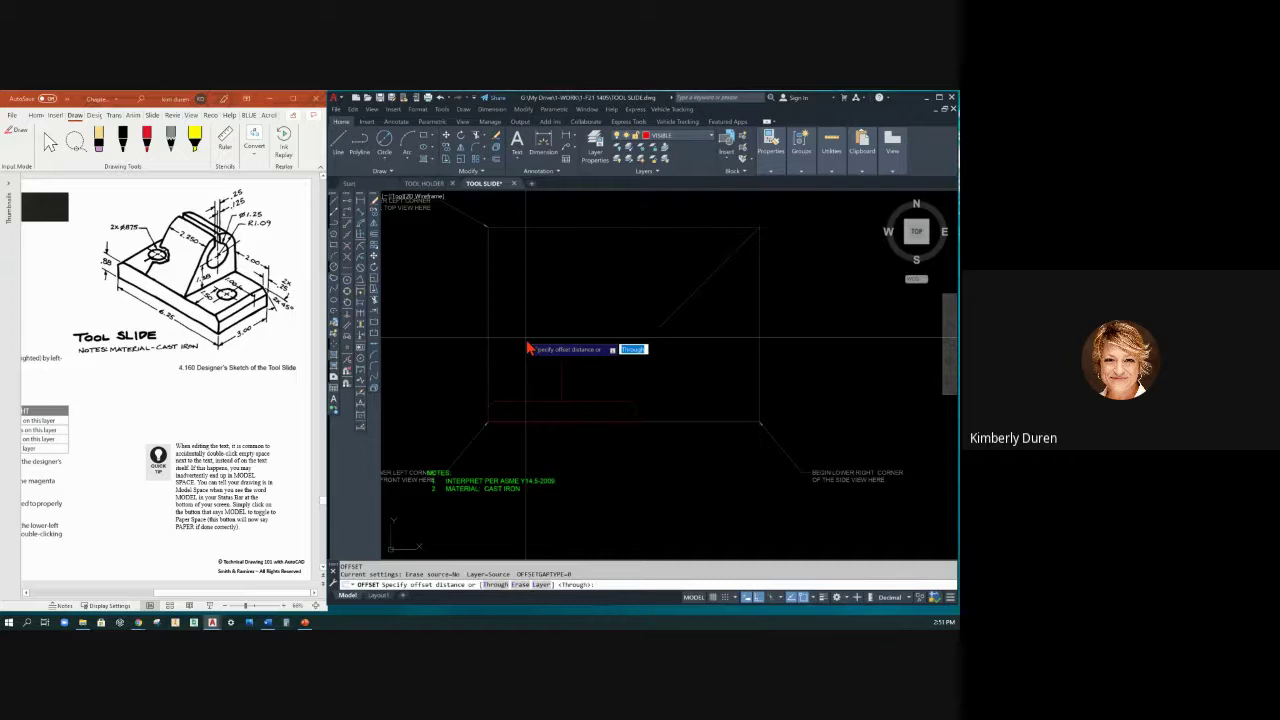
{"action": "type", "text": "1.125"}
{"action": "key", "text": "Return"}
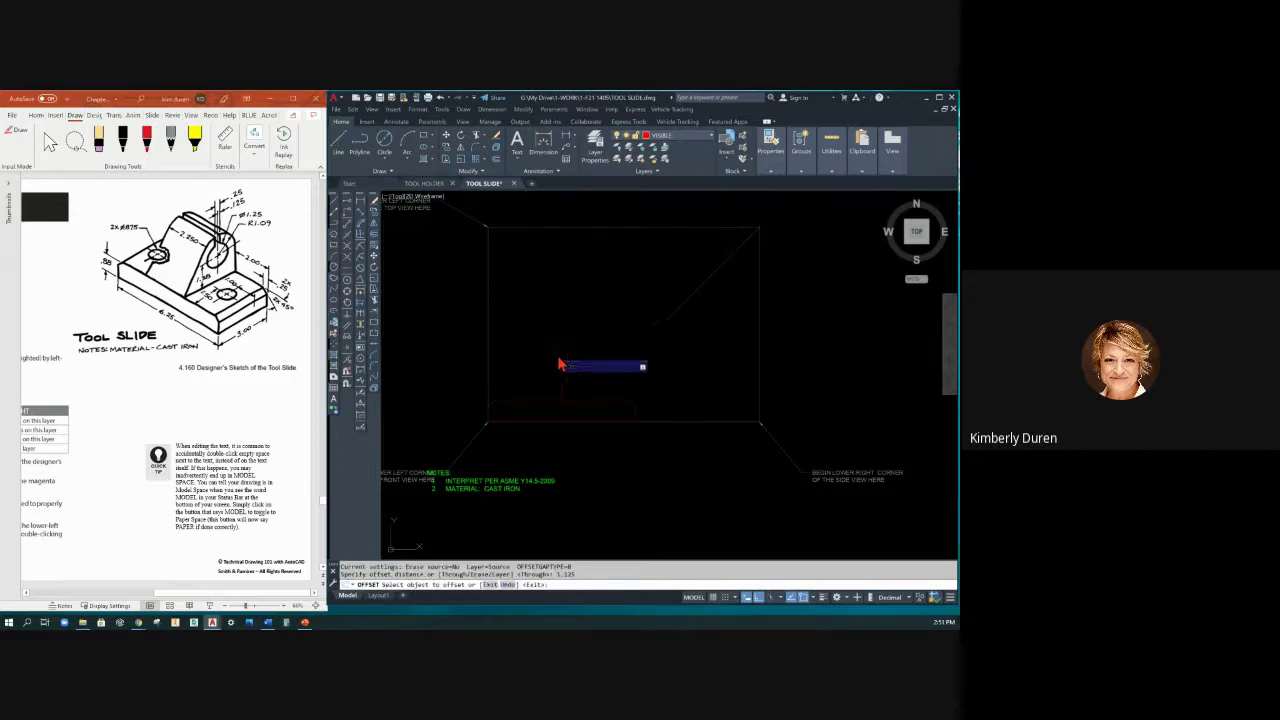
{"action": "left_click", "coordinate": [561, 367]}
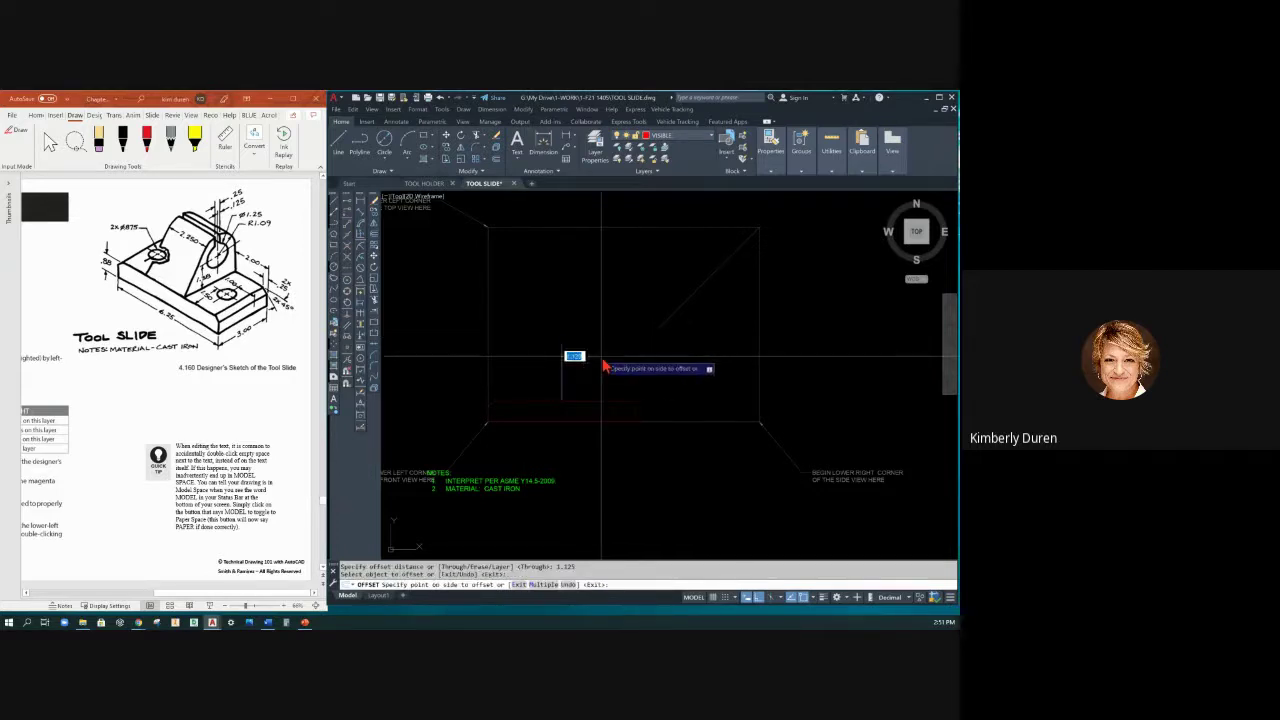
{"action": "left_click", "coordinate": [604, 366]}
{"action": "left_click", "coordinate": [563, 372]}
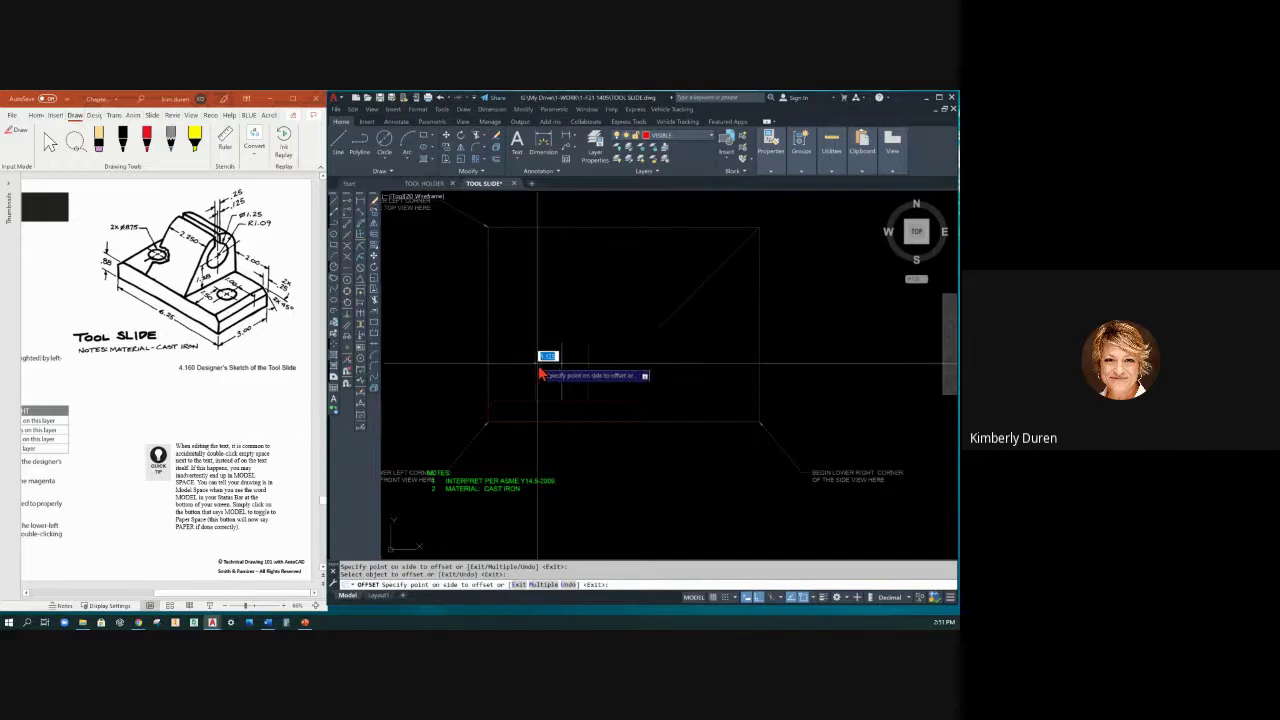
{"action": "left_click", "coordinate": [543, 366]}
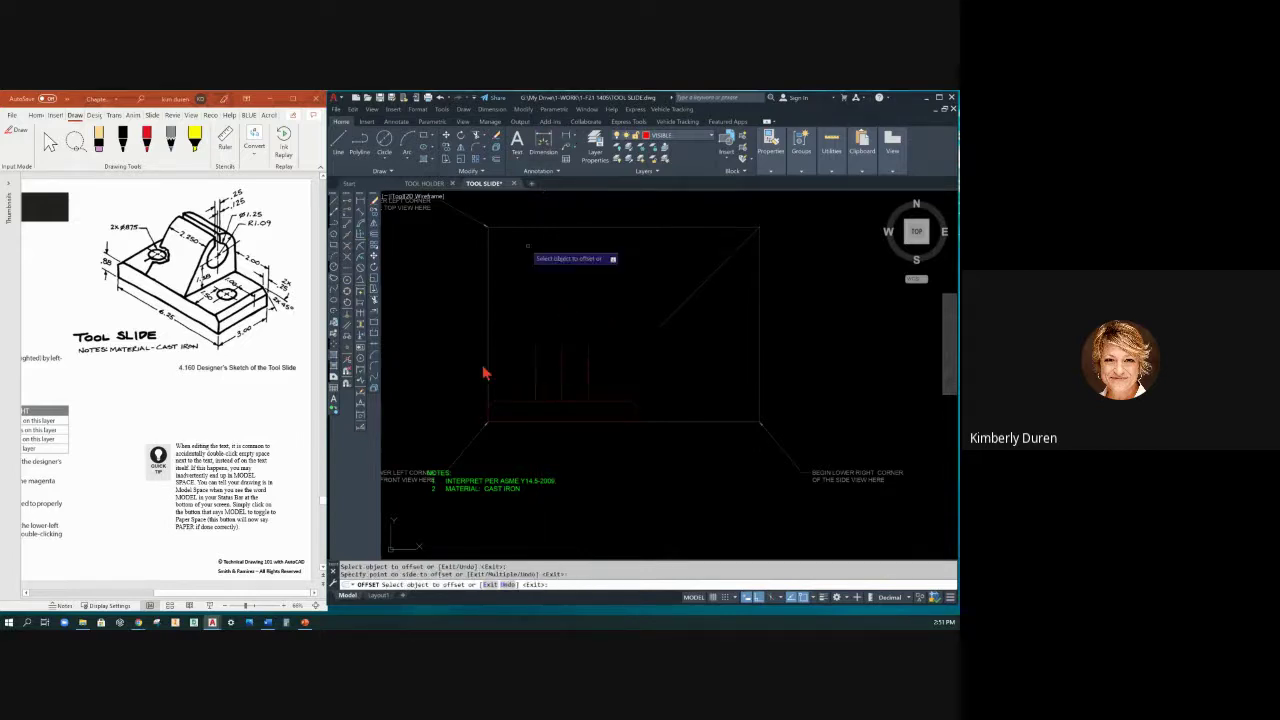
Abandon a linear dimension and delete the stray short vertical line from the outline.
{"action": "left_click", "coordinate": [570, 139]}
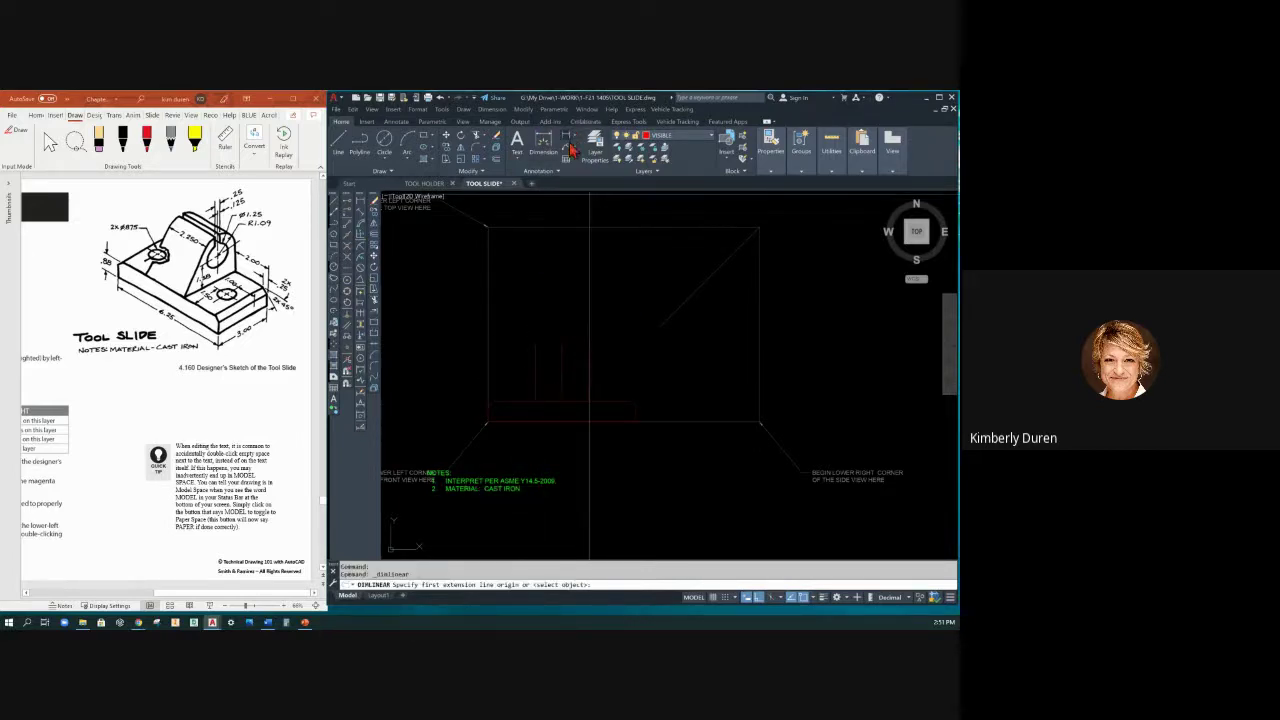
{"action": "left_click", "coordinate": [536, 346]}
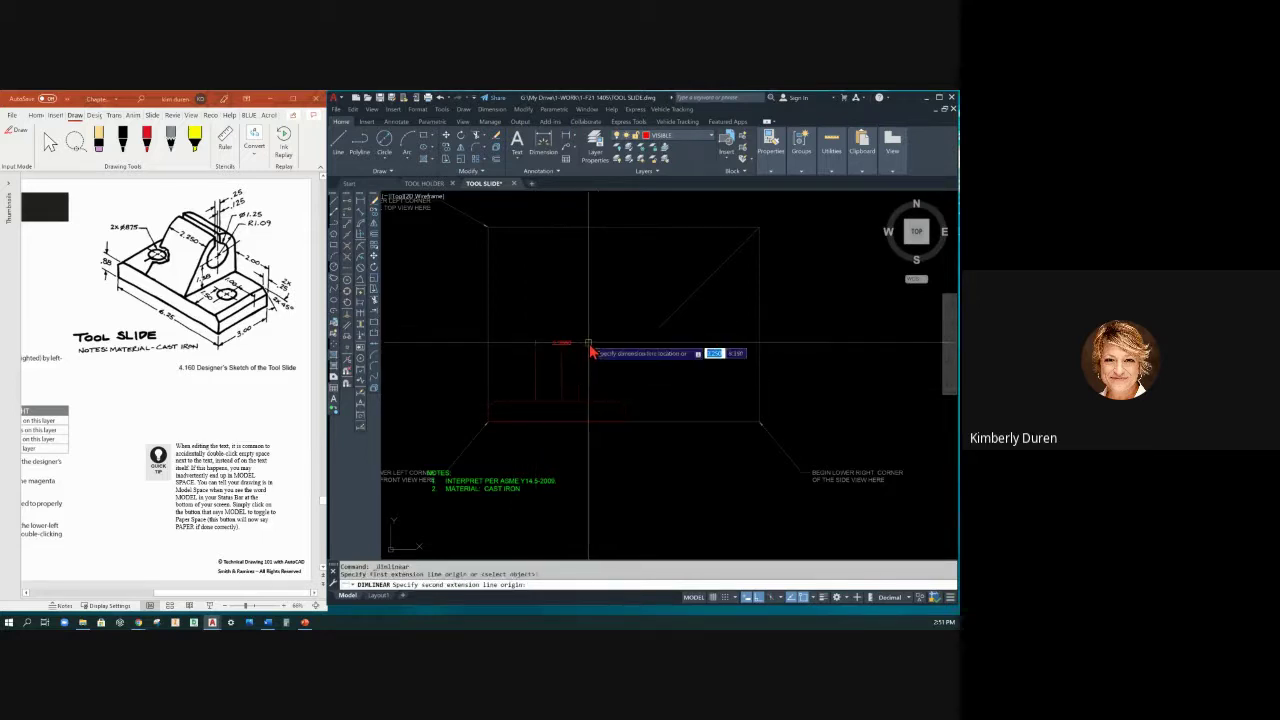
{"action": "left_click", "coordinate": [589, 346]}
{"action": "key", "text": "Escape"}
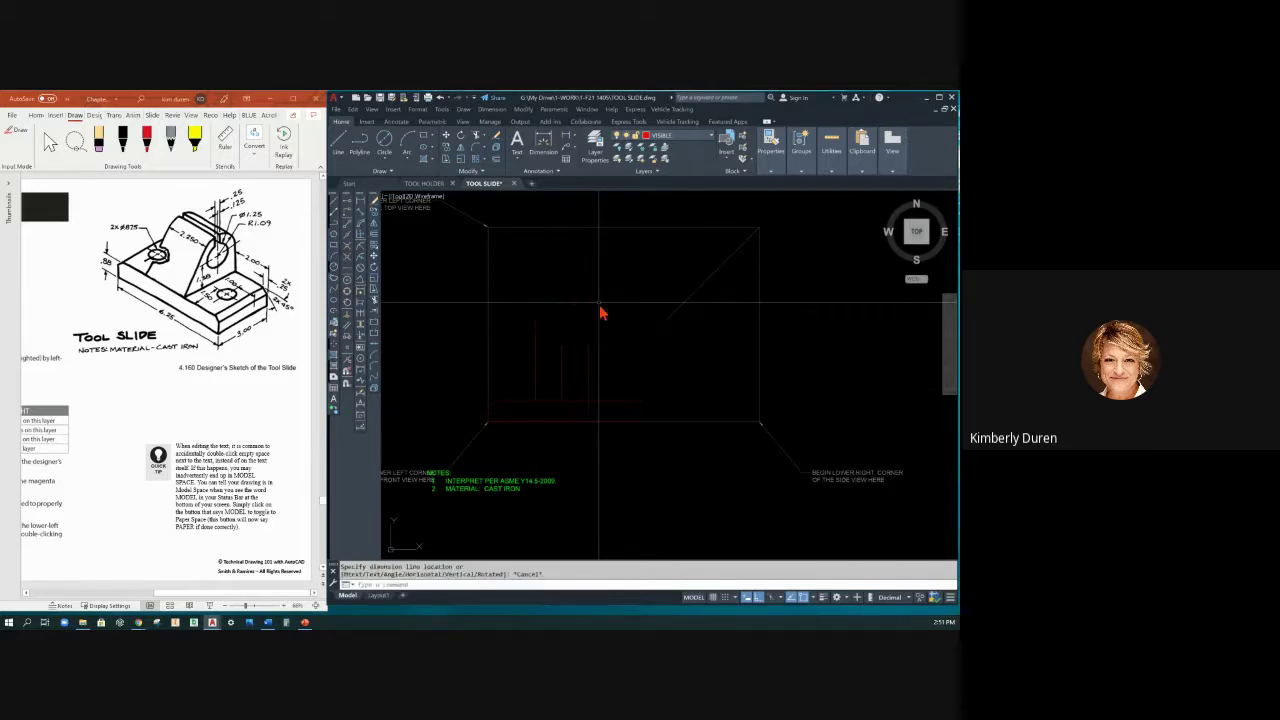
{"action": "left_click", "coordinate": [563, 369]}
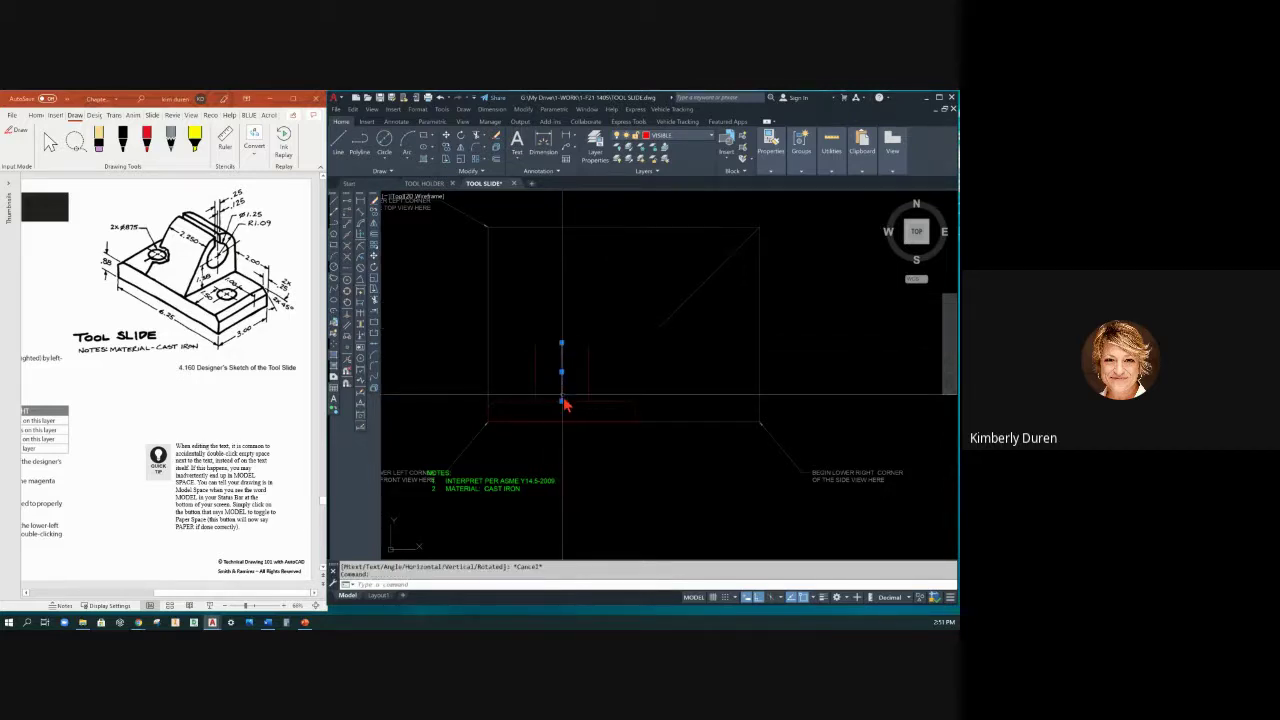
{"action": "key", "text": "Delete"}
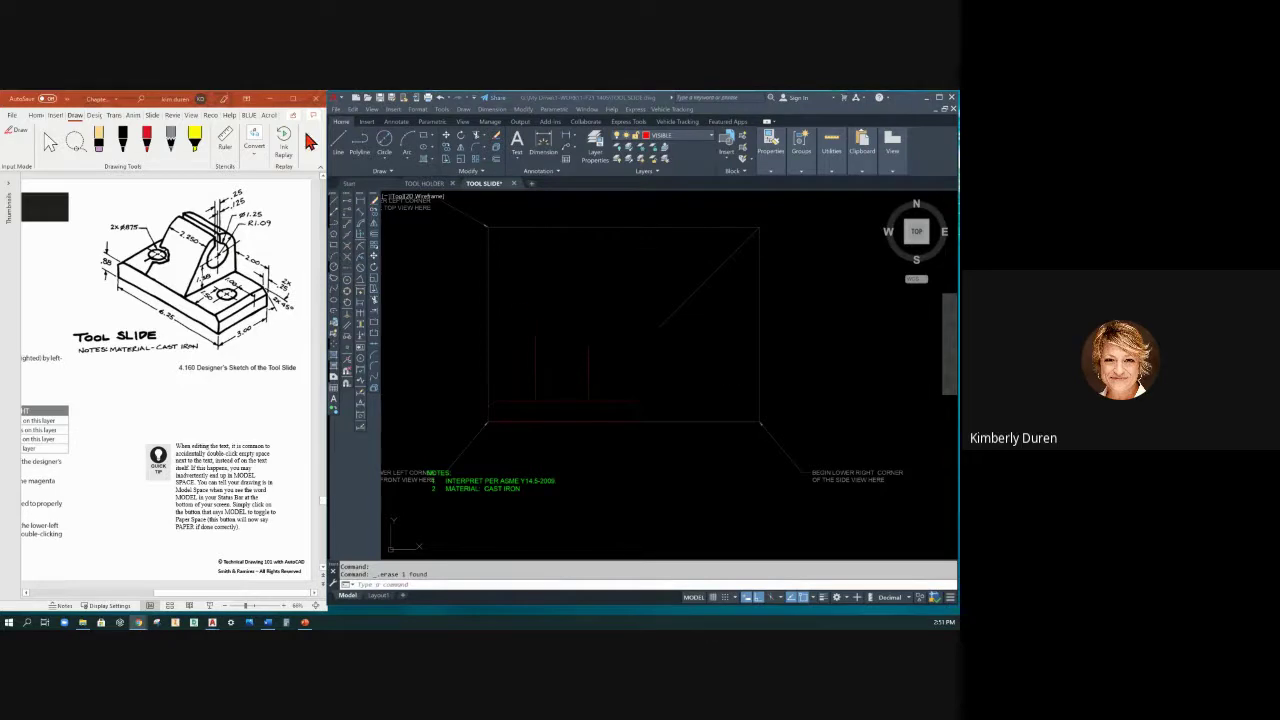
Draw a line capping the two offset lines, completing the 2.25-wide upright outline.
{"action": "left_click", "coordinate": [554, 343]}
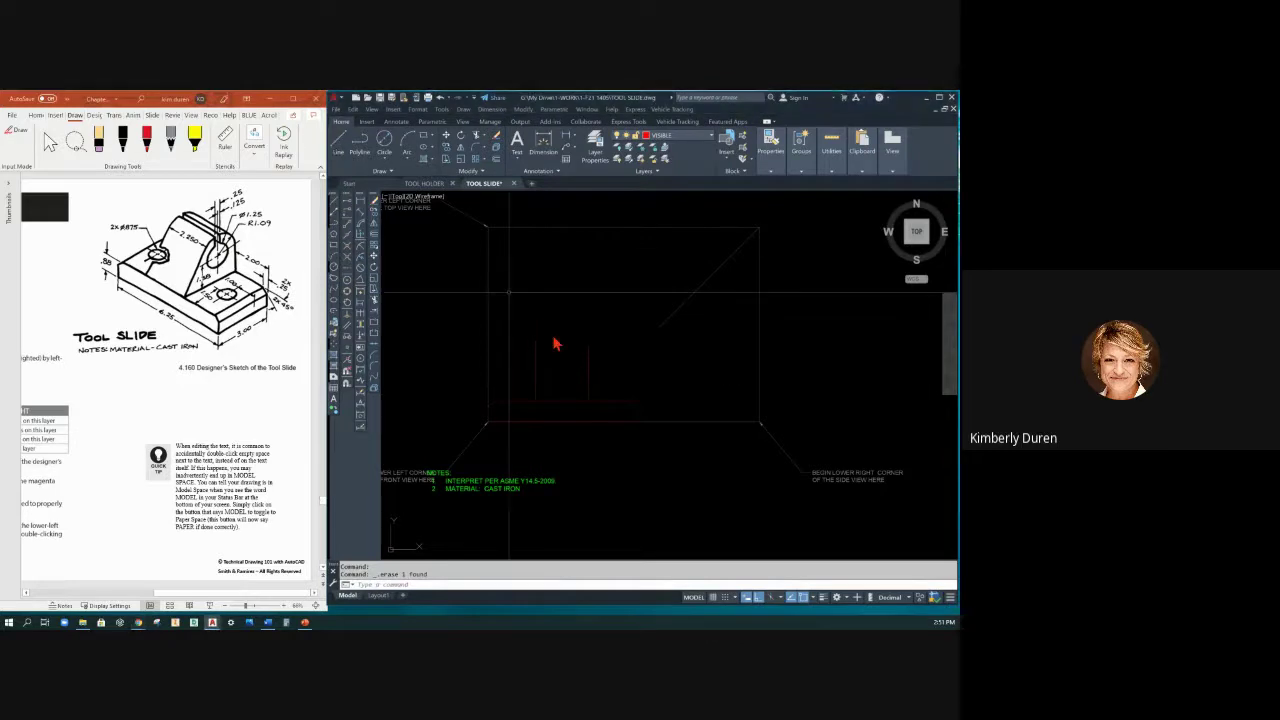
{"action": "left_click", "coordinate": [338, 142]}
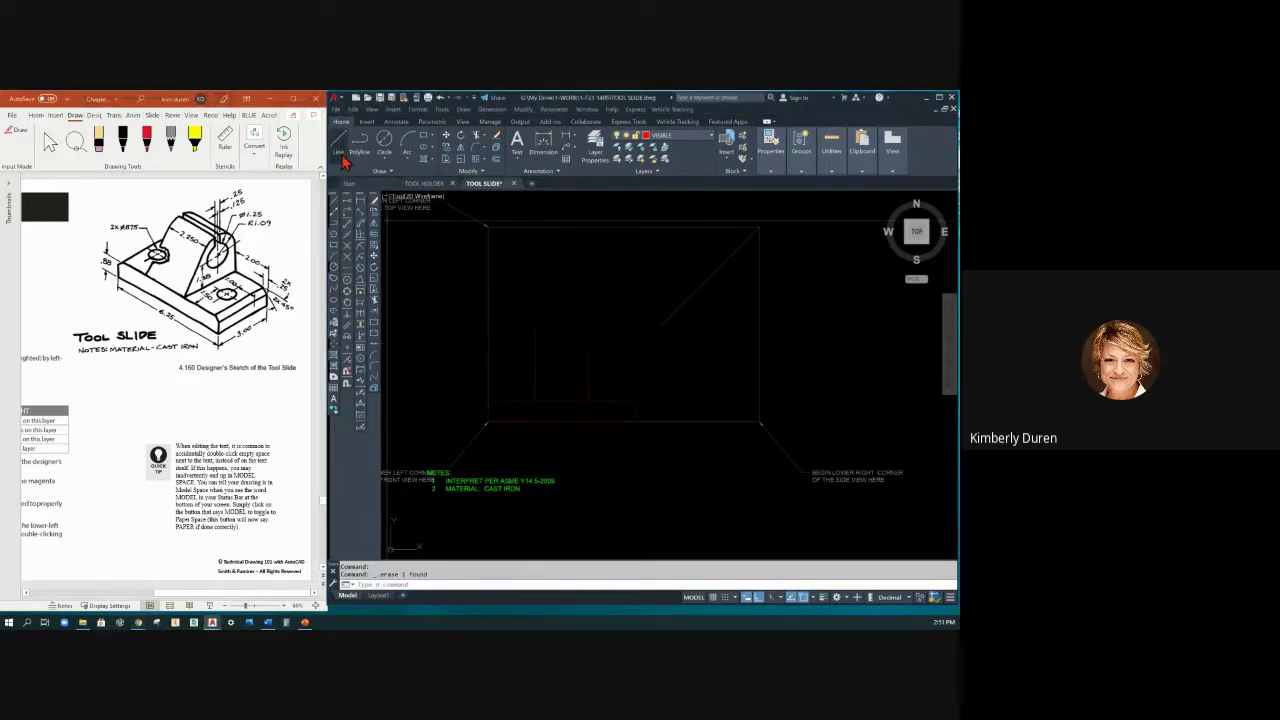
{"action": "left_click", "coordinate": [536, 352]}
{"action": "left_click", "coordinate": [589, 344]}
{"action": "key", "text": "Return"}
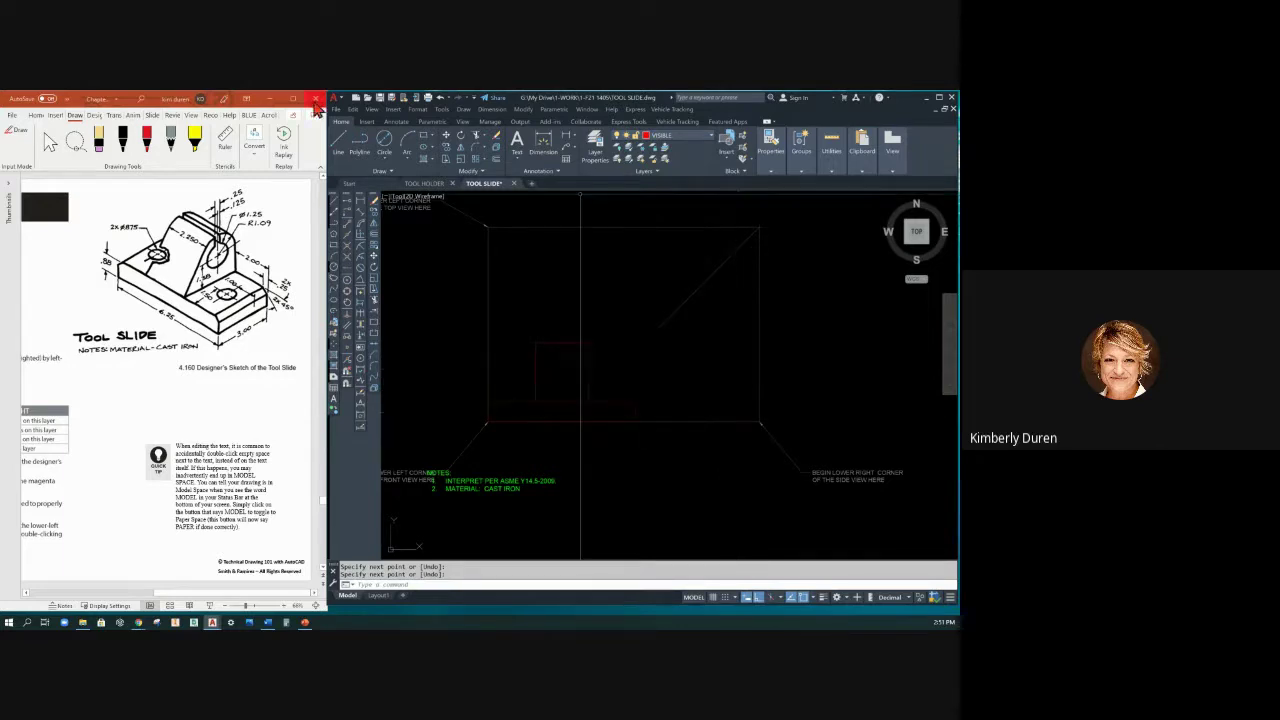
Start RECTANG with its first corner on the side view's lower right outline corner.
{"action": "left_click", "coordinate": [424, 135]}
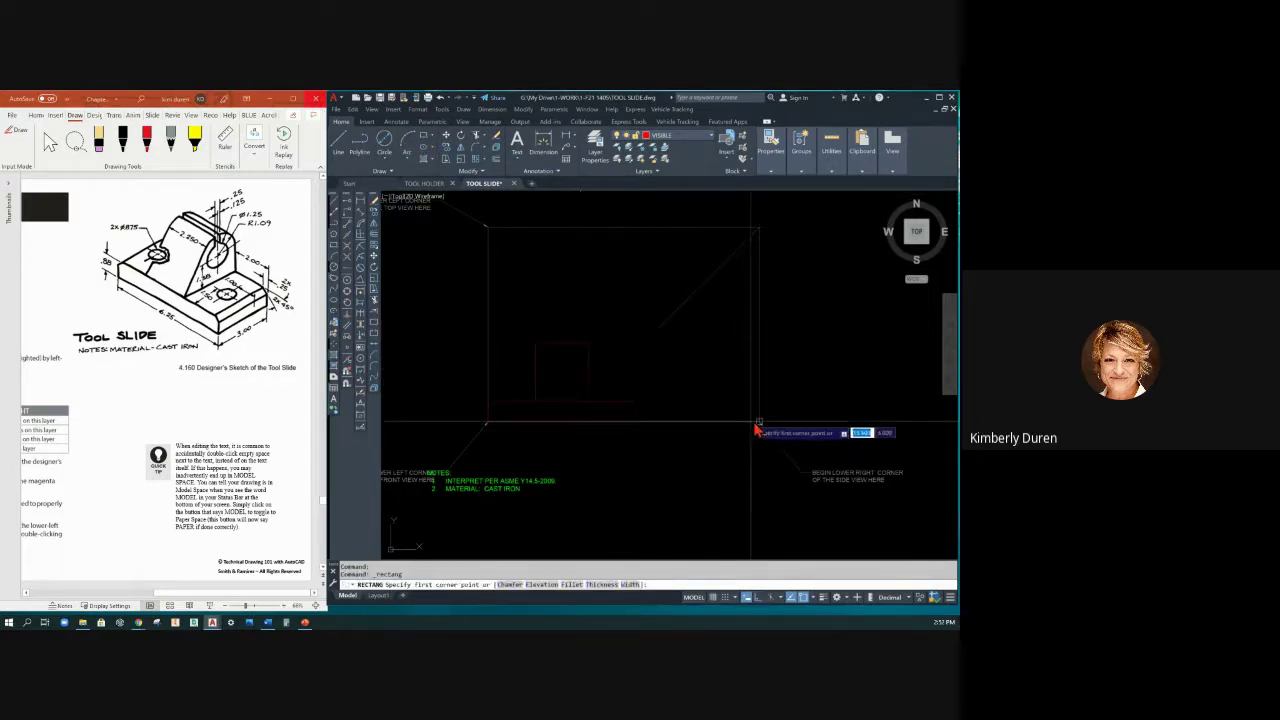
{"action": "left_click", "coordinate": [761, 424]}
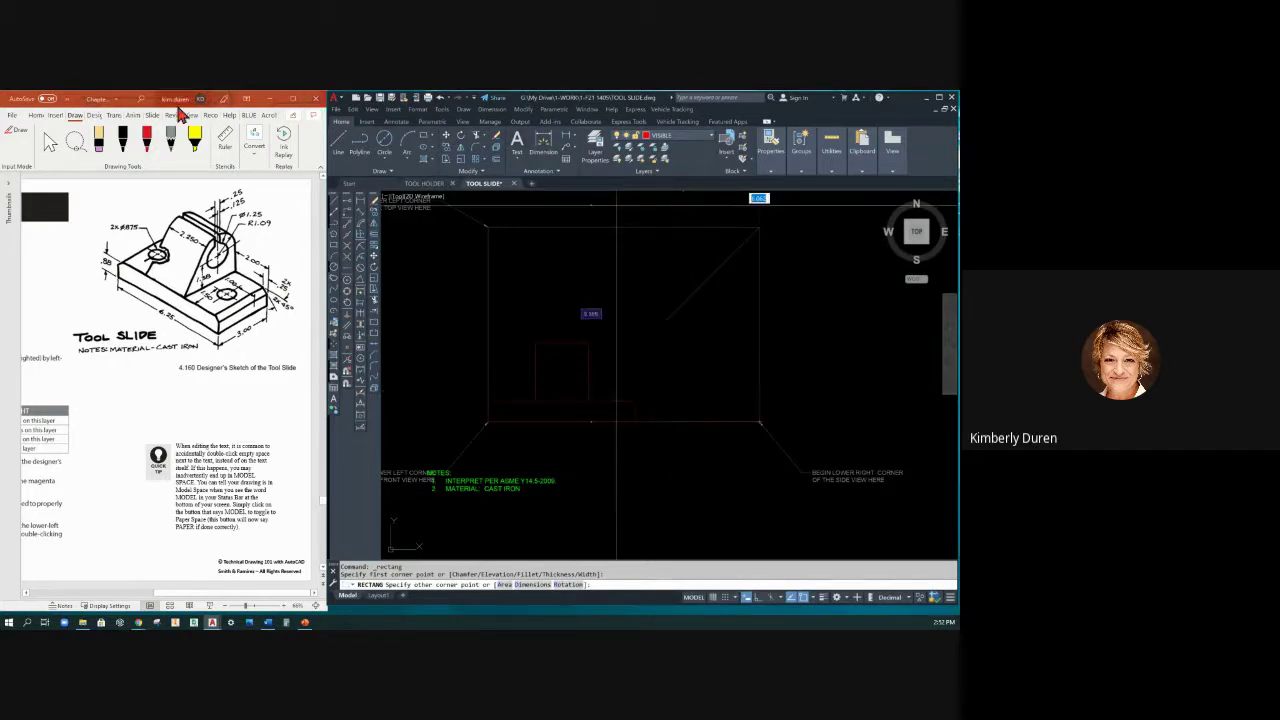
Highlight the 6.25, .88 and other dimensions in yellow on the Tool Slide sketch.
{"action": "left_click", "coordinate": [163, 316]}
{"action": "left_click", "coordinate": [195, 138]}
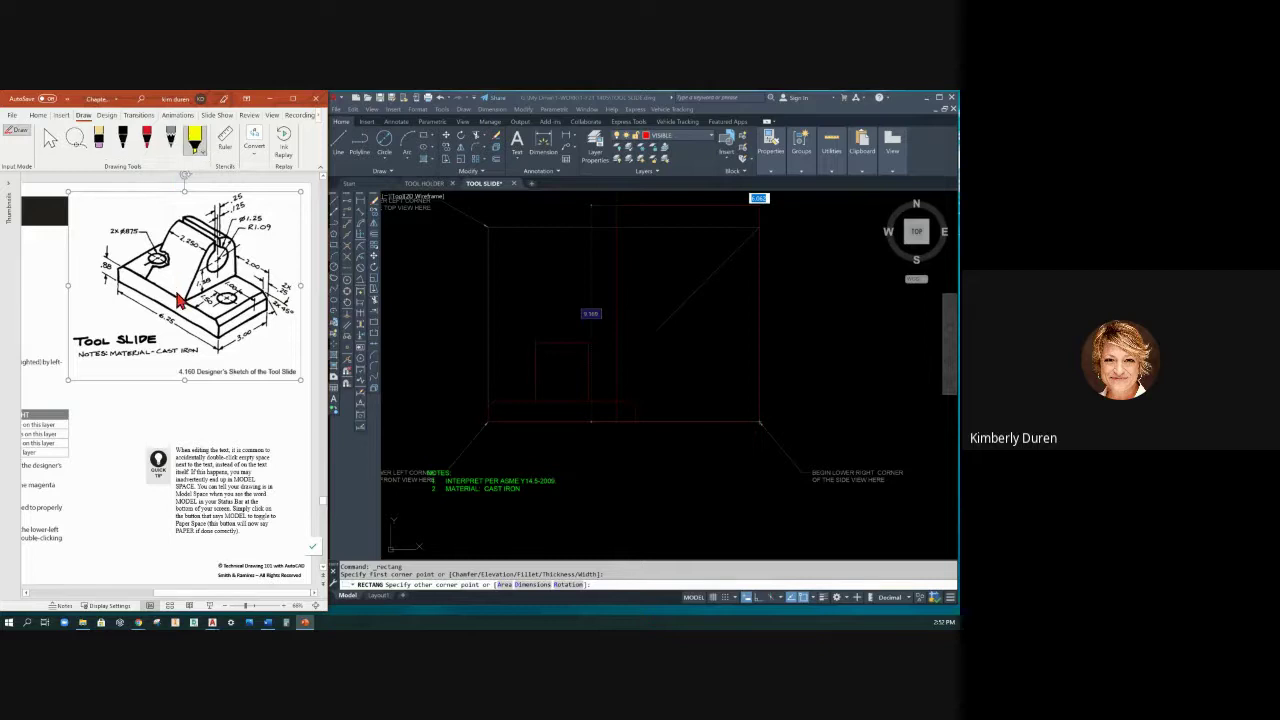
{"action": "left_click_drag", "start_coordinate": [164, 322], "coordinate": [172, 328]}
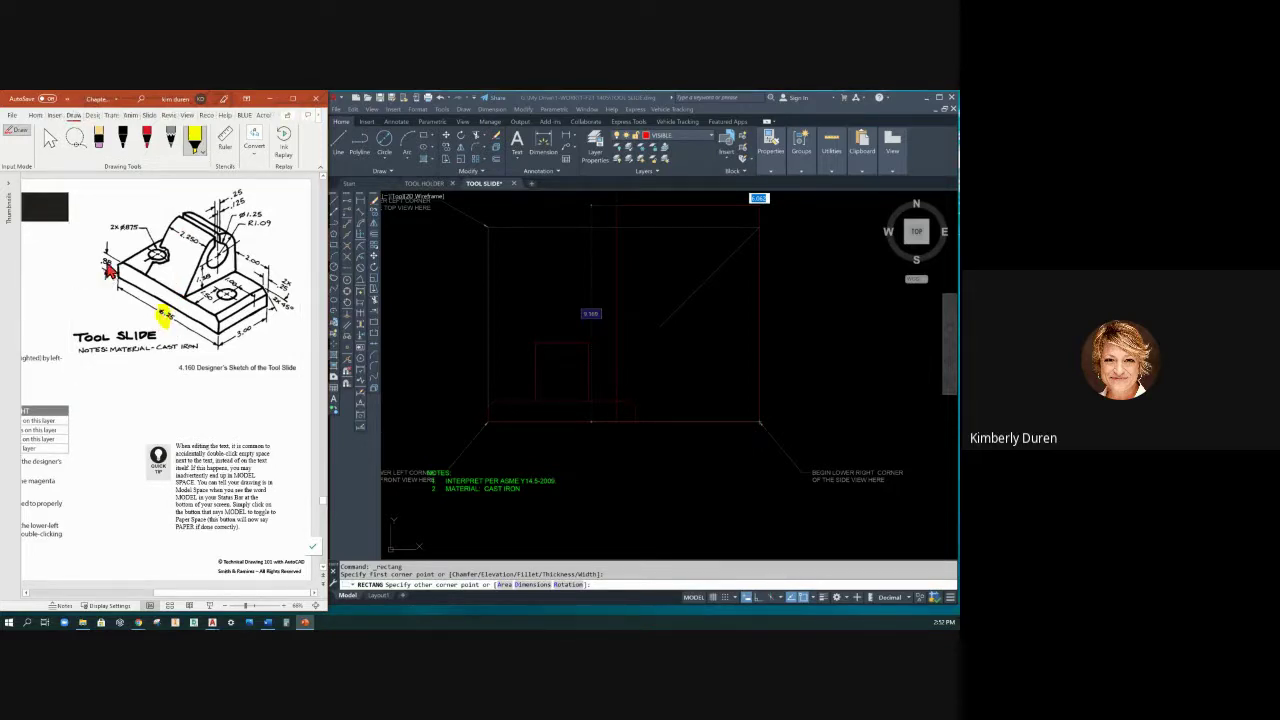
{"action": "left_click_drag", "start_coordinate": [105, 262], "coordinate": [99, 255]}
{"action": "mouse_move", "coordinate": [275, 298]}
{"action": "left_mouse_down"}
{"action": "mouse_move", "coordinate": [295, 305]}
{"action": "mouse_move", "coordinate": [286, 270]}
{"action": "left_mouse_up"}
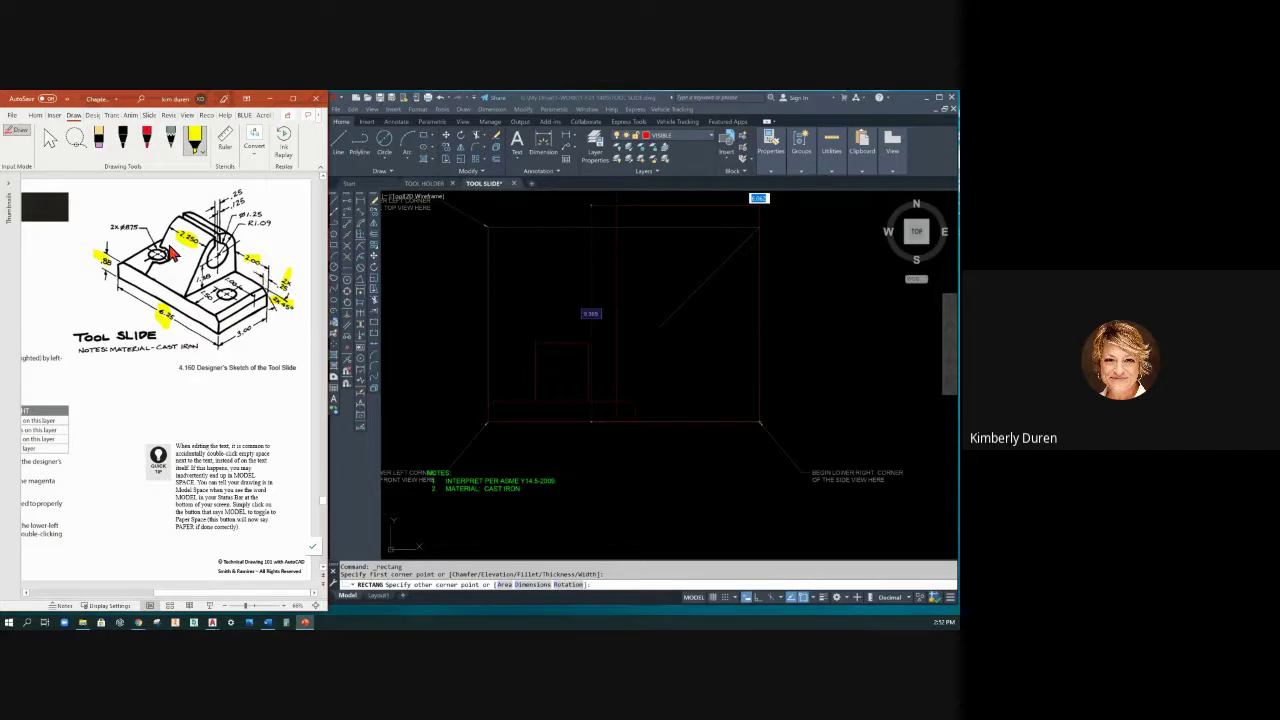
Finish the rectangle 3 wide by .88 high using the @-3,.88 corner entry.
{"action": "left_click", "coordinate": [674, 359]}
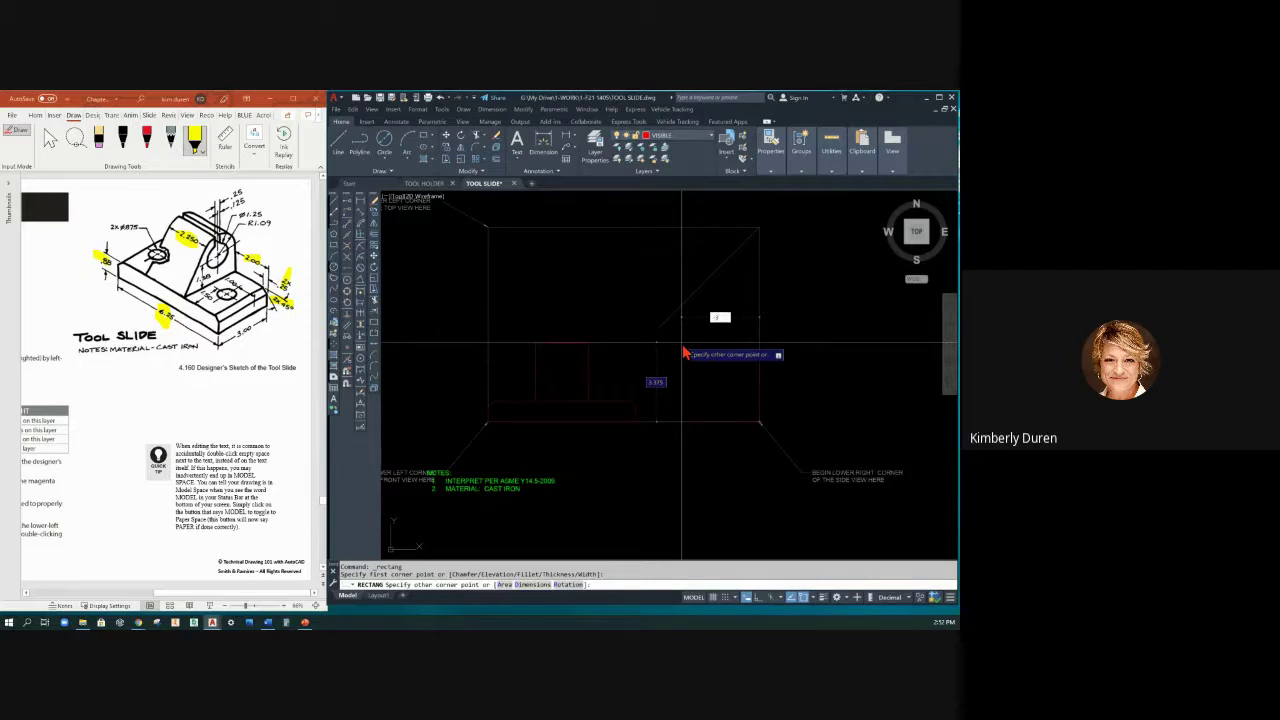
{"action": "key", "text": "Tab"}
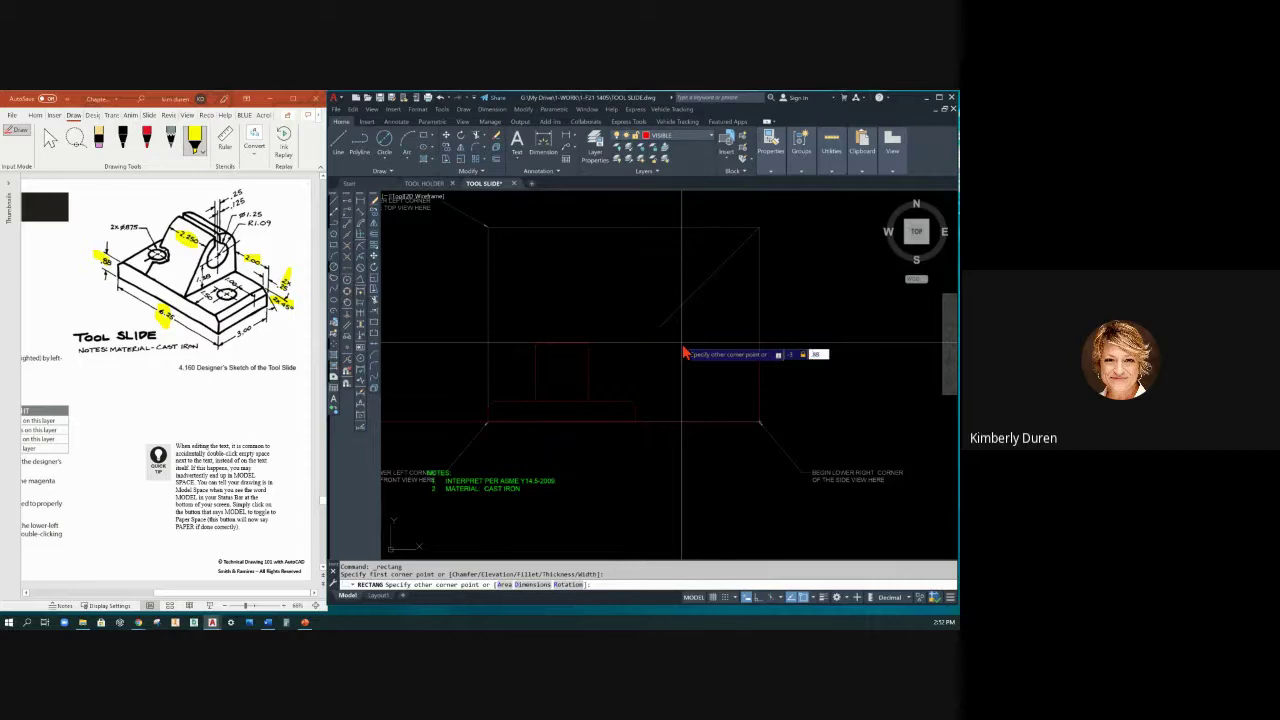
{"action": "key", "text": "Return"}
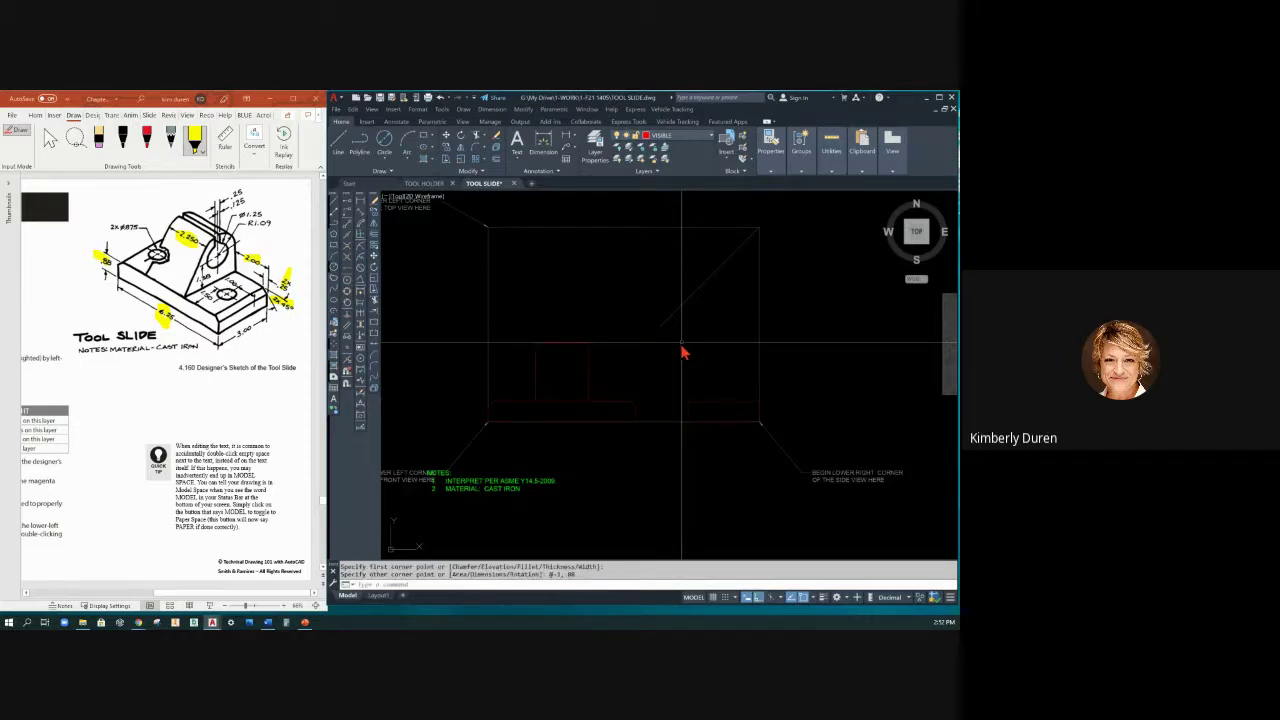
Draw a short horizontal line from a perpendicular snap beside the new rectangle.
{"action": "left_click", "coordinate": [338, 143]}
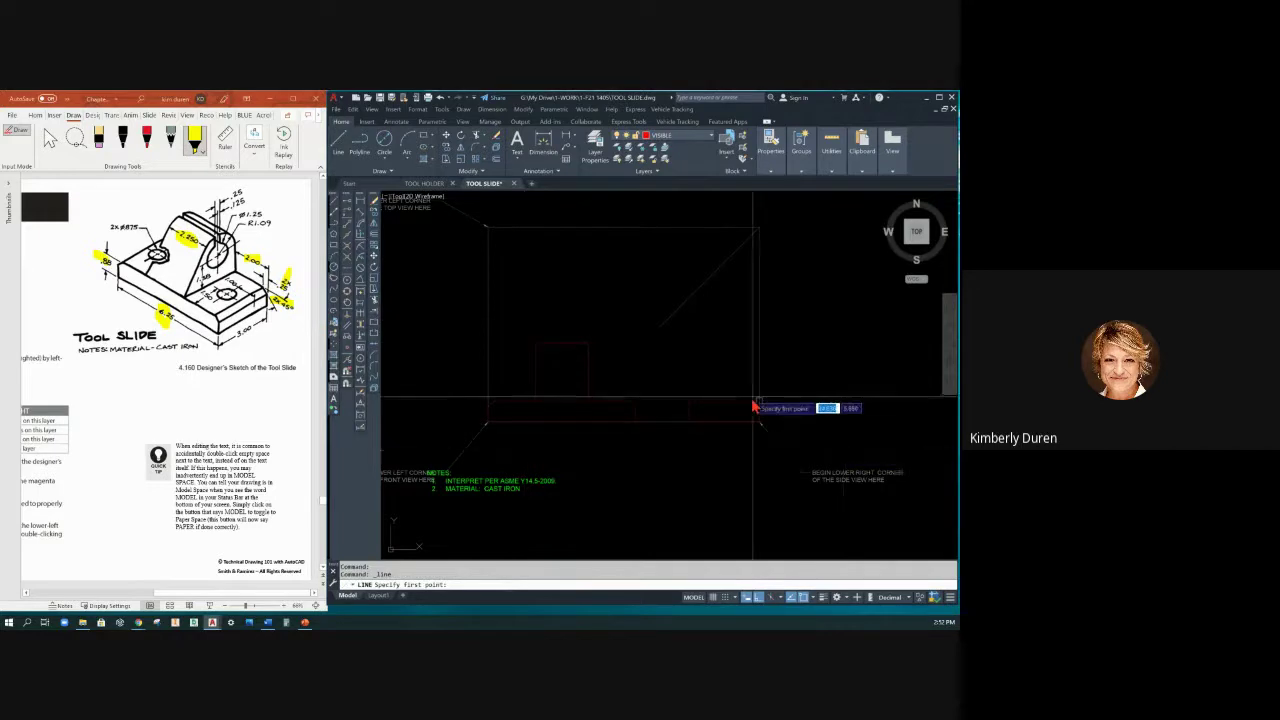
{"action": "scroll", "coordinate": [753, 405], "scroll_direction": "up", "scroll_amount": 3}
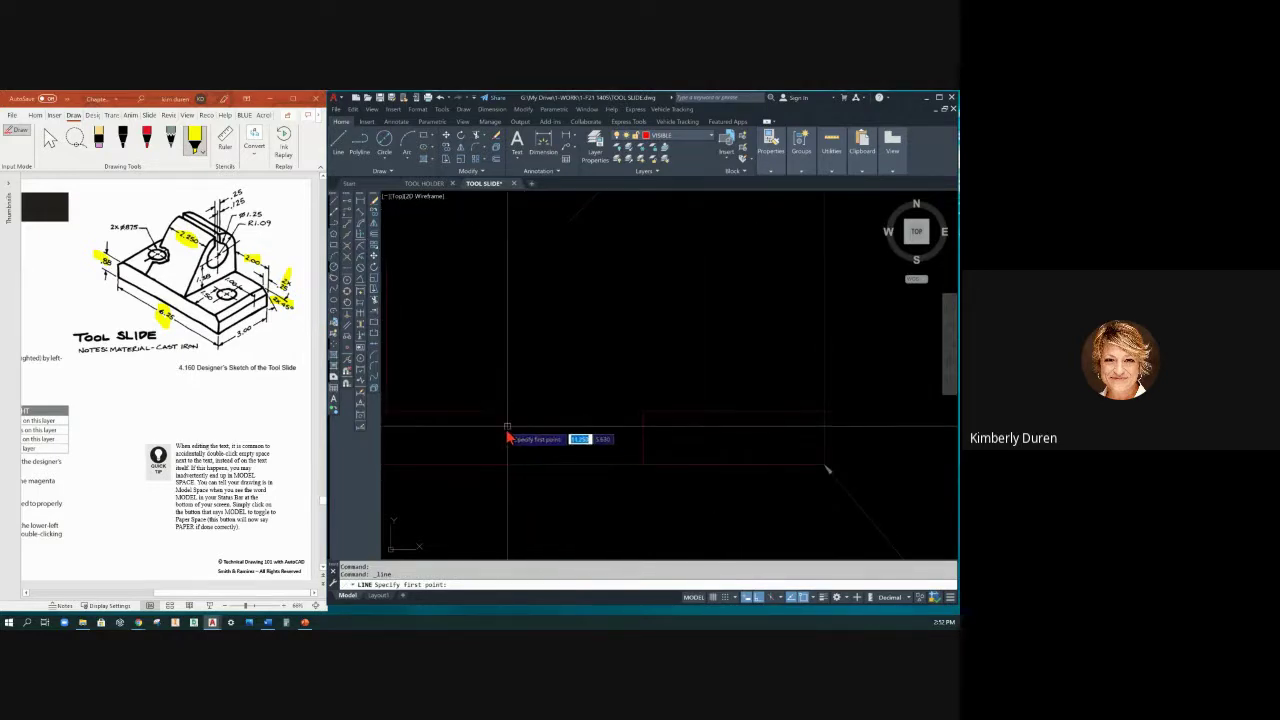
{"action": "left_click", "coordinate": [647, 435]}
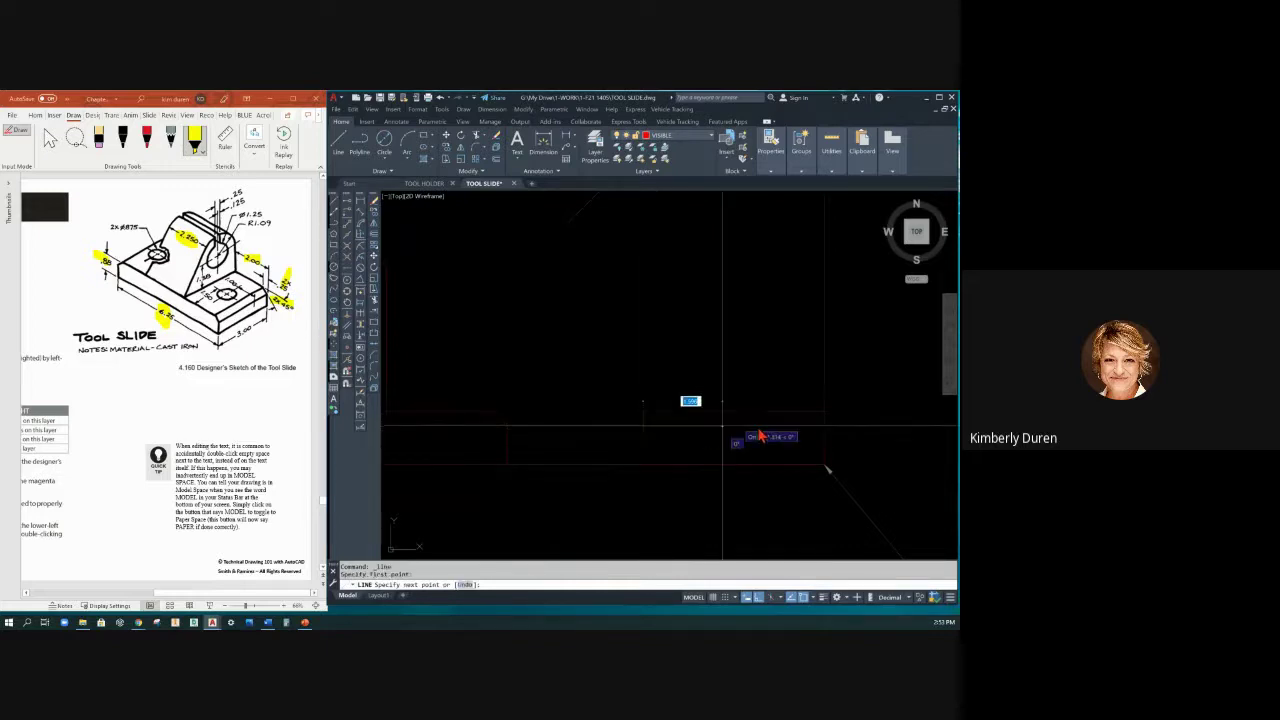
{"action": "left_click", "coordinate": [823, 427]}
{"action": "key", "text": "Return"}
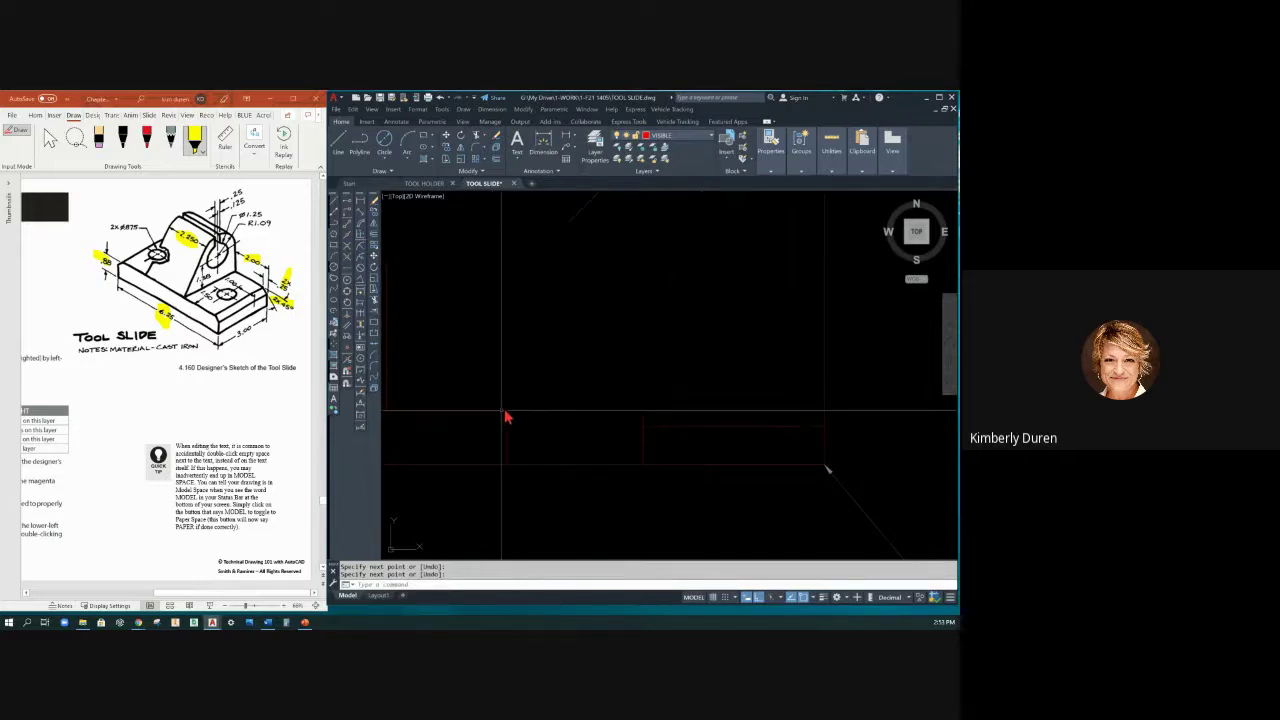
Highlight the base's lower front edge near the 3.00 dimension on the sketch.
{"action": "scroll", "coordinate": [528, 402], "scroll_direction": "down", "scroll_amount": 2}
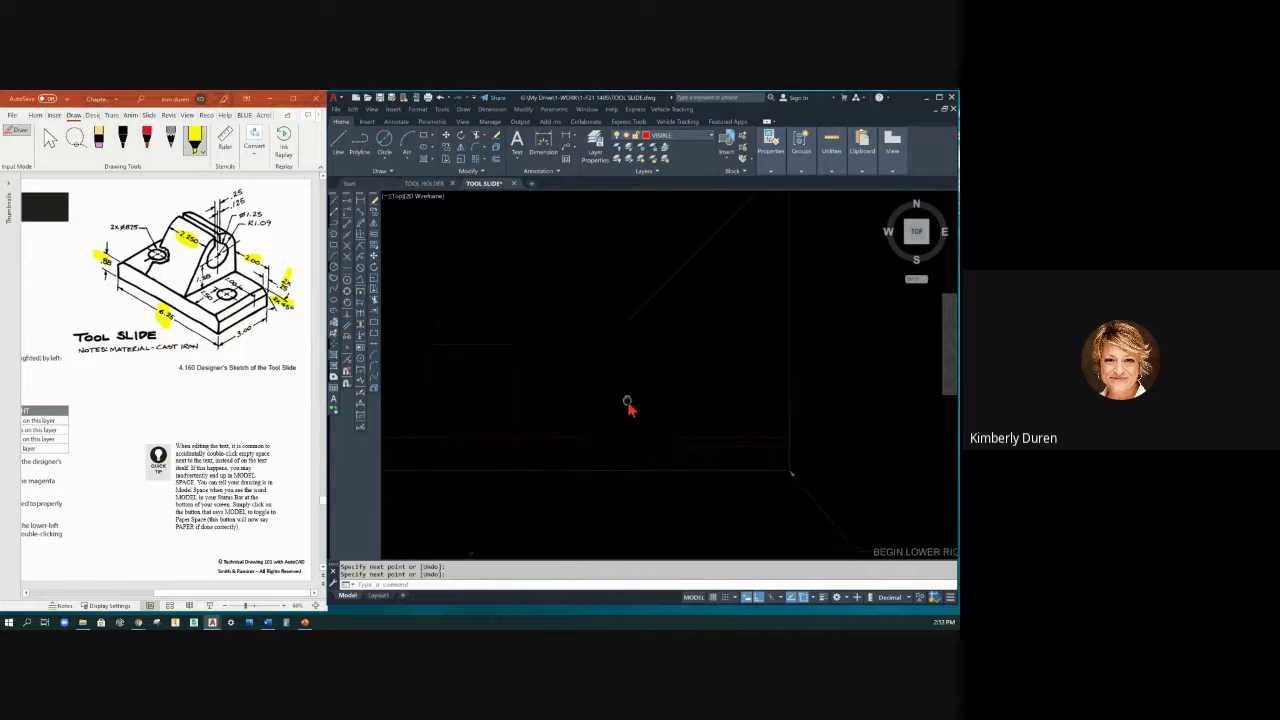
{"action": "scroll", "coordinate": [690, 425], "scroll_direction": "down", "scroll_amount": 2}
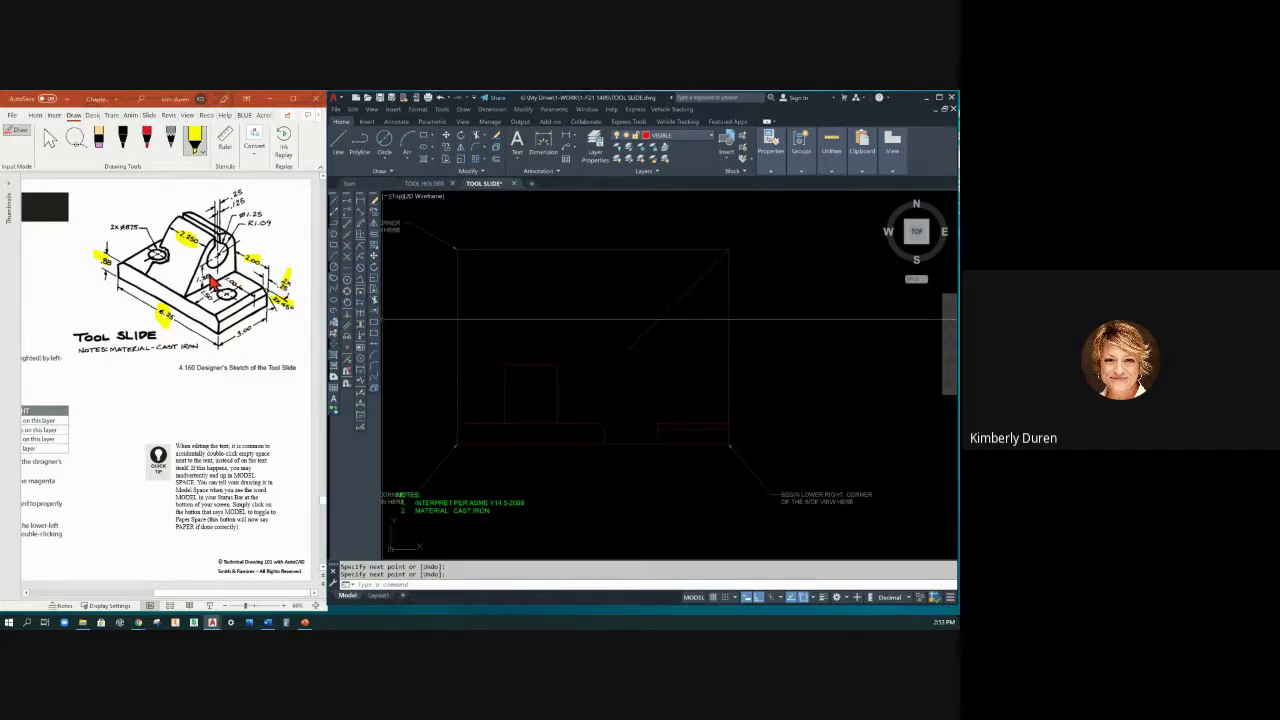
{"action": "left_click", "coordinate": [205, 288]}
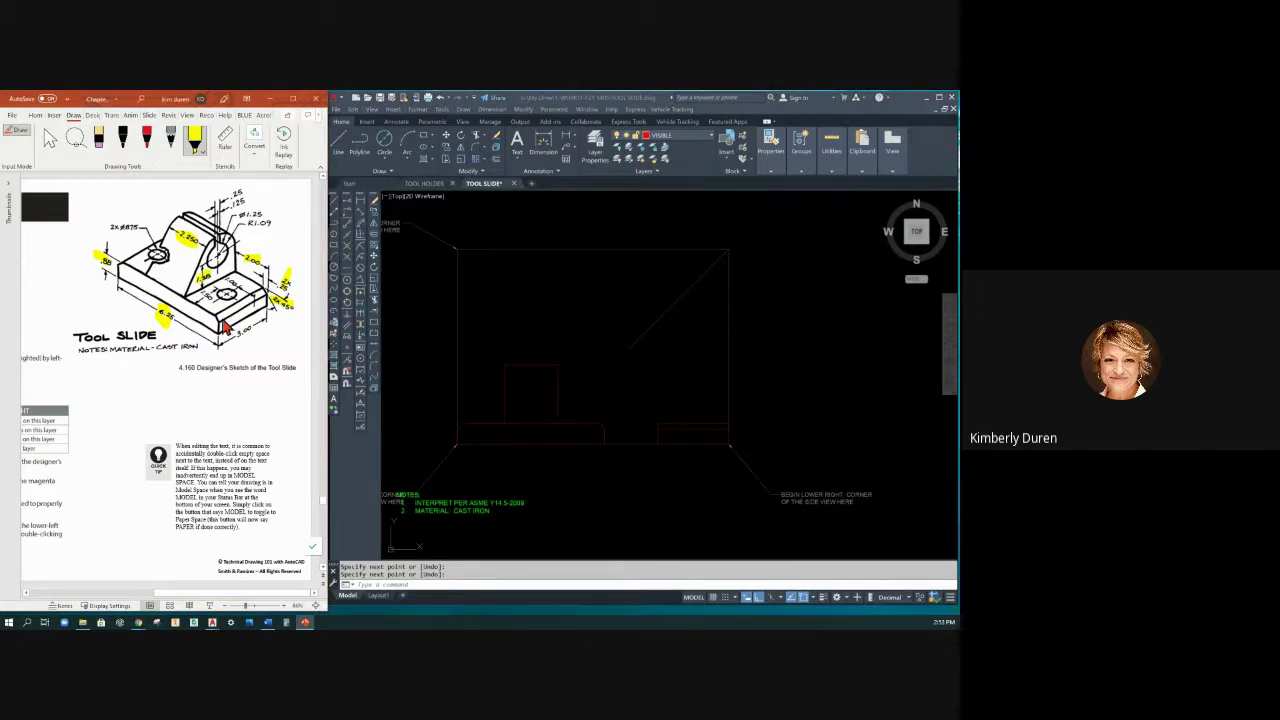
{"action": "left_click_drag", "start_coordinate": [225, 326], "coordinate": [267, 297]}
Draw a line from the outline's lower right corner 1.38 straight up with Ortho.
{"action": "left_click", "coordinate": [583, 317]}
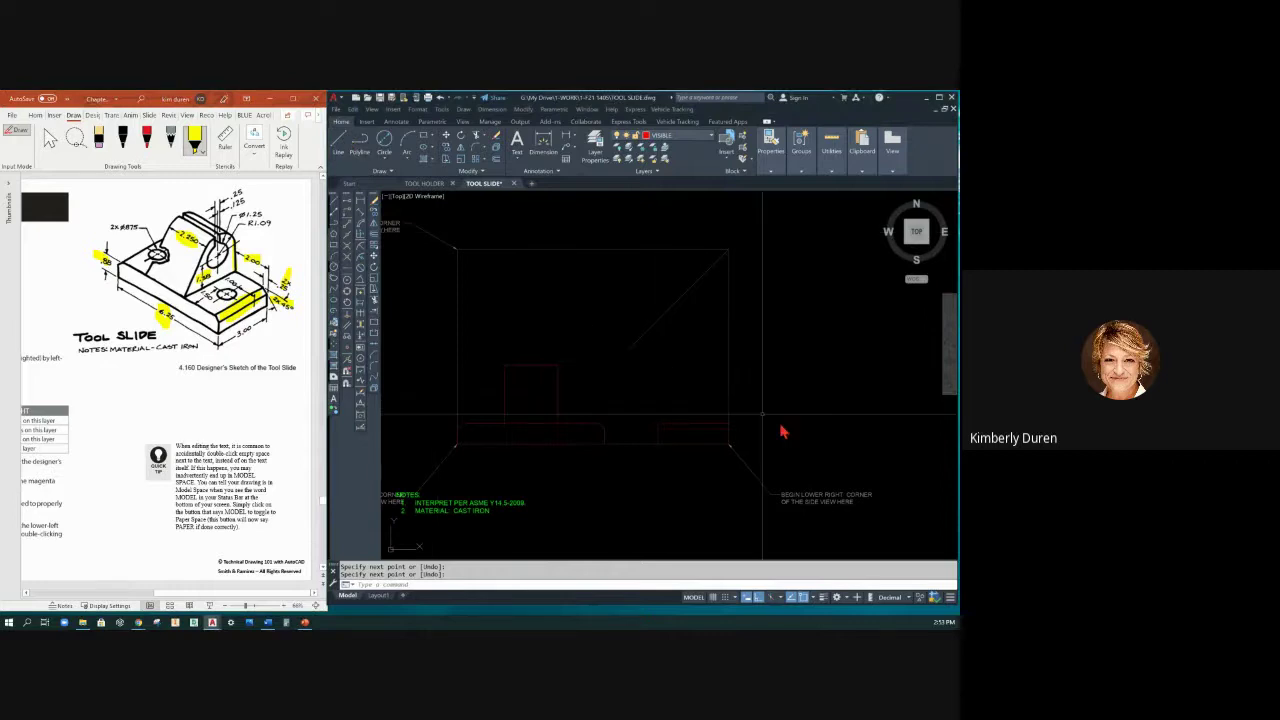
{"action": "left_click", "coordinate": [338, 145]}
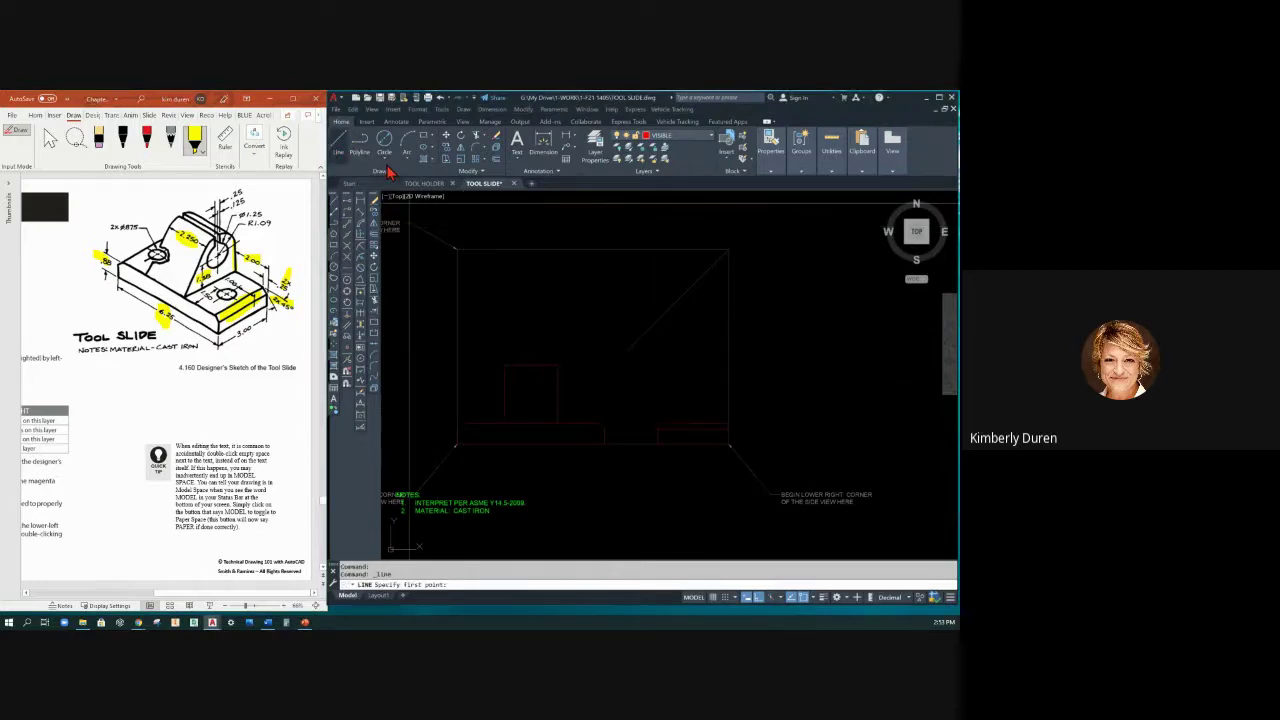
{"action": "left_click", "coordinate": [736, 433]}
{"action": "type", "text": "1"}
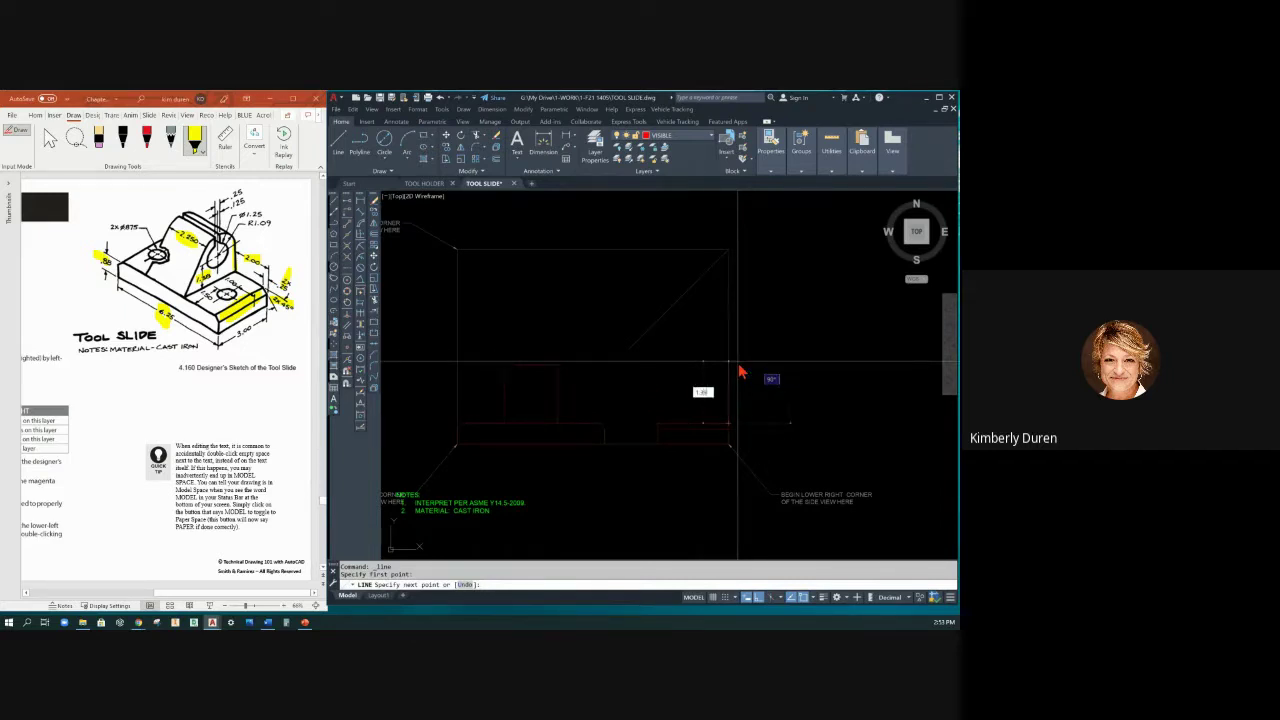
{"action": "type", "text": ".38"}
{"action": "key", "text": "Return"}
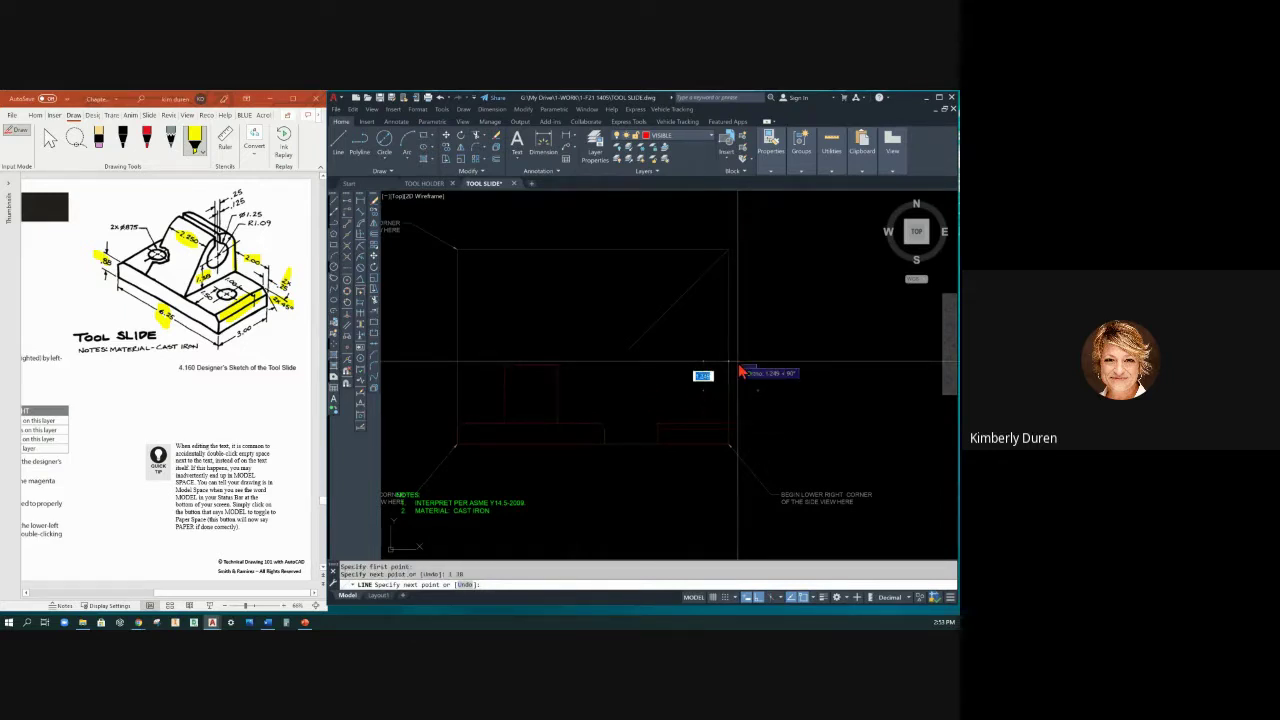
{"action": "key", "text": "Return"}
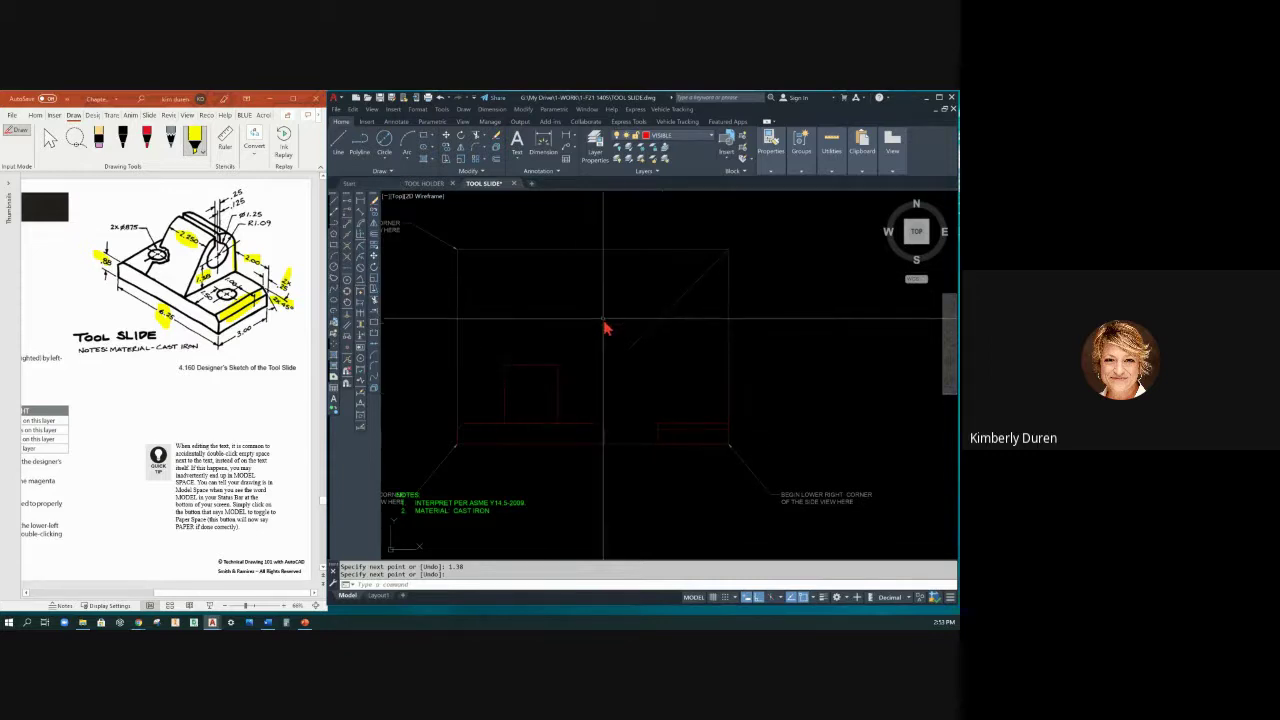
Draw a circle of radius 1.09 beside the drawing.
{"action": "type", "text": "c"}
{"action": "key", "text": "Return"}
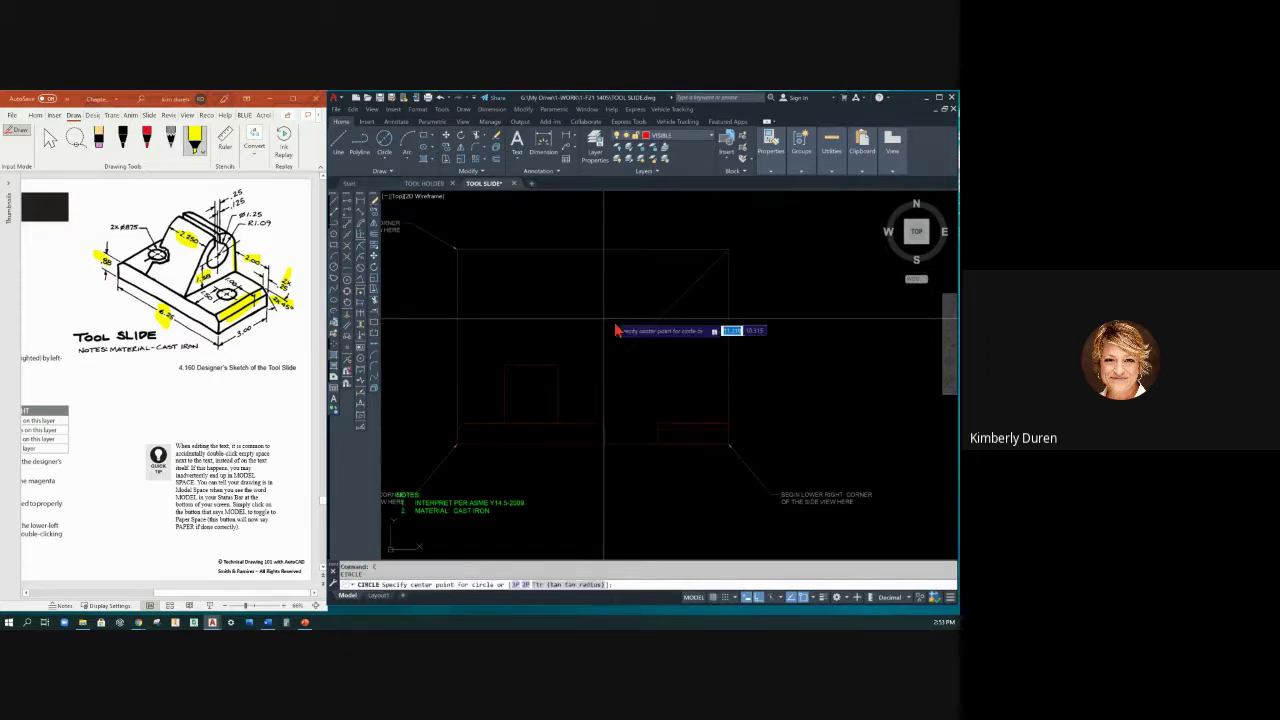
{"action": "left_click", "coordinate": [786, 363]}
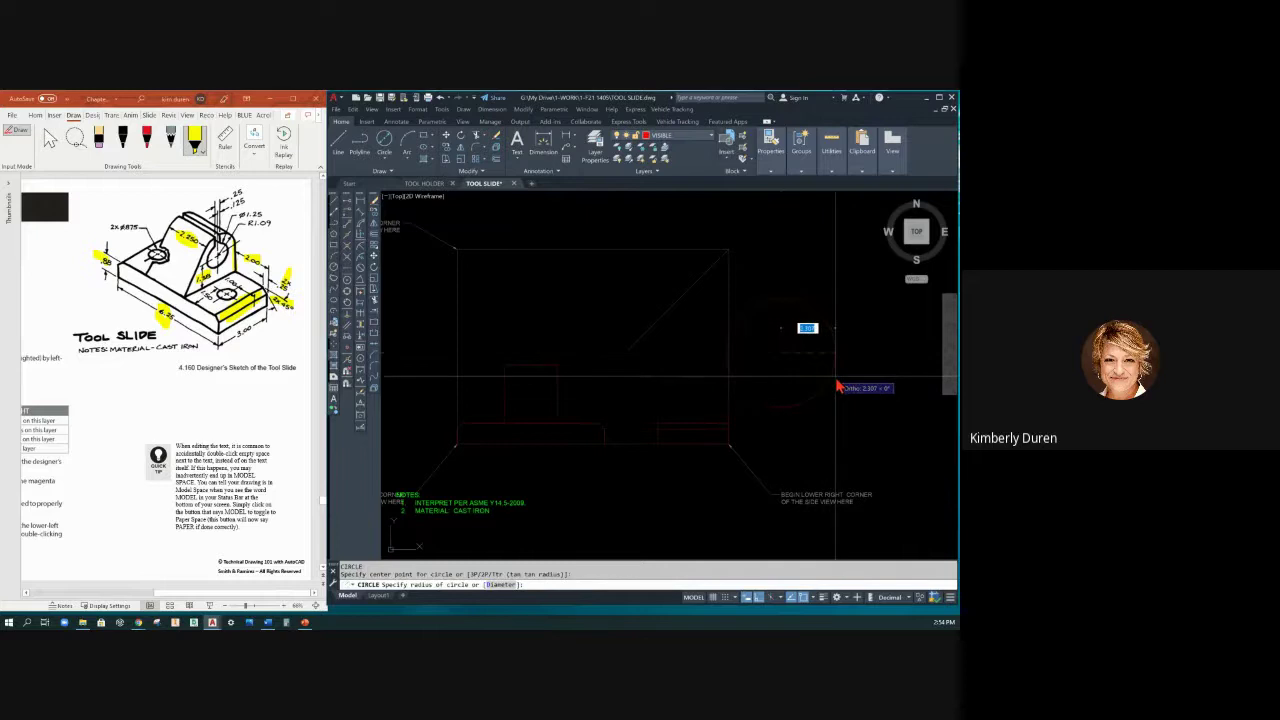
{"action": "type", "text": "1.09"}
{"action": "key", "text": "Return"}
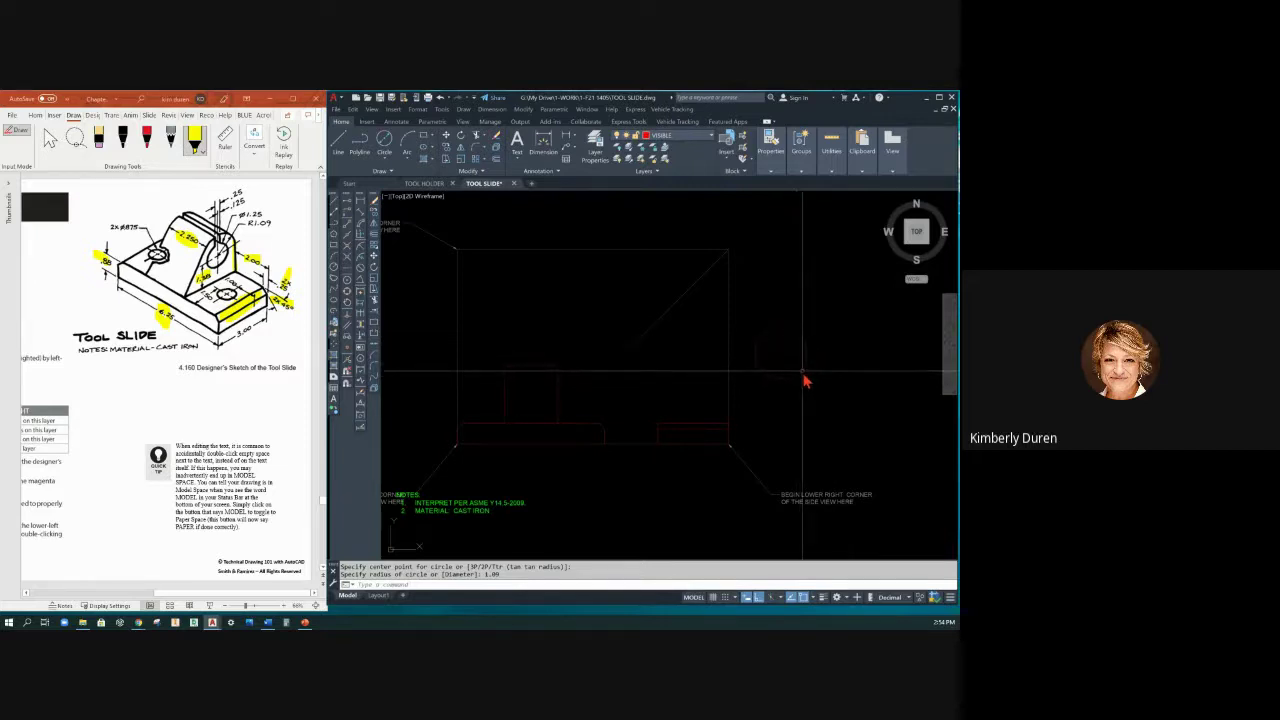
{"action": "left_click", "coordinate": [800, 373]}
{"action": "left_click", "coordinate": [806, 353]}
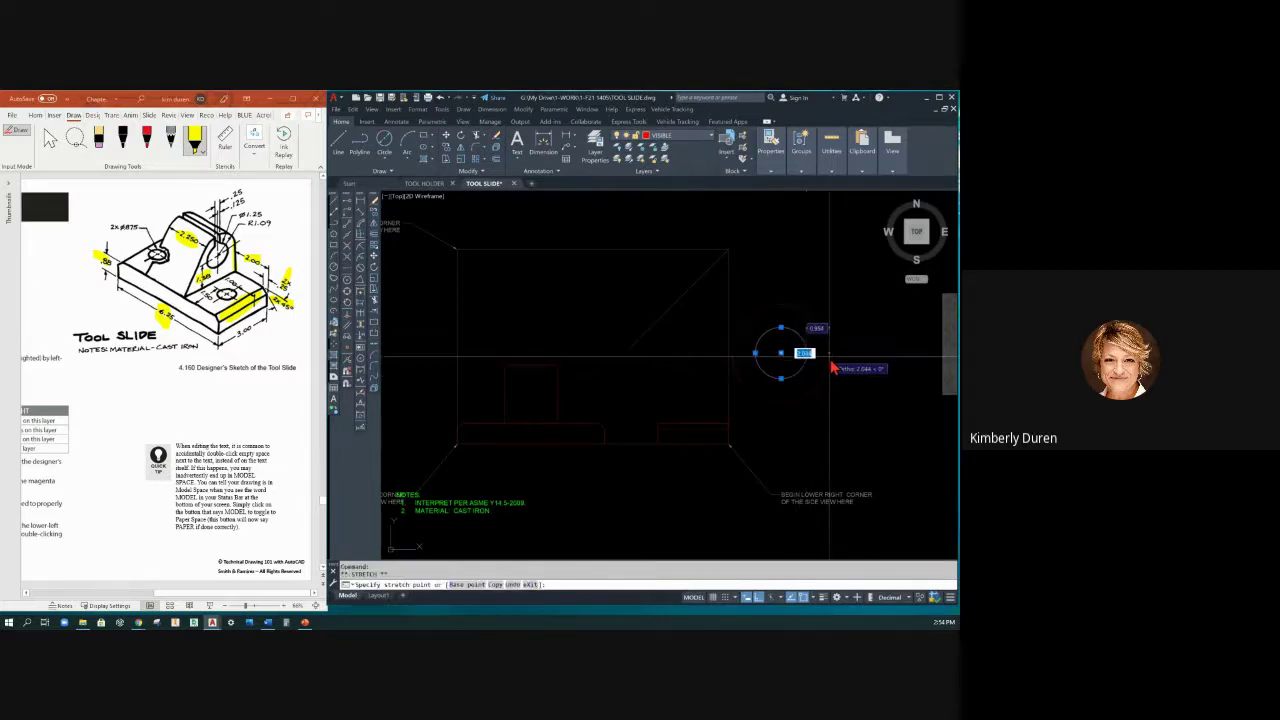
{"action": "key", "text": "Escape"}
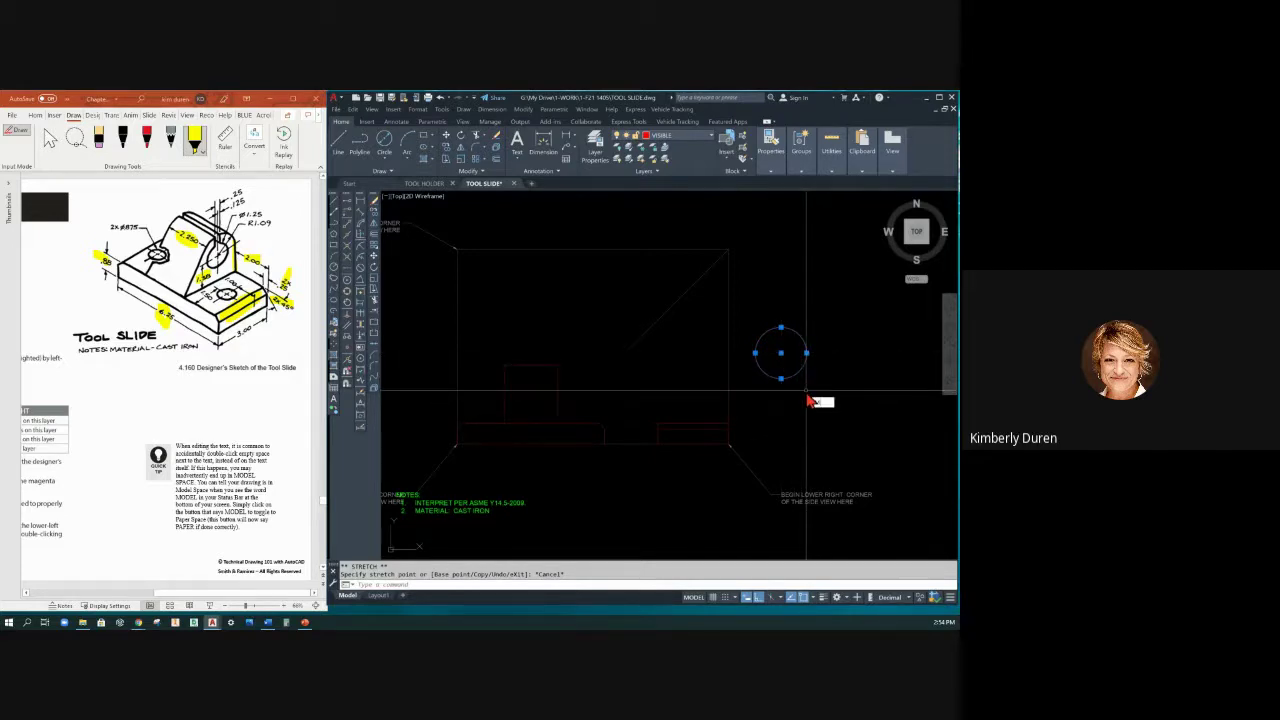
Move the circle into its position within the side view outline.
{"action": "type", "text": "m"}
{"action": "key", "text": "Return"}
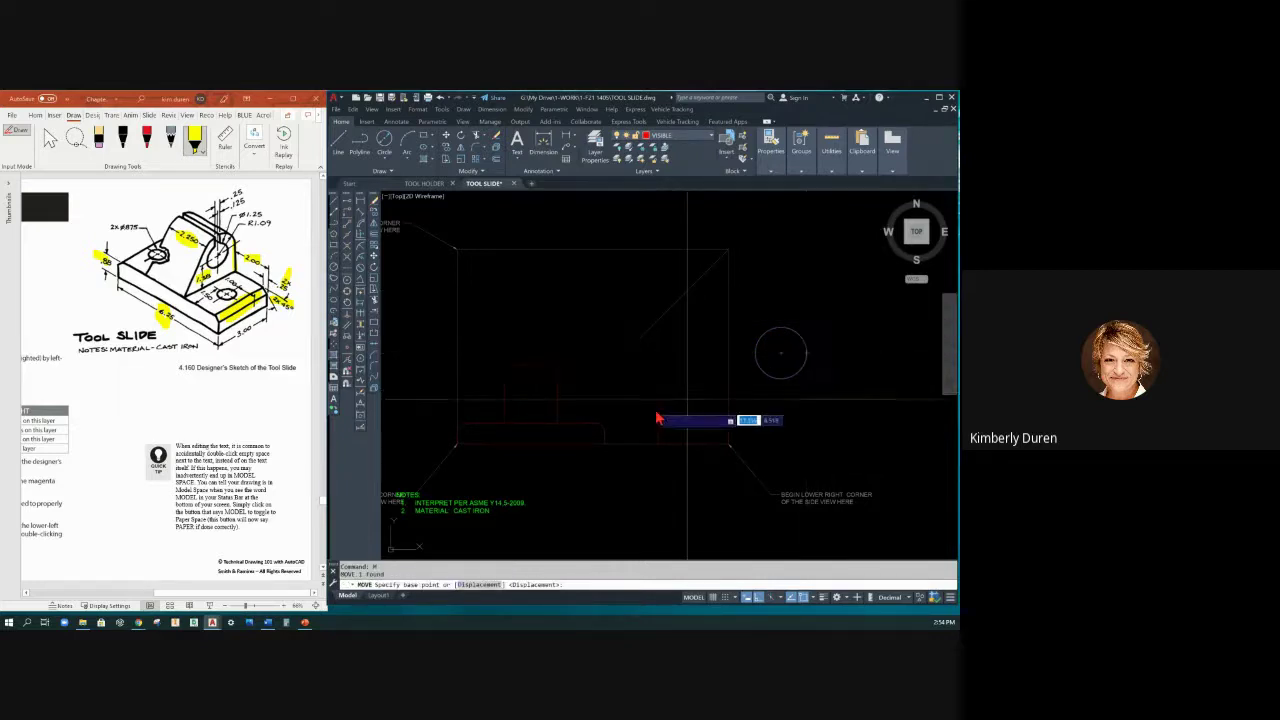
{"action": "left_click", "coordinate": [728, 390]}
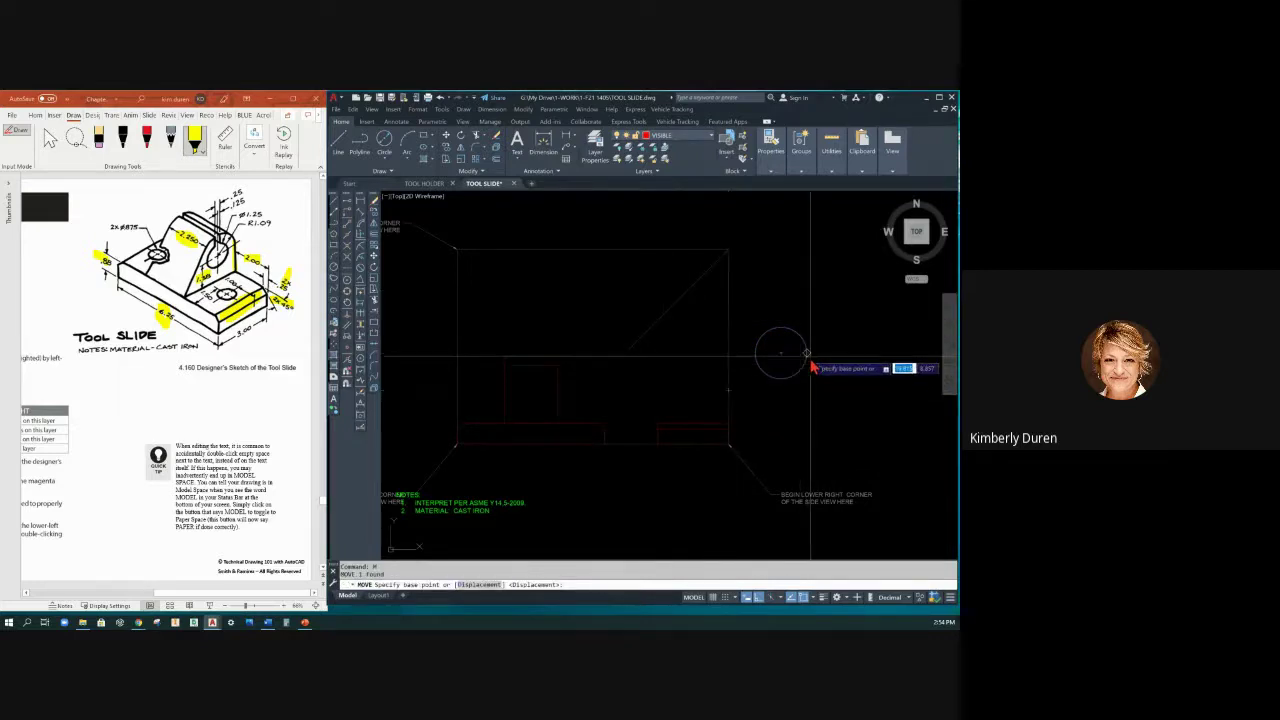
{"action": "left_click", "coordinate": [730, 392]}
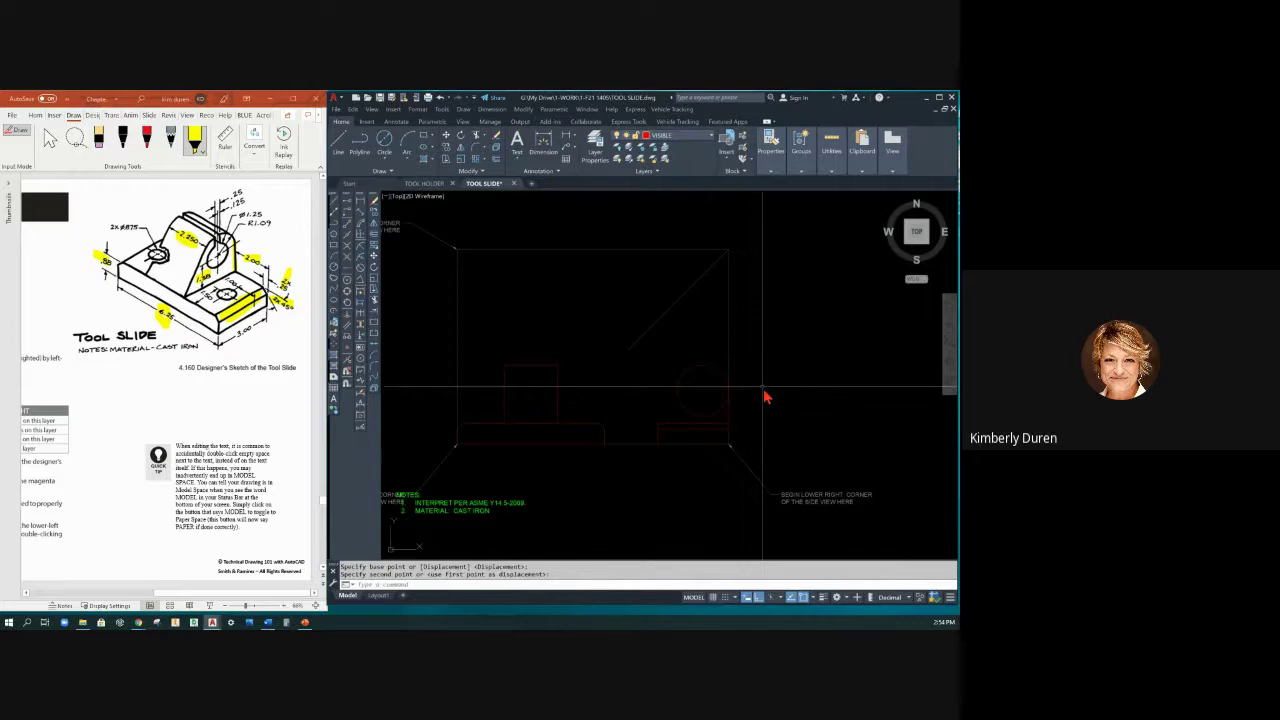
{"action": "key", "text": "Escape"}
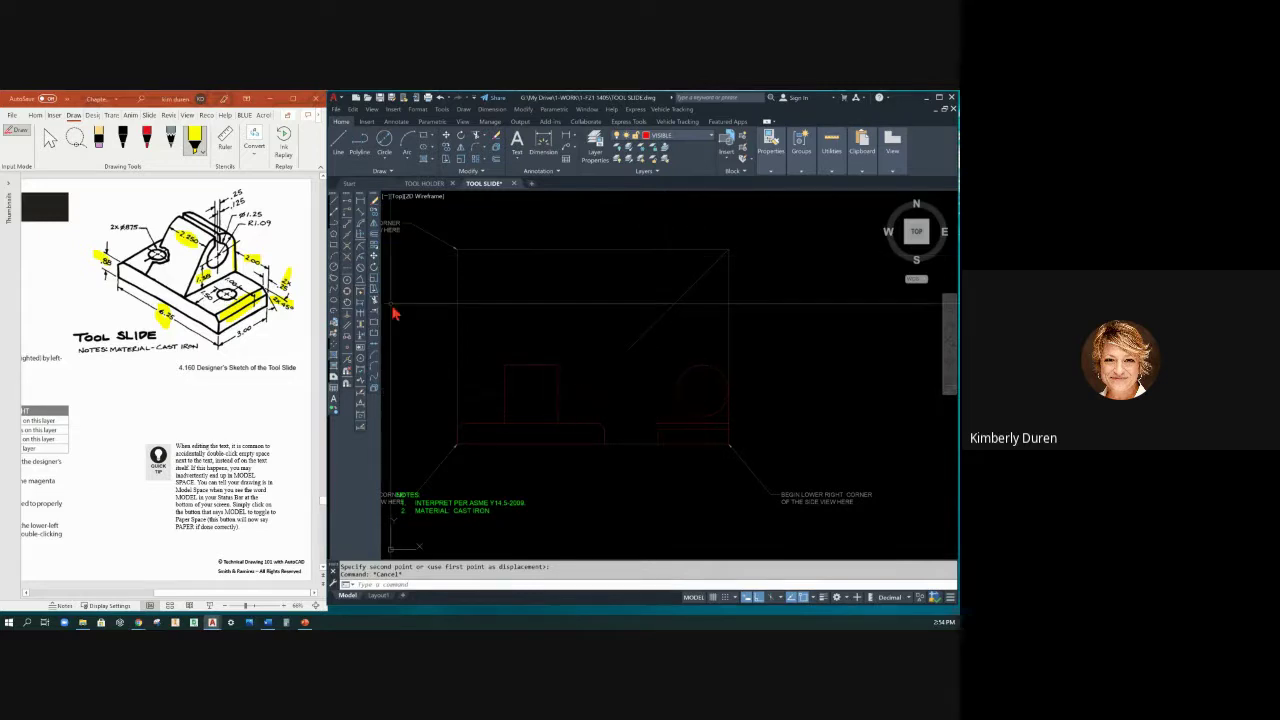
Trim off the circle's lower part, leaving the rounded arc, and highlight R1.09 on the sketch.
{"action": "left_click", "coordinate": [338, 142]}
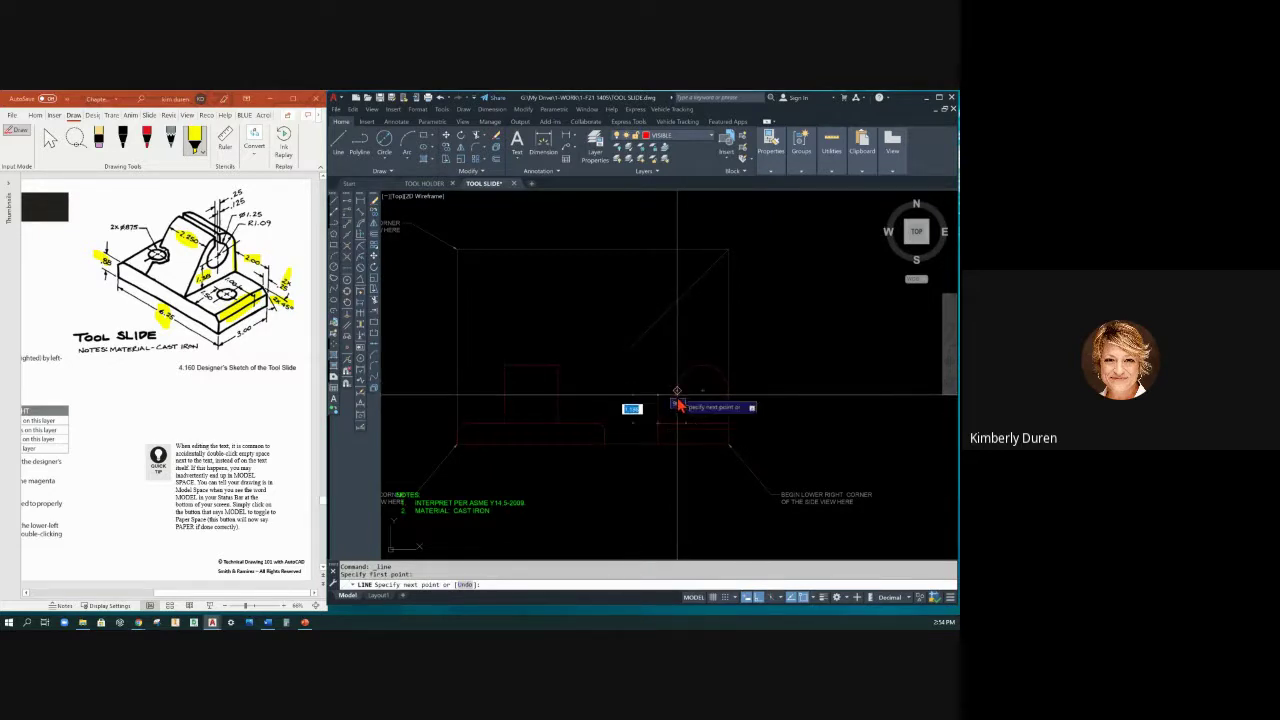
{"action": "key", "text": "F8"}
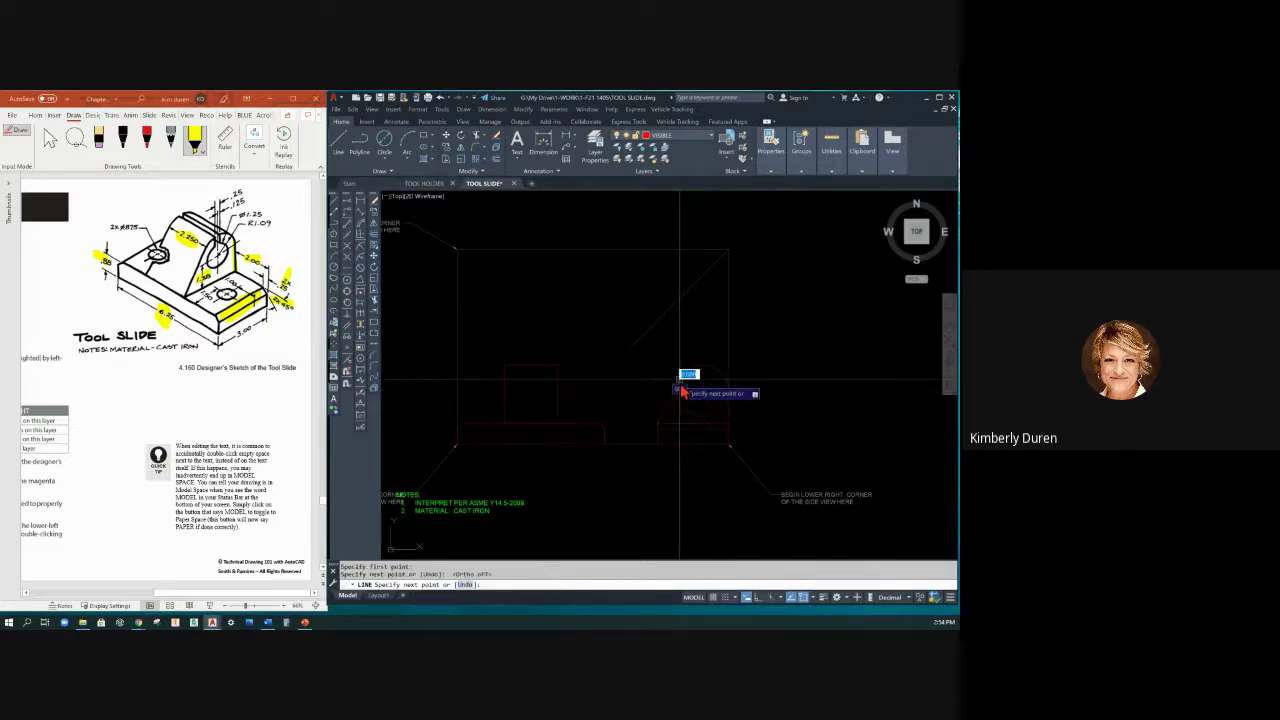
{"action": "key", "text": "Return"}
{"action": "scroll", "coordinate": [700, 422], "scroll_direction": "up", "scroll_amount": 3}
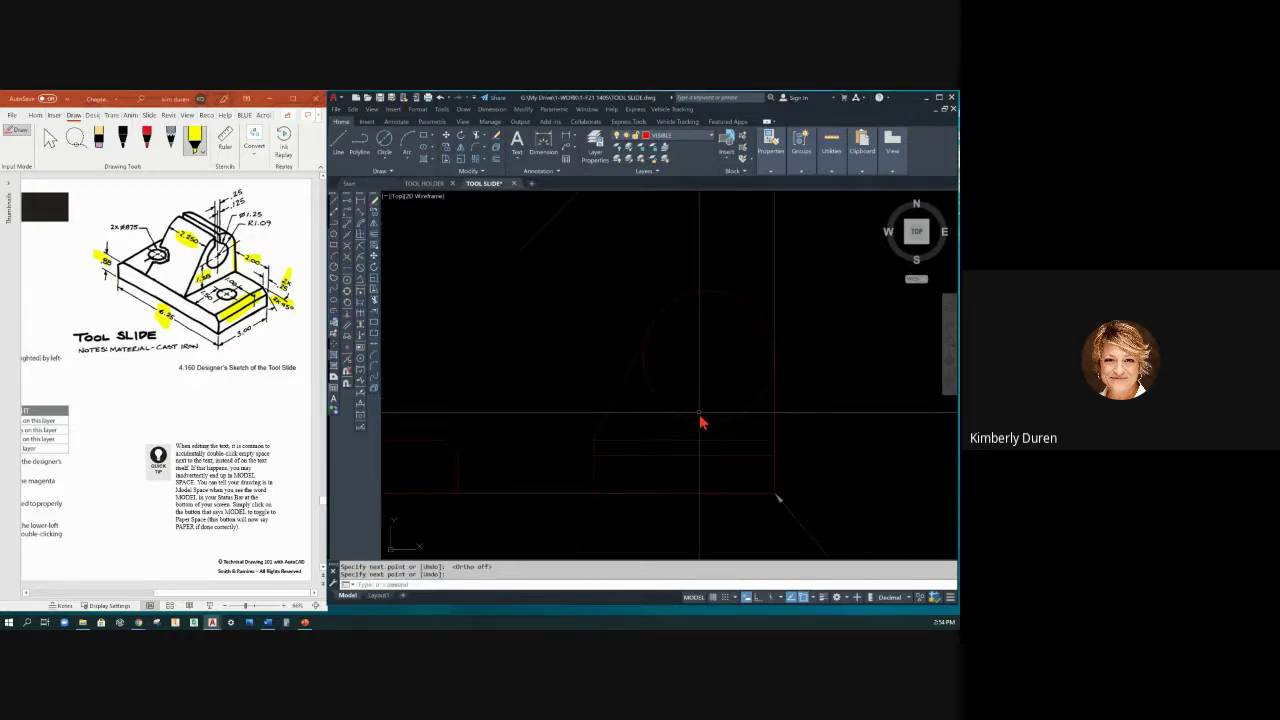
{"action": "key", "text": "Return"}
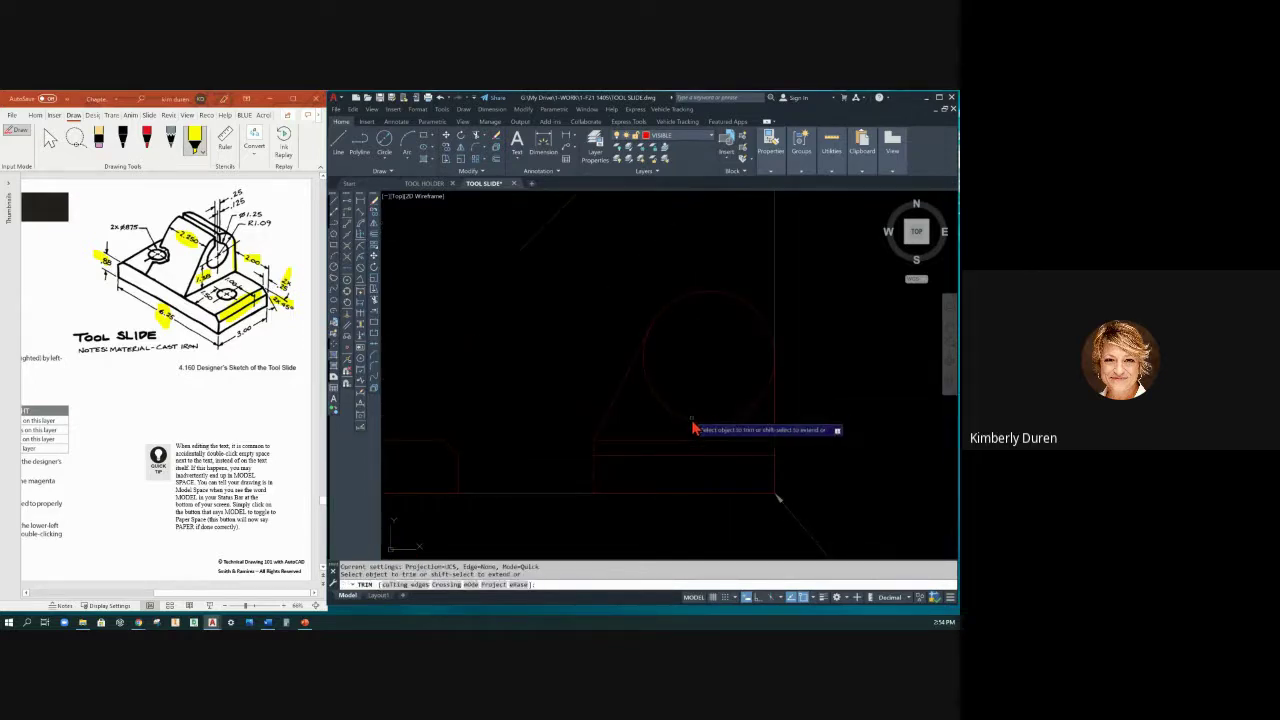
{"action": "left_click", "coordinate": [690, 424]}
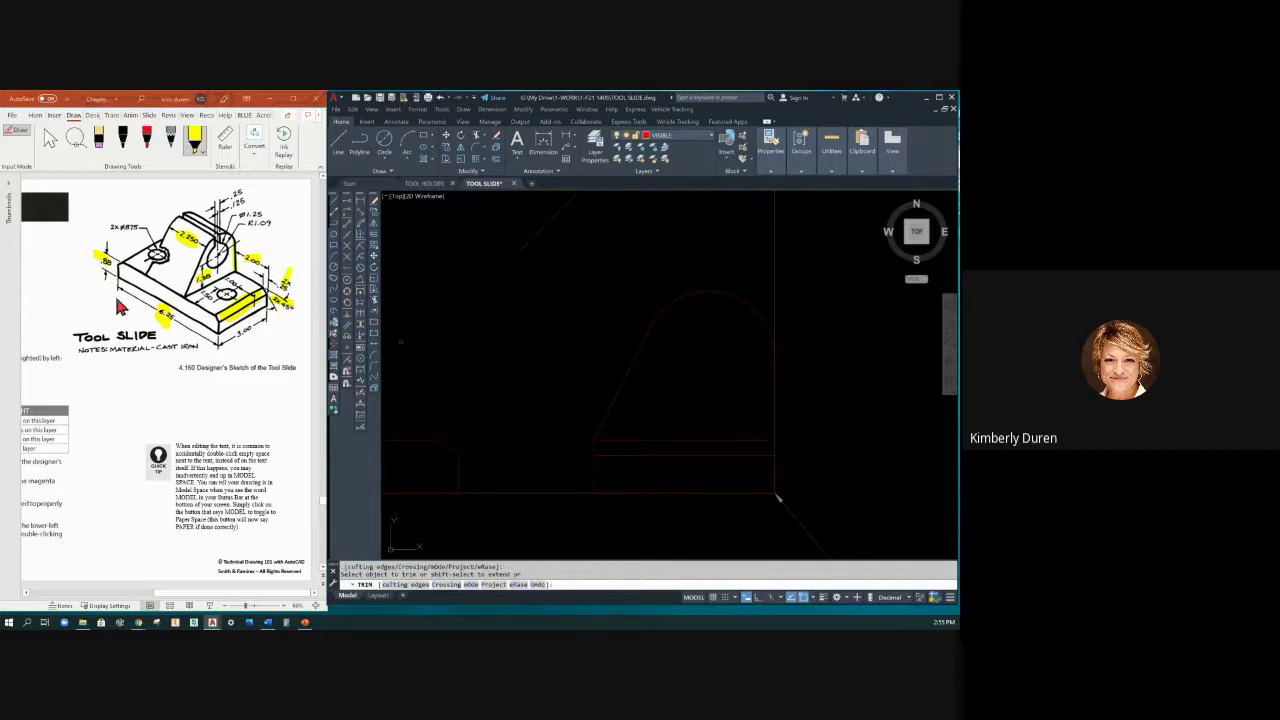
{"action": "key", "text": "Escape"}
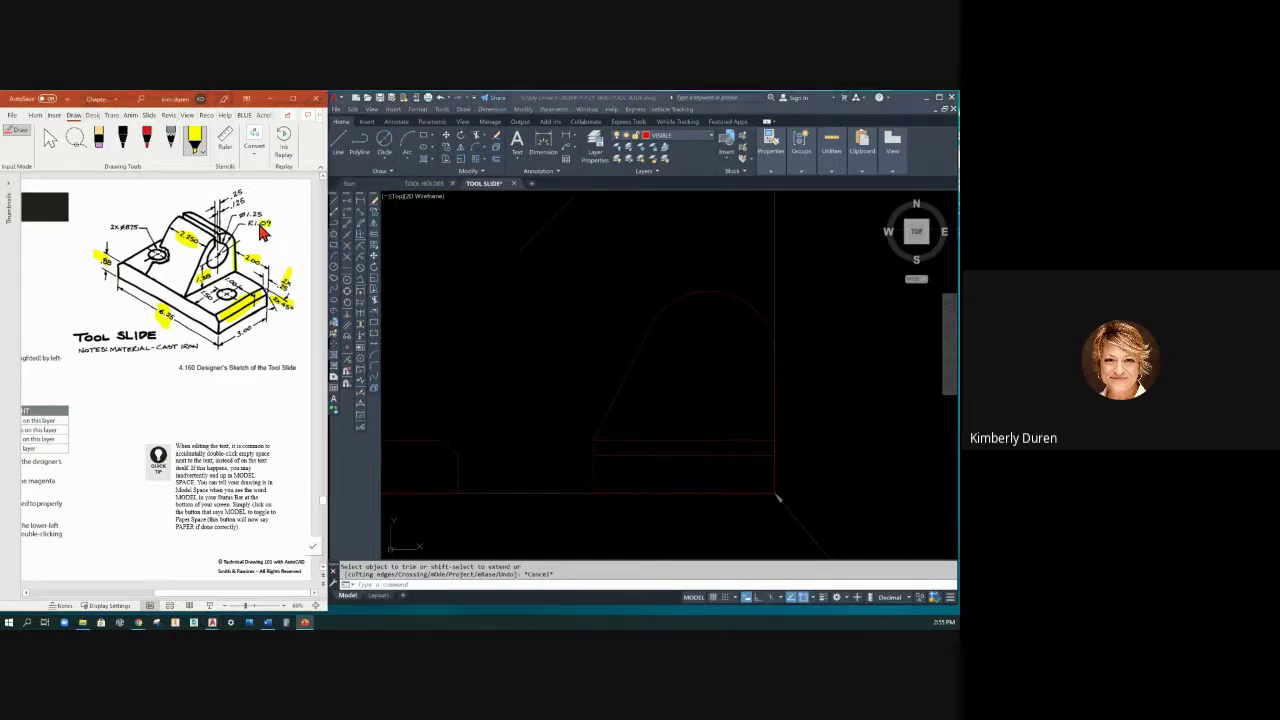
{"action": "left_click_drag", "start_coordinate": [270, 222], "coordinate": [248, 223]}
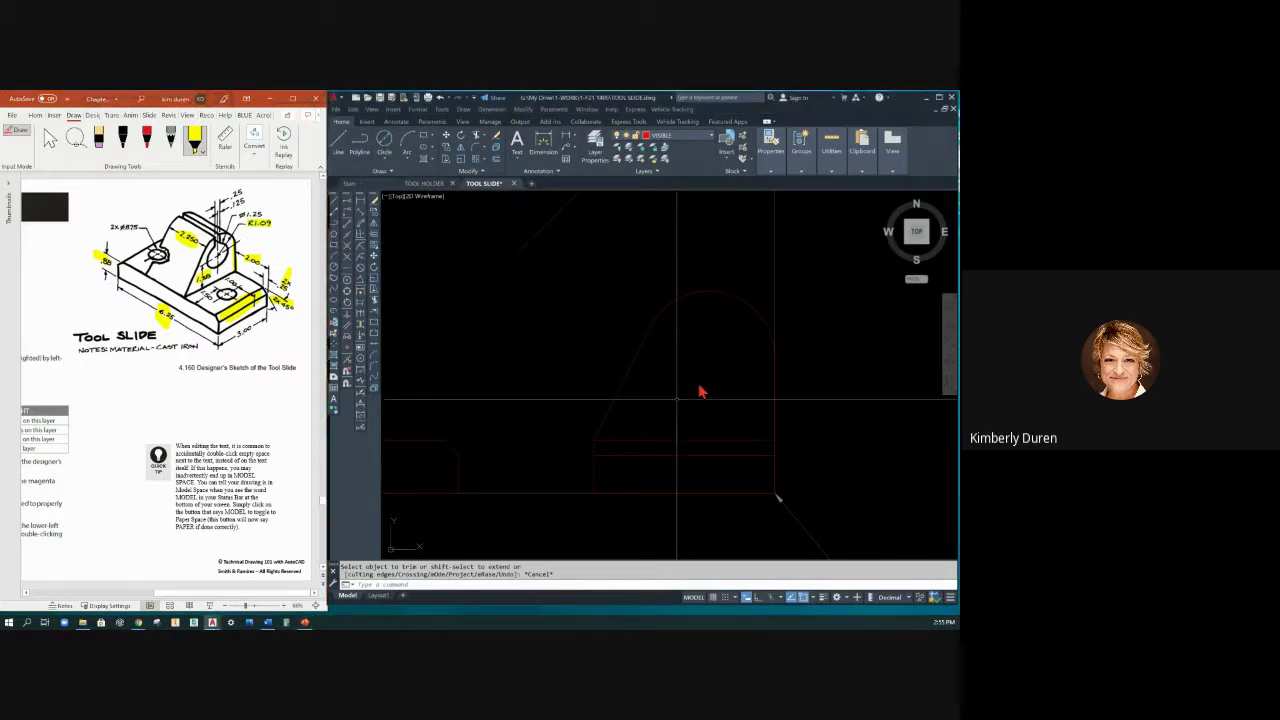
Draw a 1.25-diameter circle centred on the top arc's centre and mark ⌀1.25 on the sketch.
{"action": "left_click", "coordinate": [384, 141]}
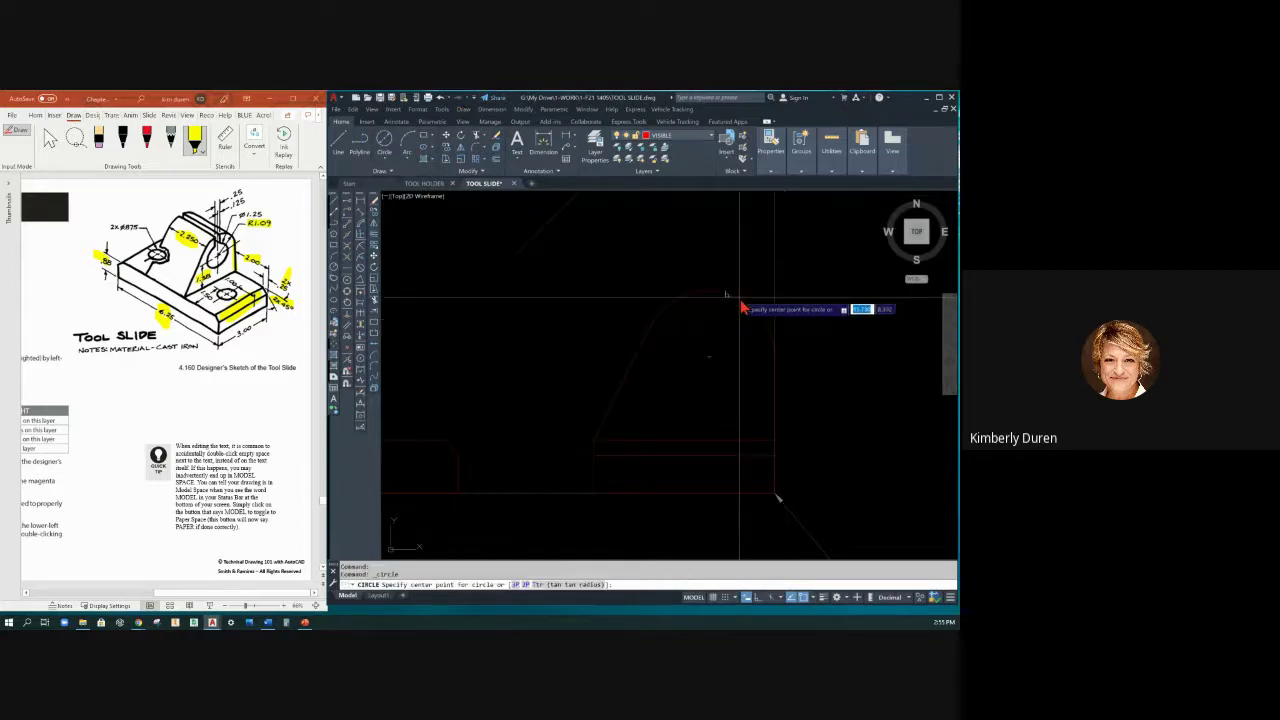
{"action": "left_click", "coordinate": [710, 367]}
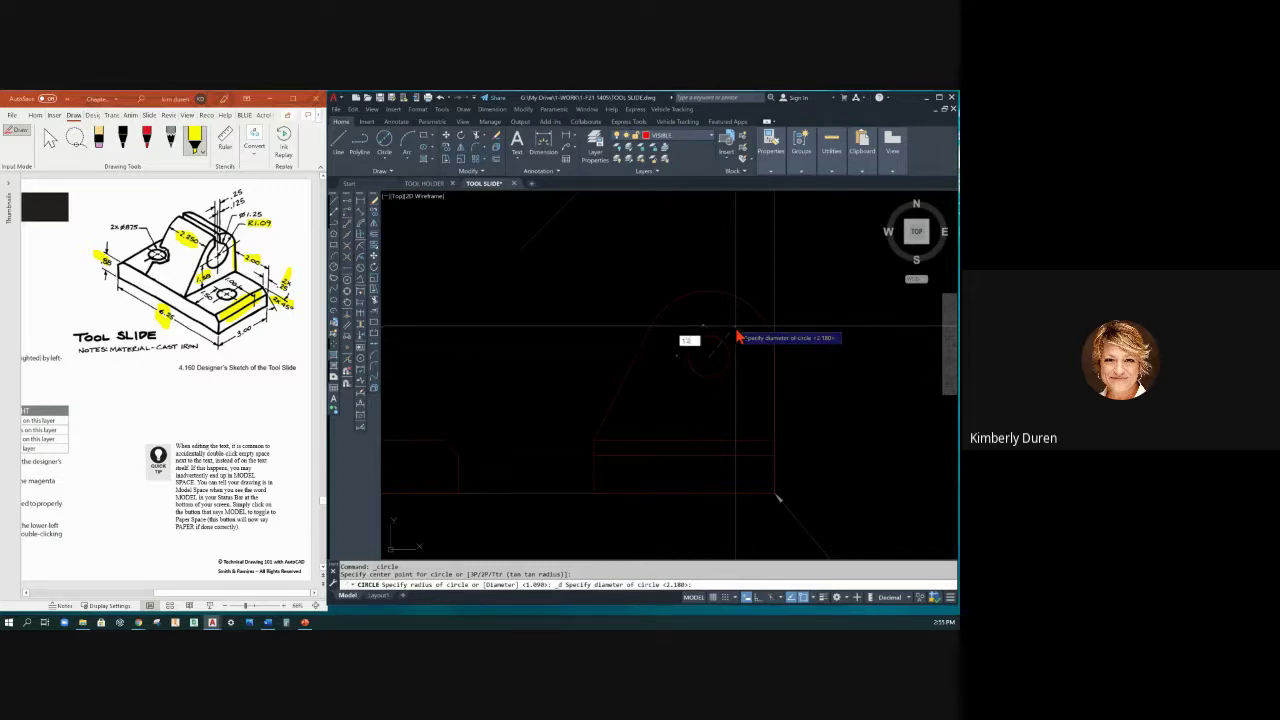
{"action": "type", "text": "1.25"}
{"action": "key", "text": "Return"}
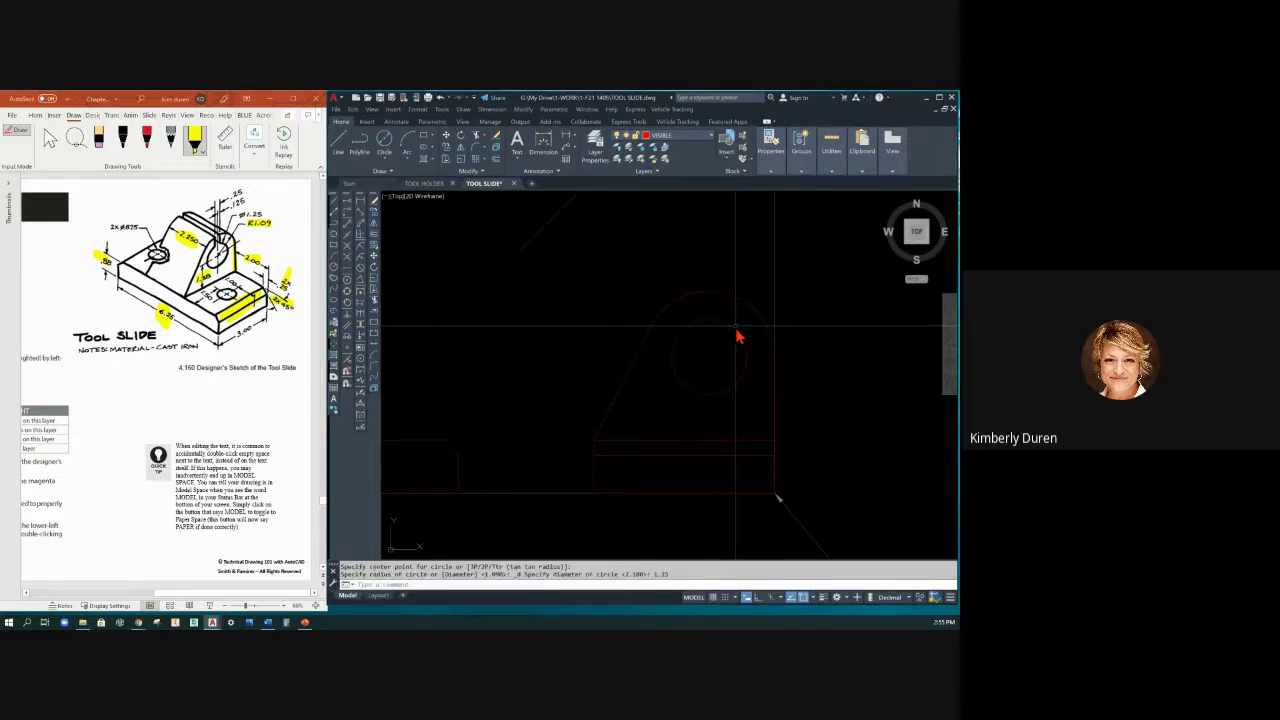
{"action": "left_click", "coordinate": [260, 222]}
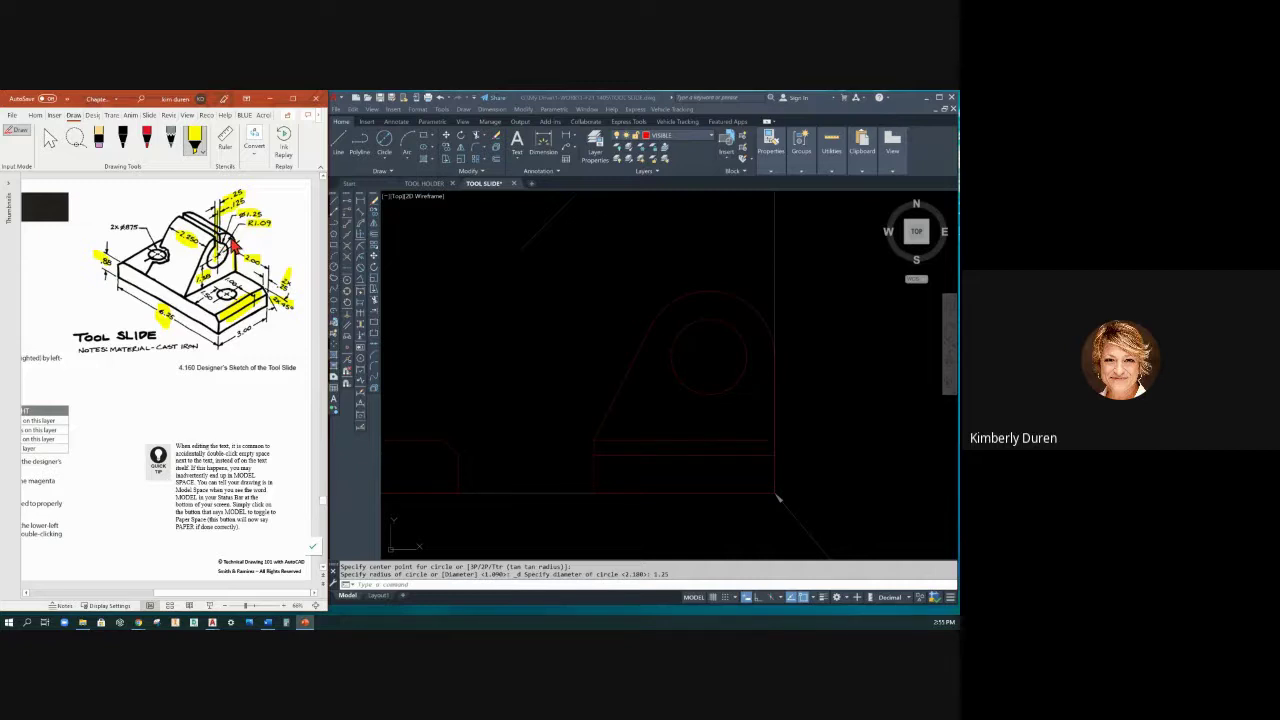
Draw an Ortho vertical line from the hole's centre up past the top arc.
{"action": "left_click", "coordinate": [340, 142]}
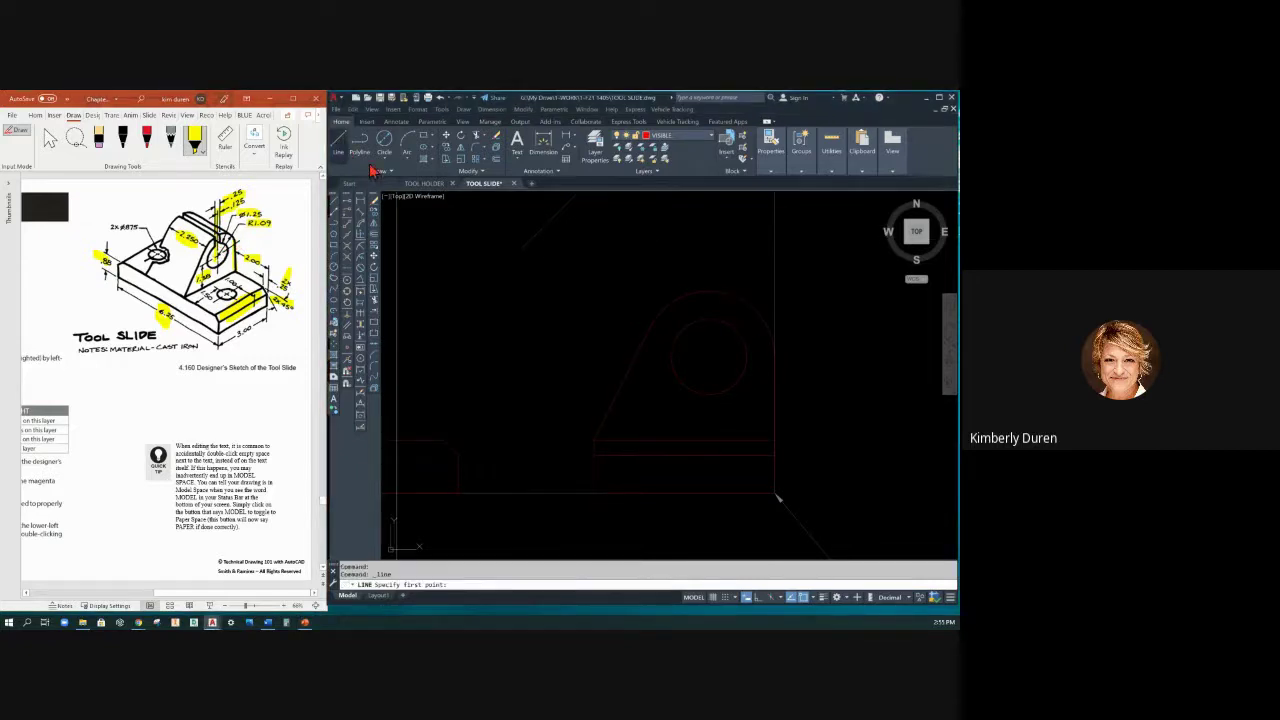
{"action": "left_click", "coordinate": [711, 366]}
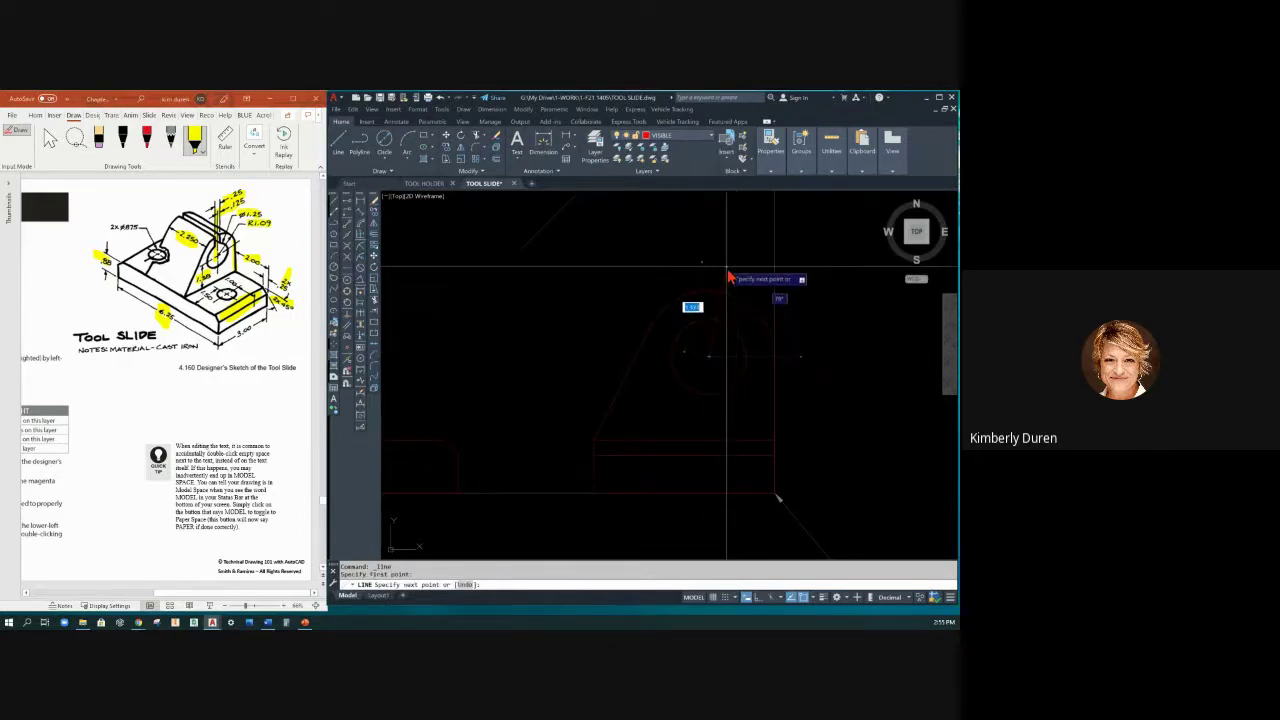
{"action": "key", "text": "F8"}
{"action": "key", "text": "Return"}
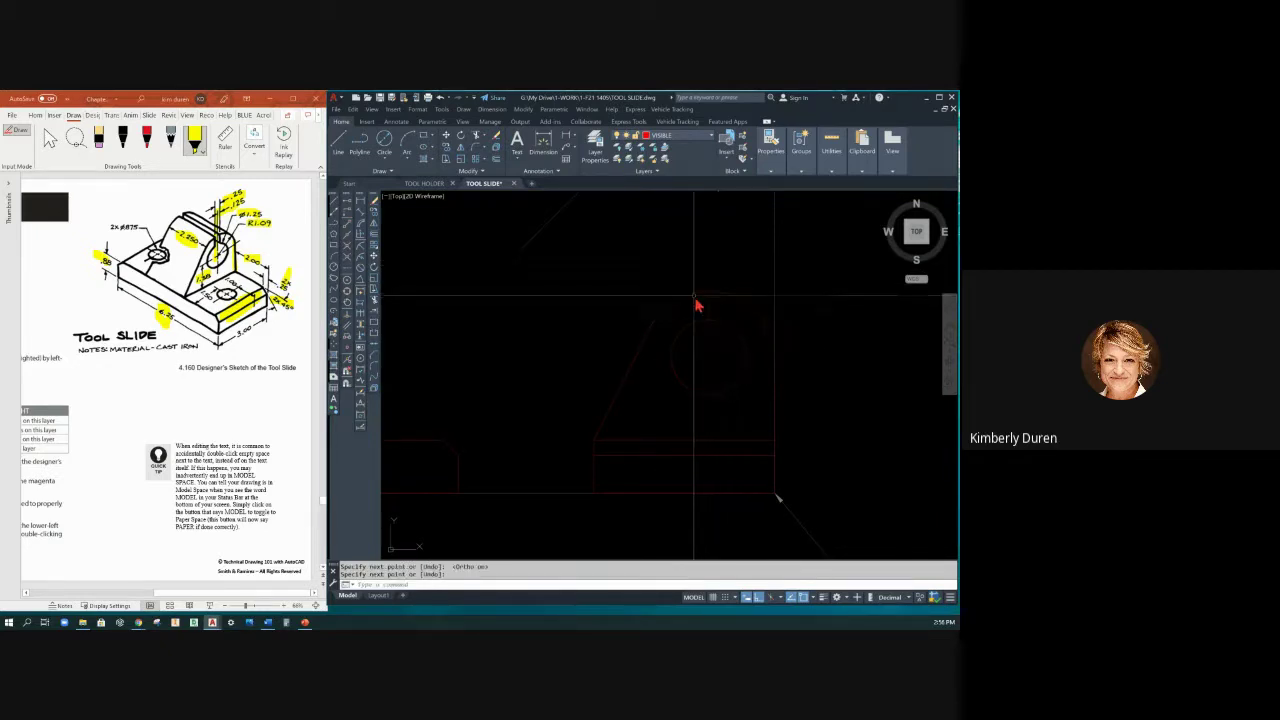
{"action": "left_click", "coordinate": [716, 297]}
Offset the vertical centre line by 0.125 and erase the original centre line.
{"action": "key", "text": "Delete"}
{"action": "type", "text": "o"}
{"action": "key", "text": "Return"}
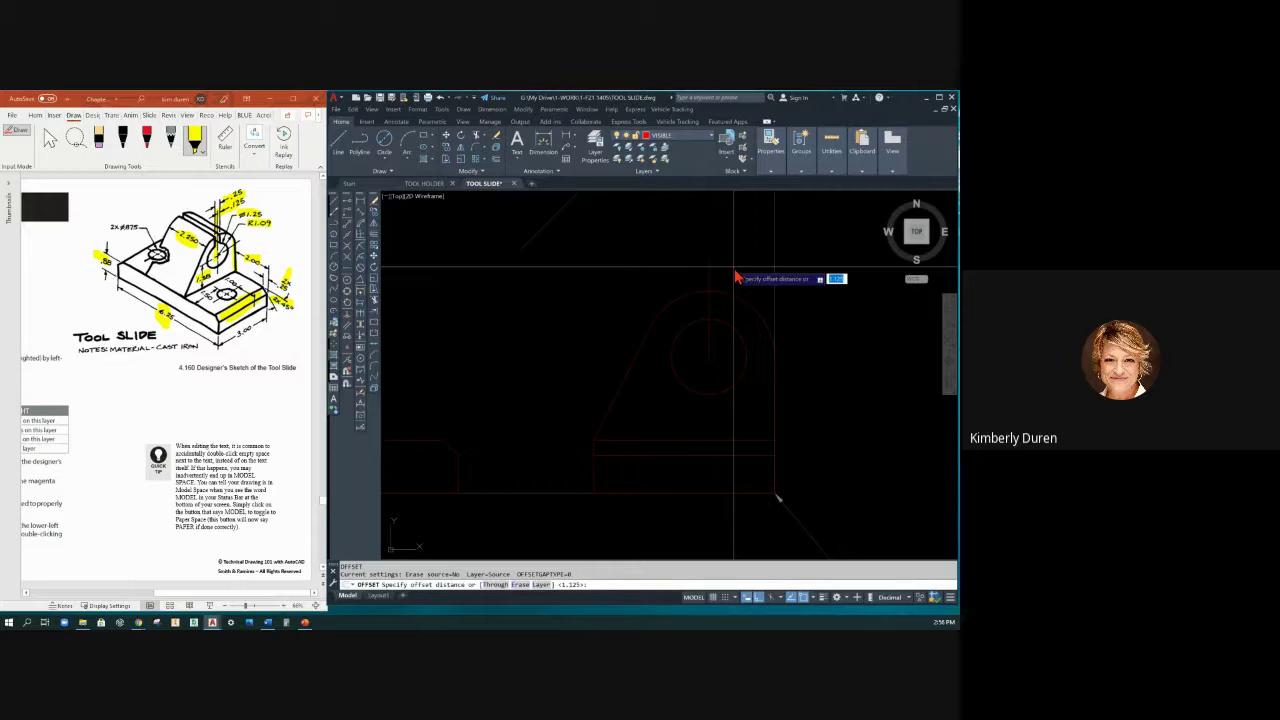
{"action": "type", "text": "2"}
{"action": "key", "text": "Return"}
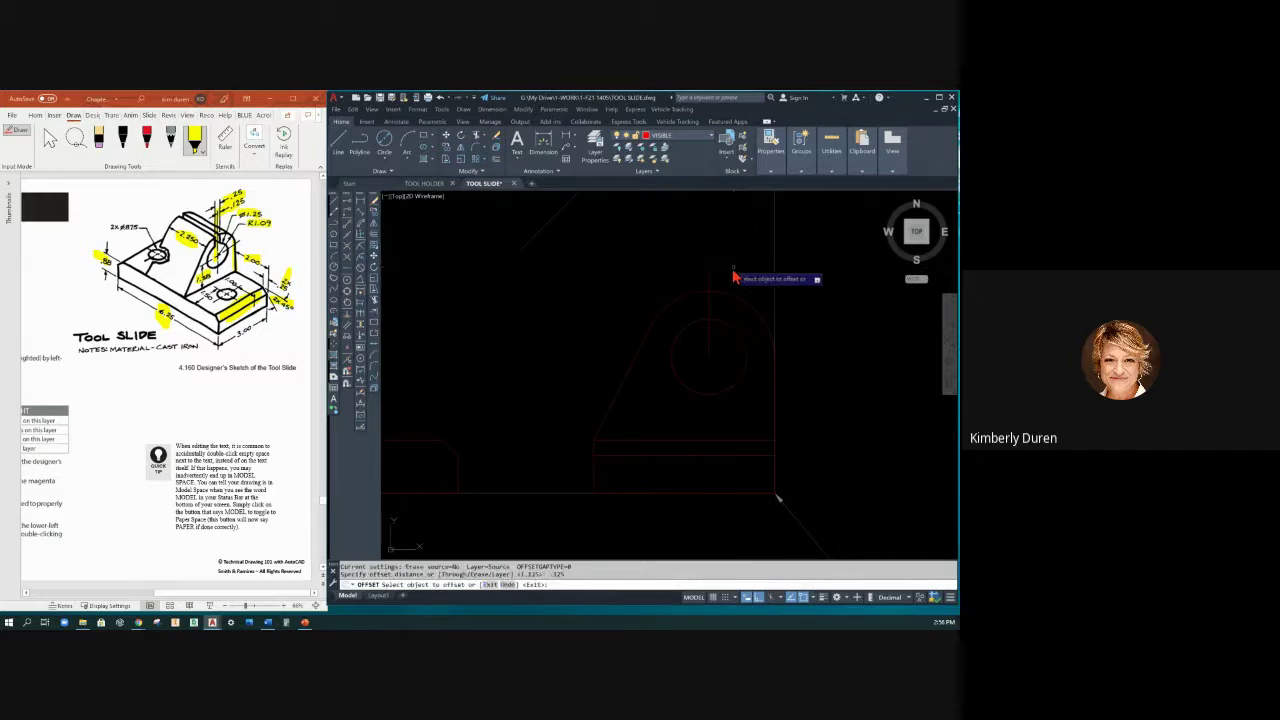
{"action": "left_click", "coordinate": [710, 283]}
{"action": "left_click", "coordinate": [712, 284]}
{"action": "key", "text": "Escape"}
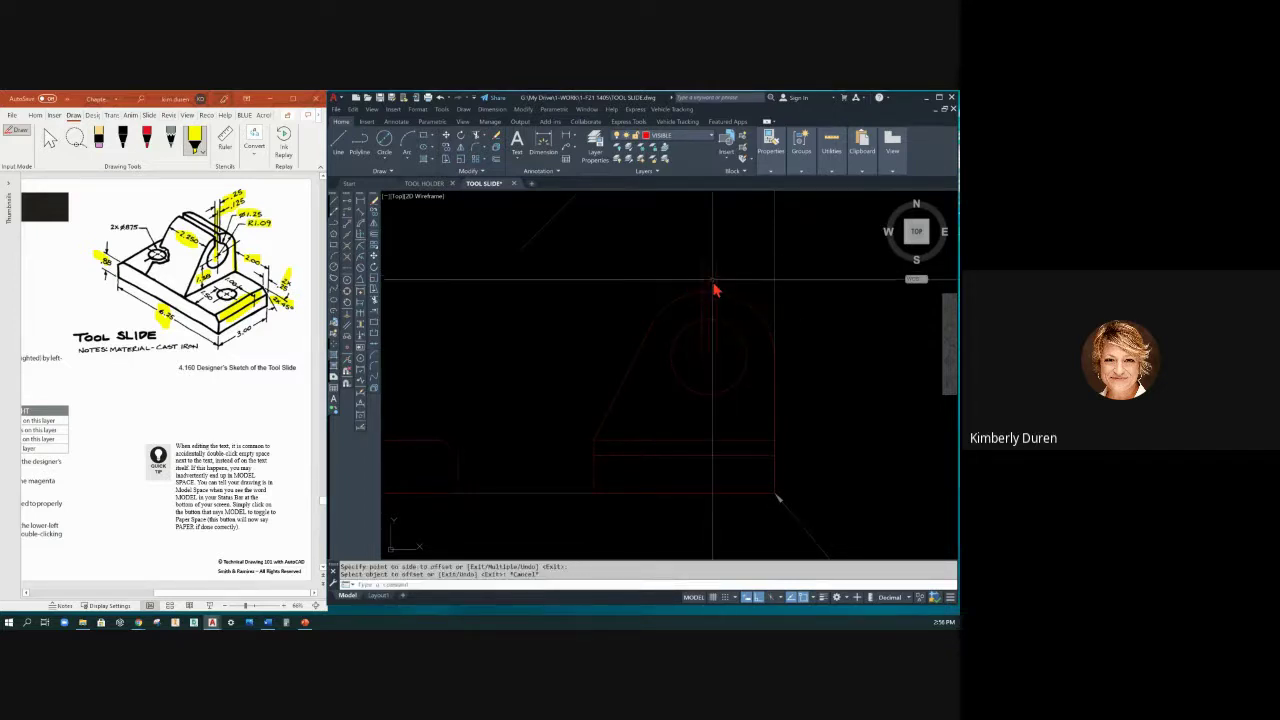
{"action": "left_click", "coordinate": [710, 287]}
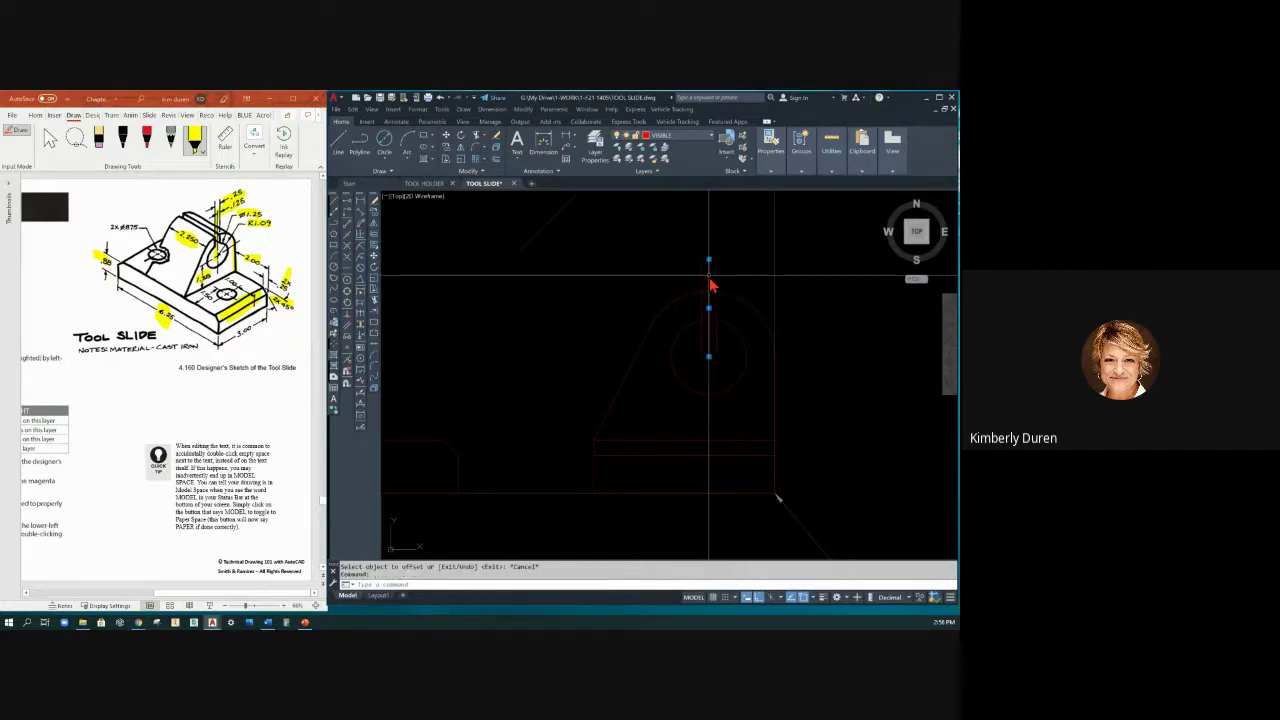
{"action": "key", "text": "Delete"}
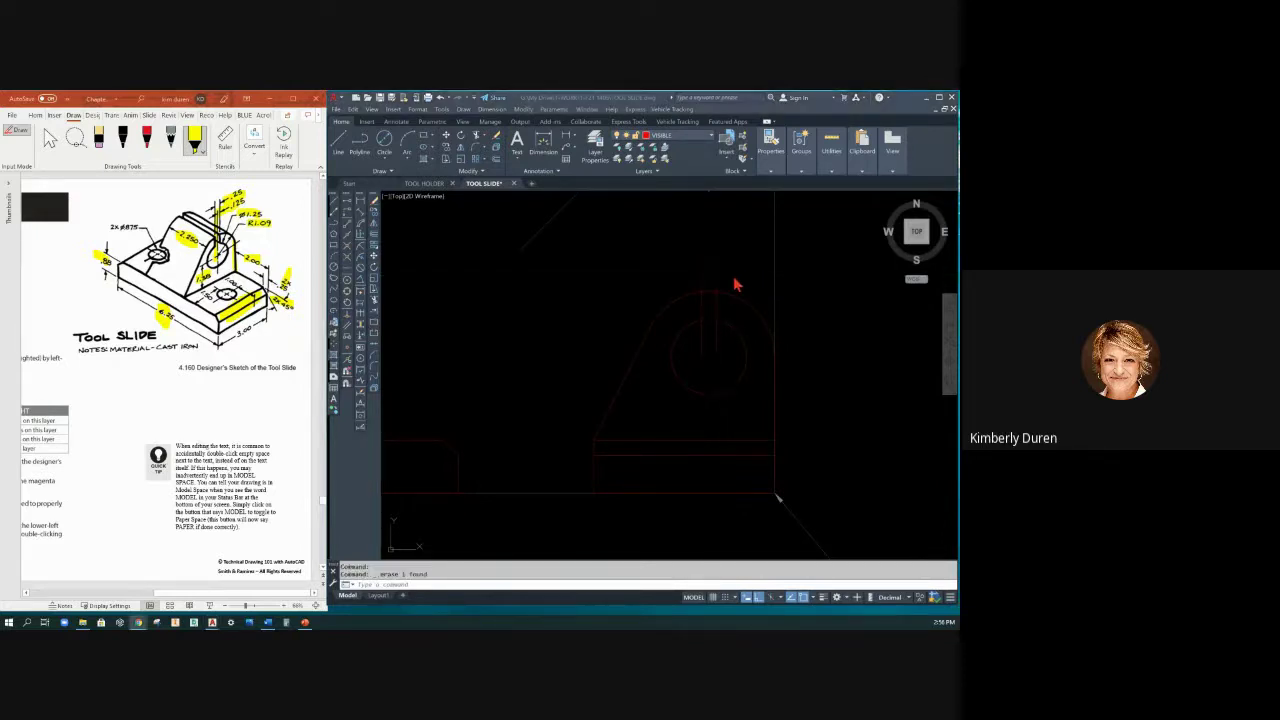
Fence-trim the excess offset lines so the slot runs from the arc top into the hole.
{"action": "left_click", "coordinate": [733, 287]}
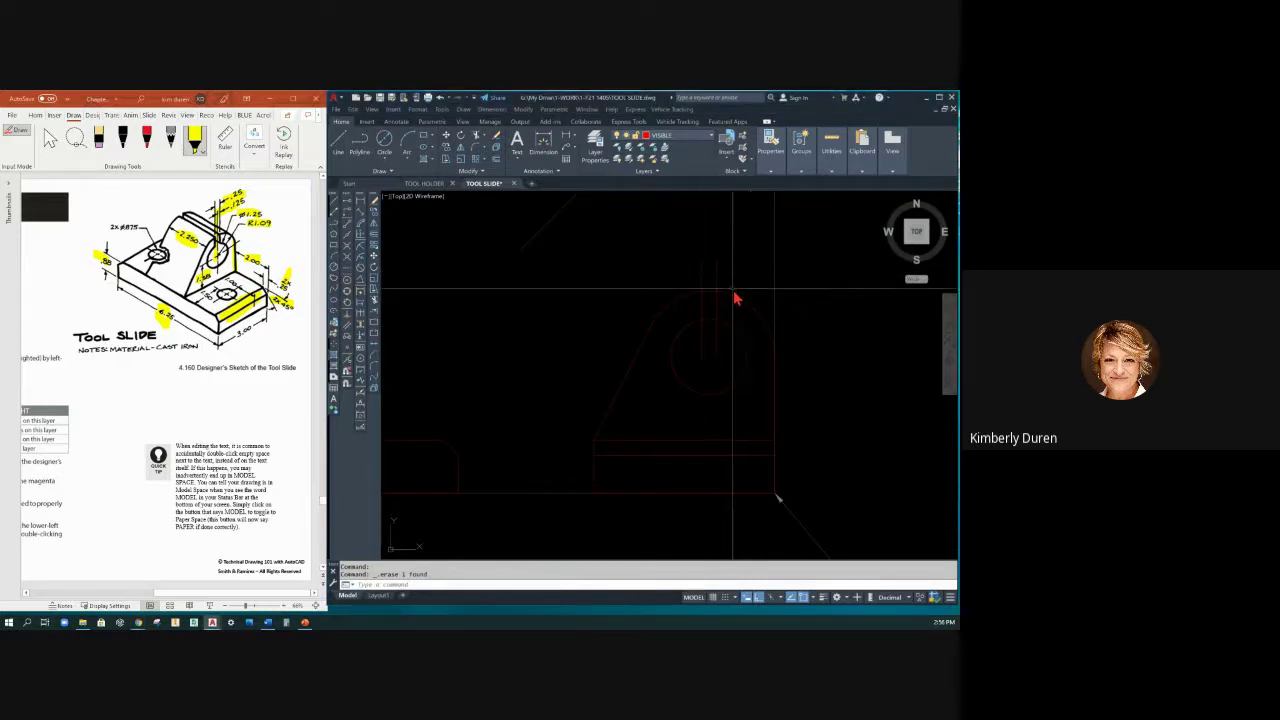
{"action": "key", "text": "Return"}
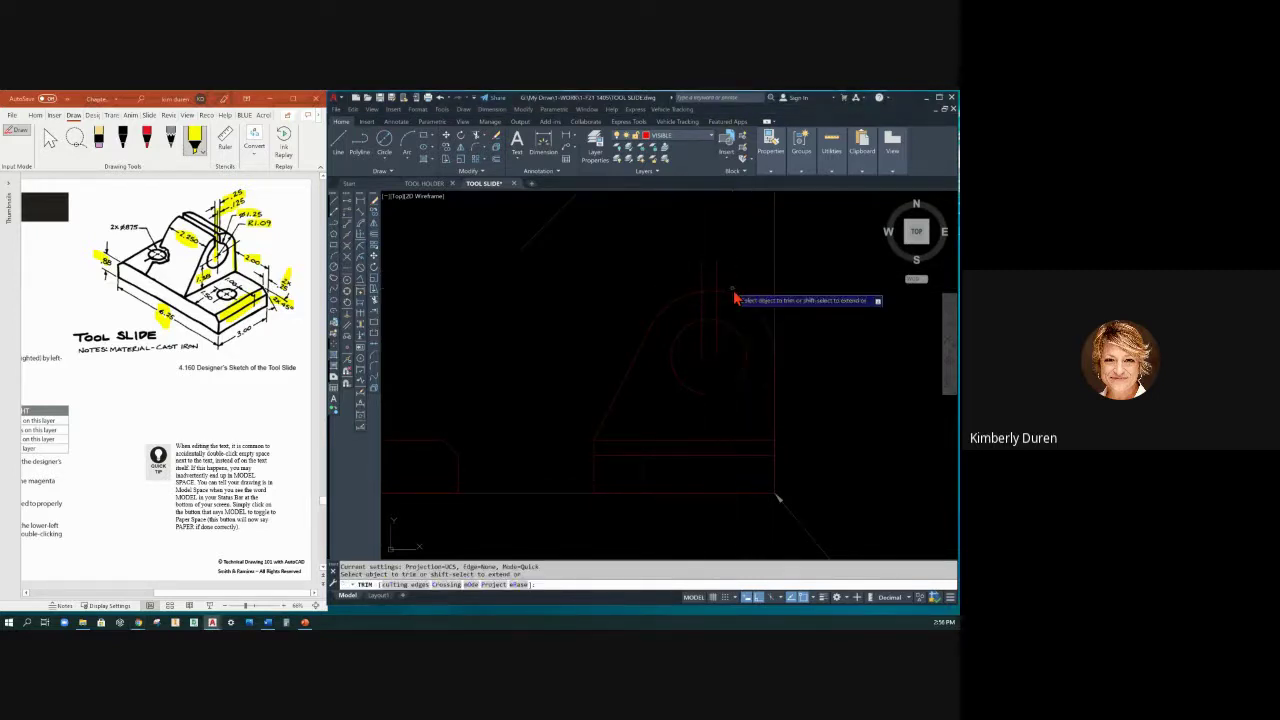
{"action": "left_click", "coordinate": [717, 289]}
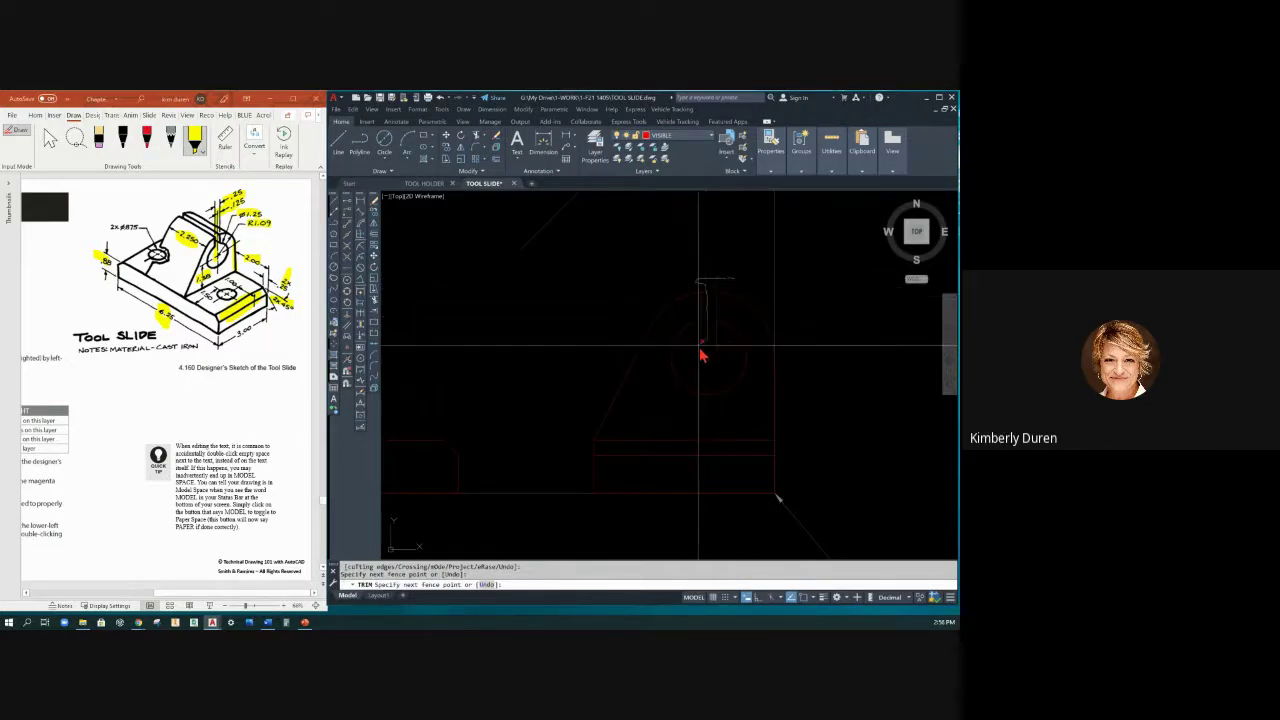
{"action": "key", "text": "Return"}
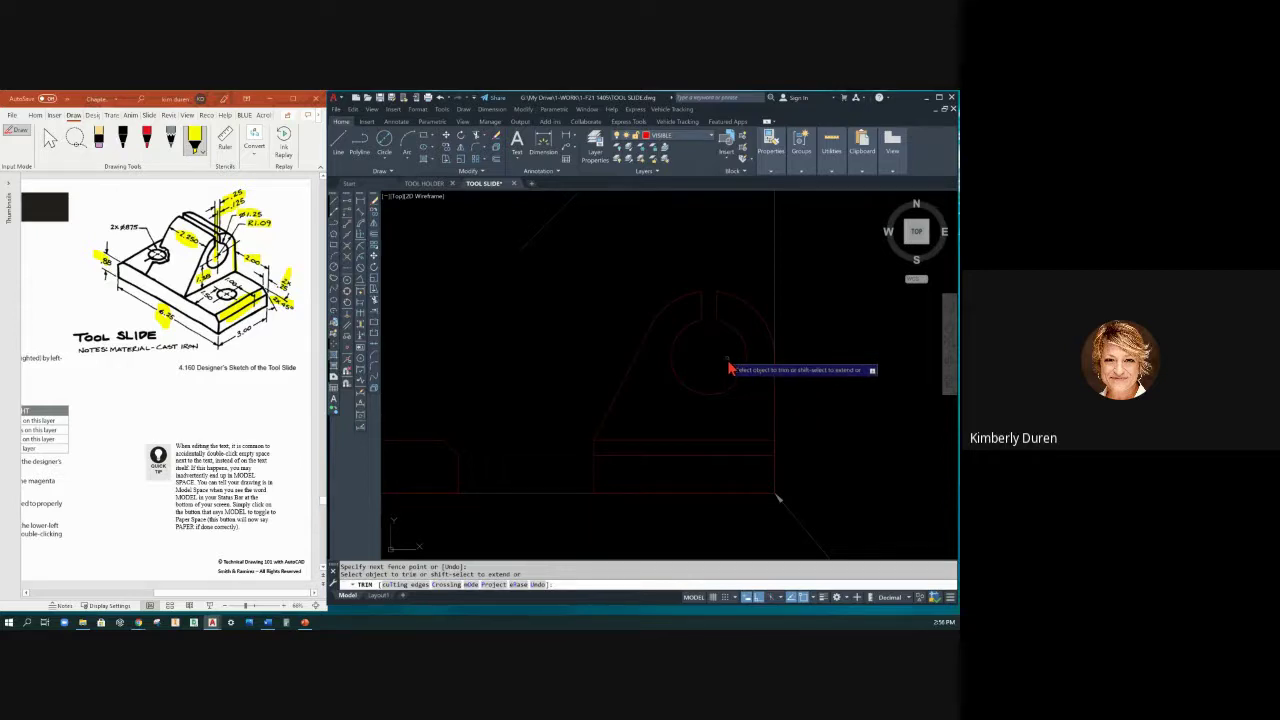
Dimension the slot between its left and right edges as 0.2500, placed above the slot.
{"action": "left_click", "coordinate": [567, 143]}
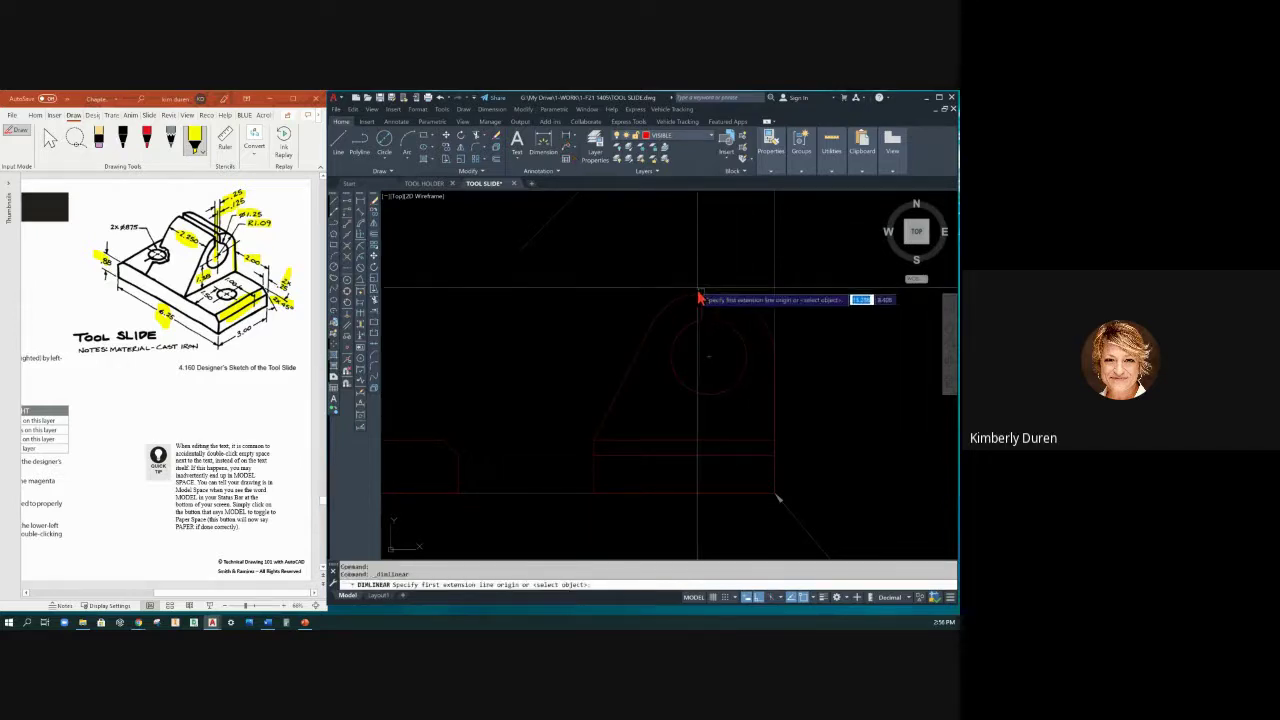
{"action": "left_click", "coordinate": [700, 292]}
{"action": "left_click", "coordinate": [722, 298]}
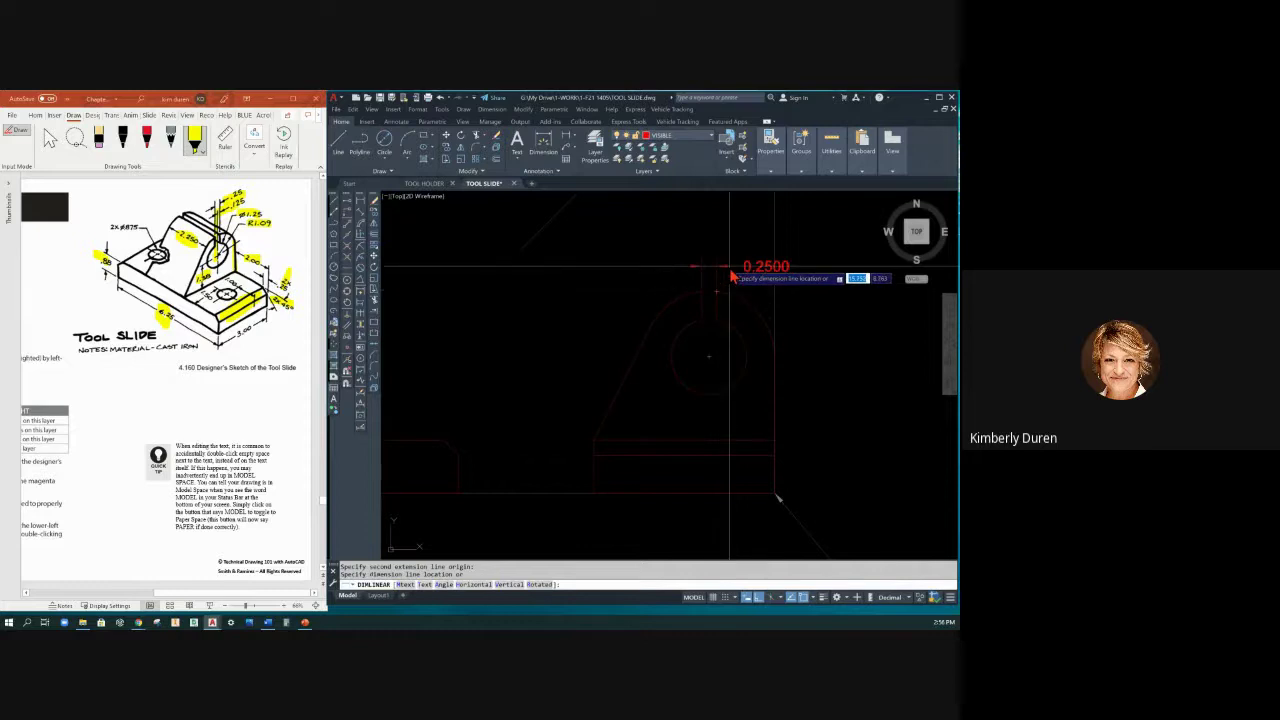
{"action": "left_click", "coordinate": [731, 277]}
{"action": "scroll", "coordinate": [665, 368], "scroll_direction": "down", "scroll_amount": 2}
{"action": "scroll", "coordinate": [614, 414], "scroll_direction": "down", "scroll_amount": 1}
{"action": "scroll", "coordinate": [526, 363], "scroll_direction": "up", "scroll_amount": 1}
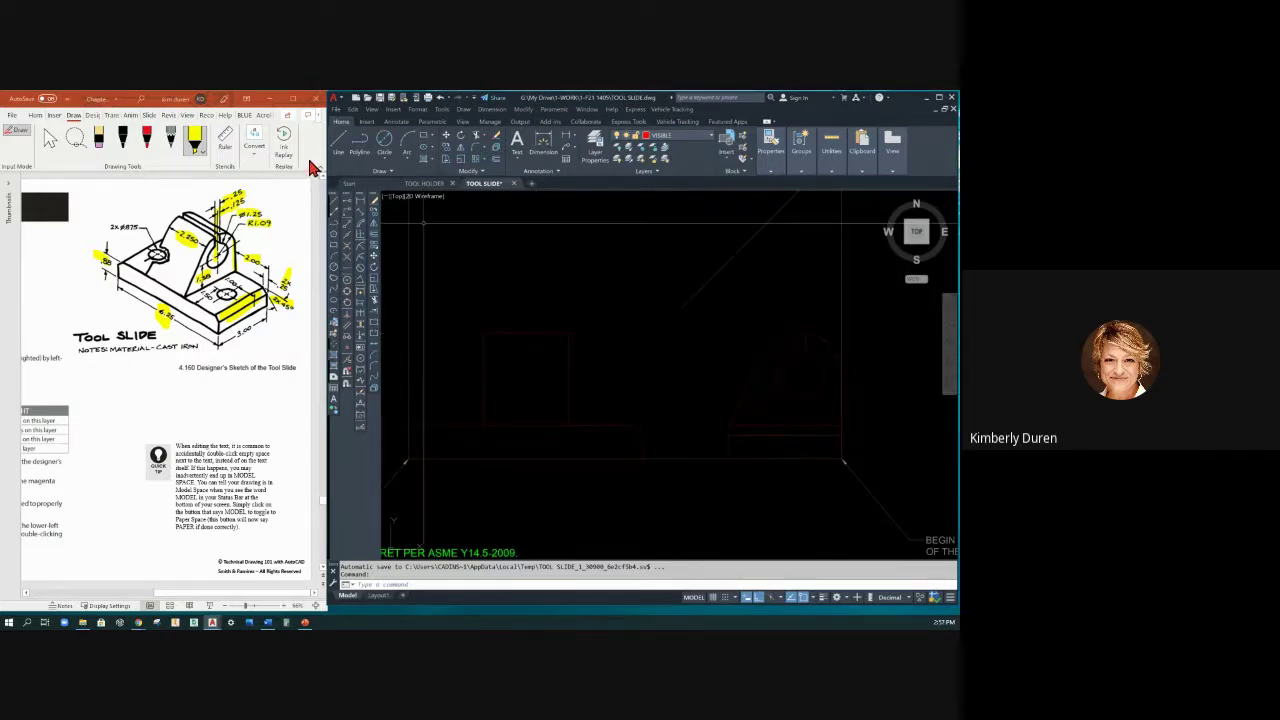
Draw a short line starting from an existing corner endpoint in the side view.
{"action": "left_click", "coordinate": [341, 146]}
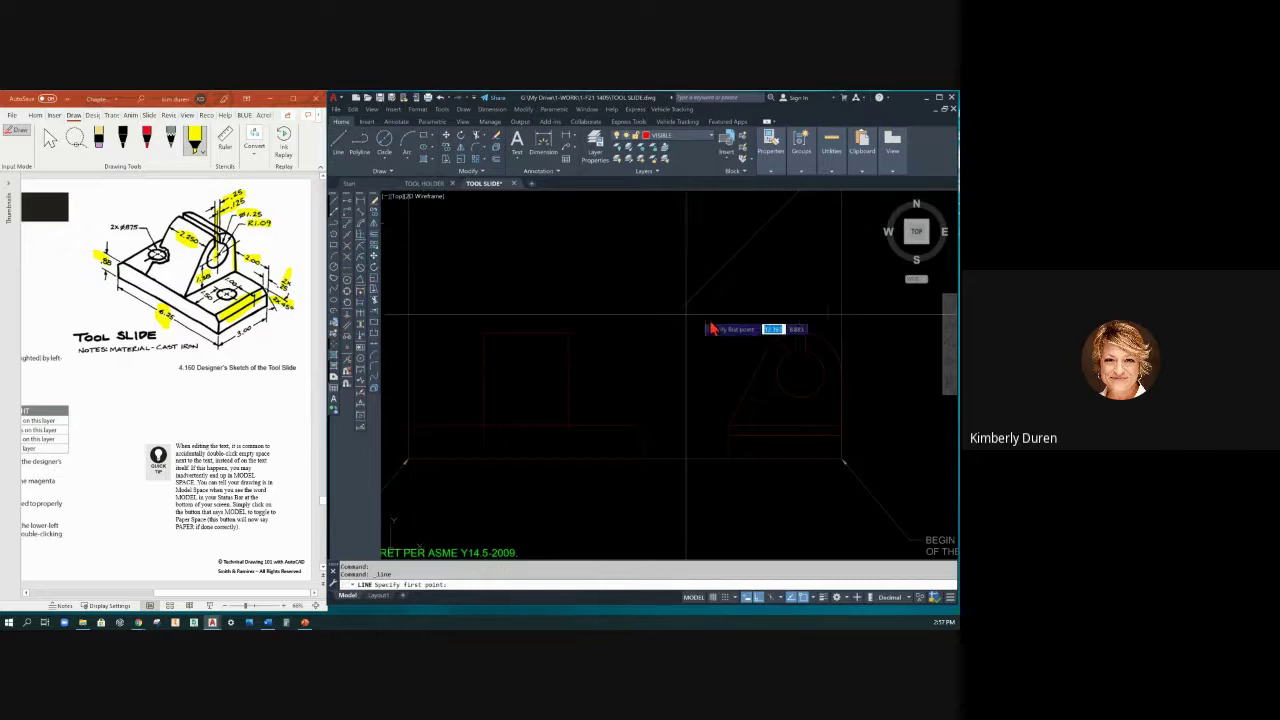
{"action": "left_click", "coordinate": [800, 341]}
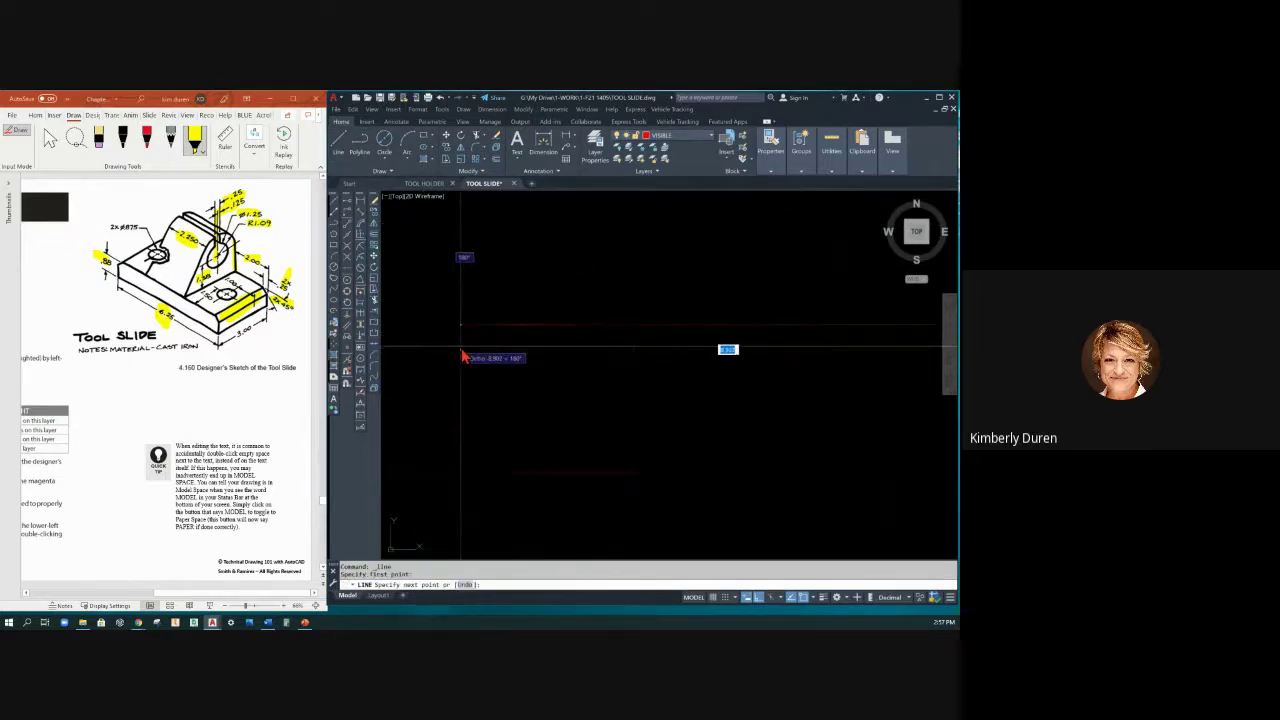
{"action": "scroll", "coordinate": [462, 356], "scroll_direction": "up", "scroll_amount": 2}
{"action": "scroll", "coordinate": [465, 354], "scroll_direction": "up", "scroll_amount": 2}
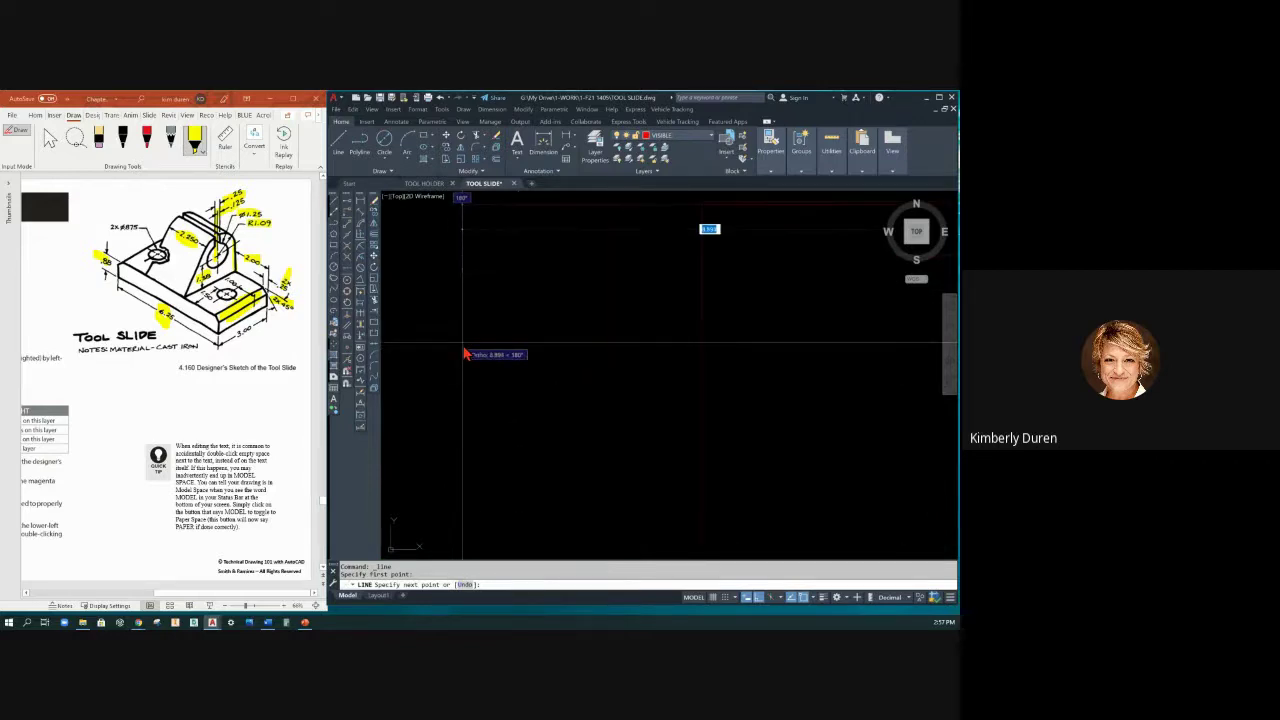
{"action": "scroll", "coordinate": [465, 354], "scroll_direction": "down", "scroll_amount": 1}
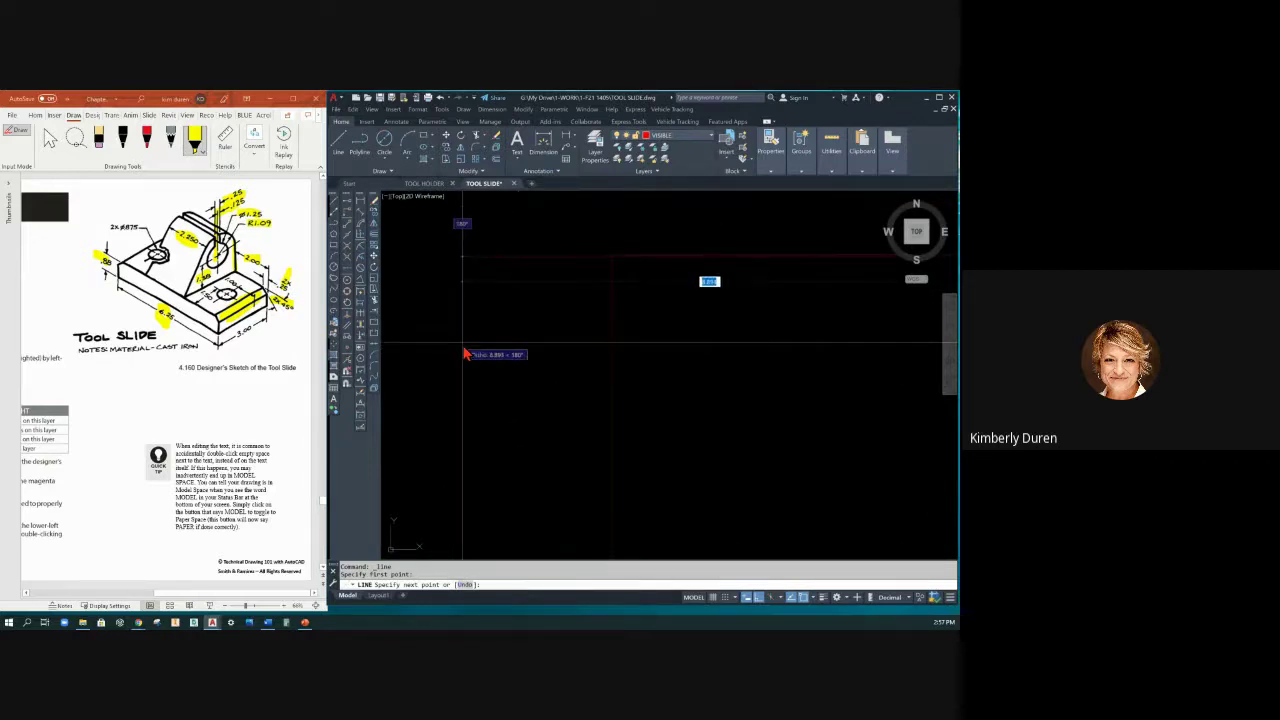
{"action": "left_click", "coordinate": [585, 317]}
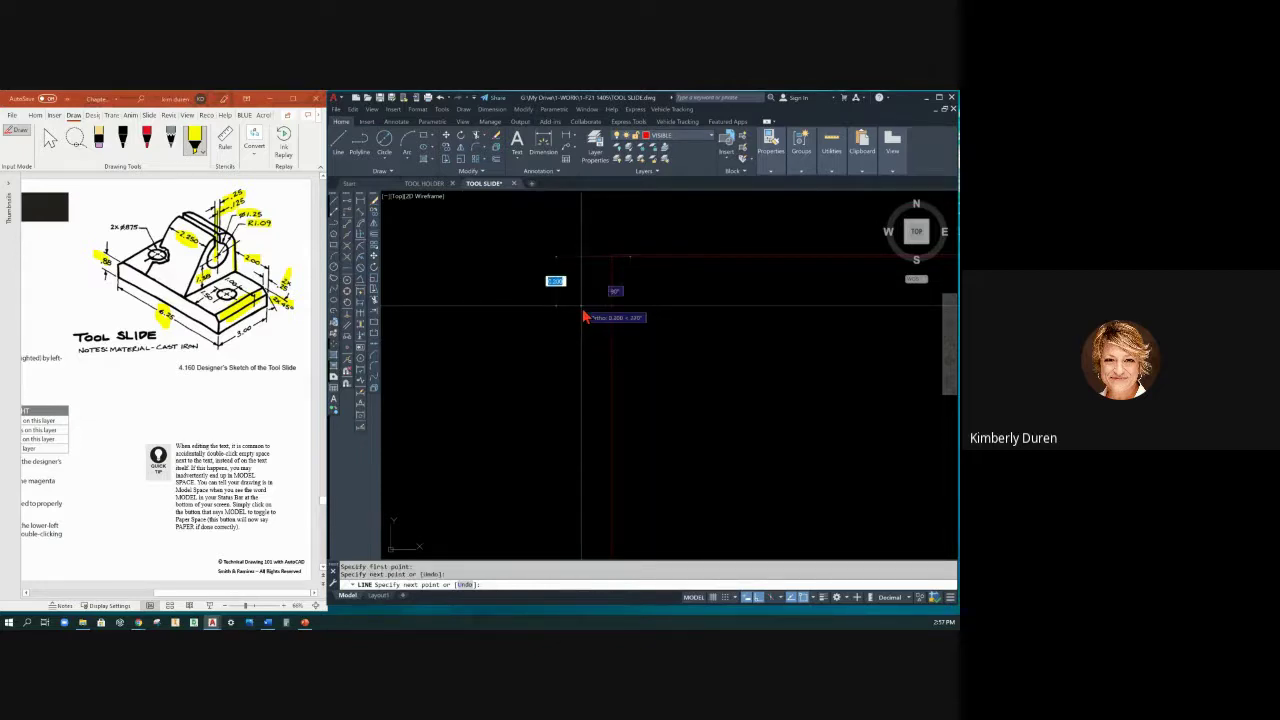
{"action": "key", "text": "Escape"}
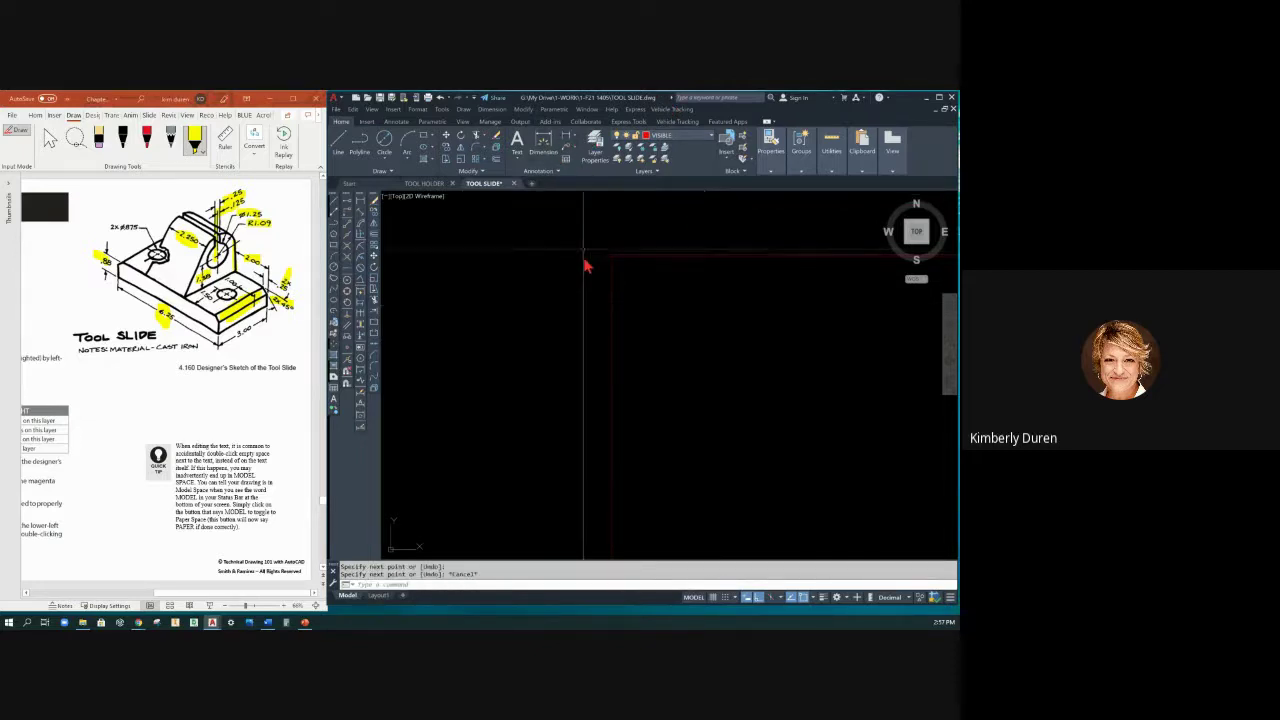
Add a linear dimension reading 0.0072 between the two nearby horizontal lines, then select it.
{"action": "left_click", "coordinate": [566, 136]}
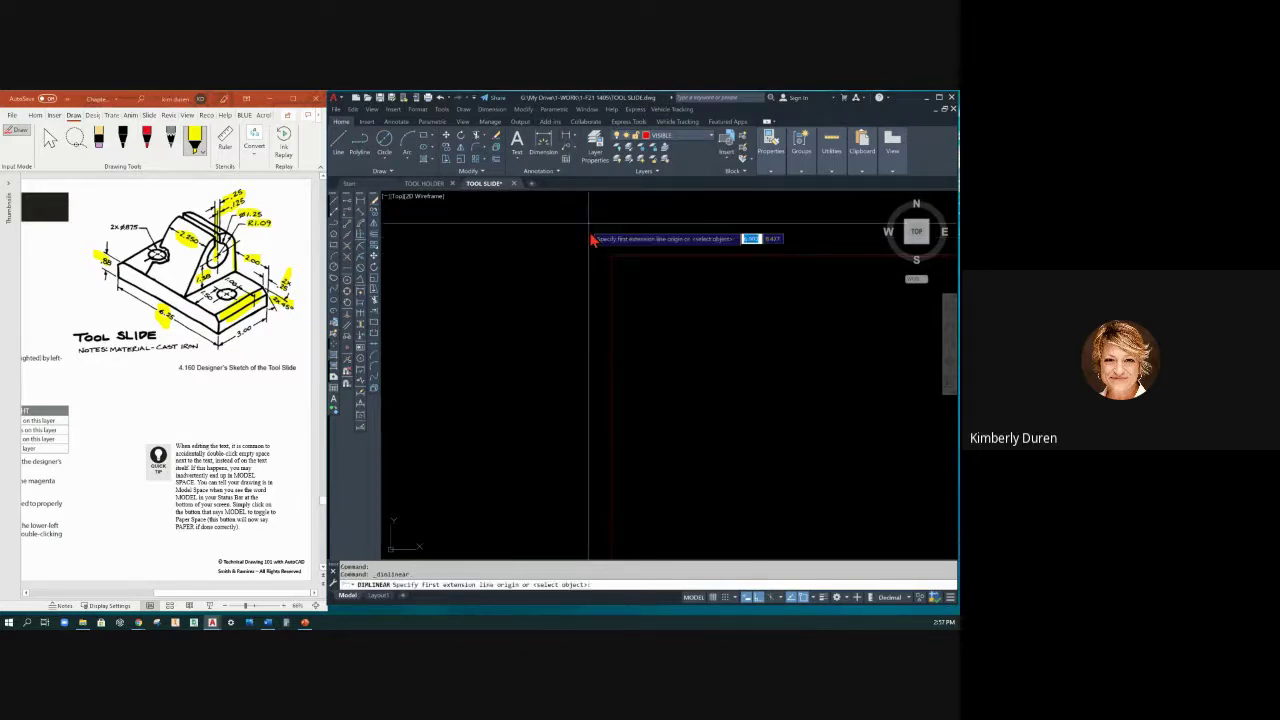
{"action": "left_click", "coordinate": [581, 256]}
{"action": "left_click", "coordinate": [617, 262]}
{"action": "scroll", "coordinate": [598, 237], "scroll_direction": "down", "scroll_amount": 4}
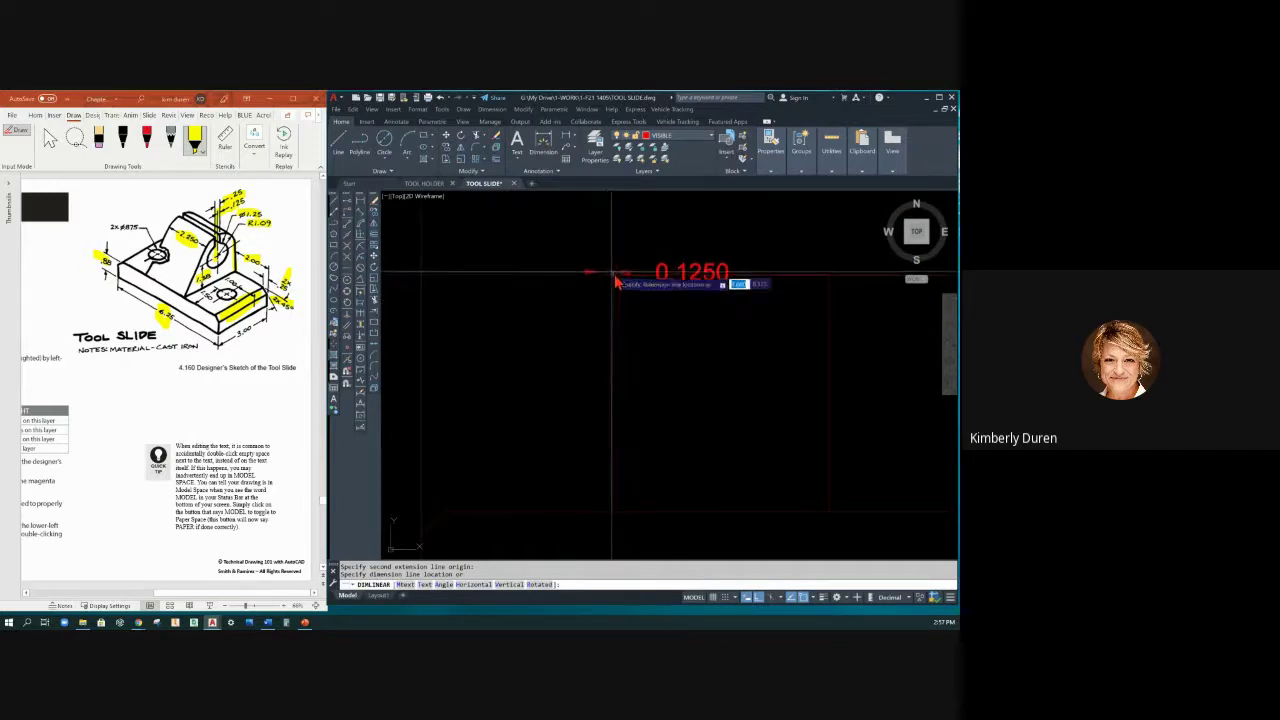
{"action": "scroll", "coordinate": [615, 272], "scroll_direction": "up", "scroll_amount": 4}
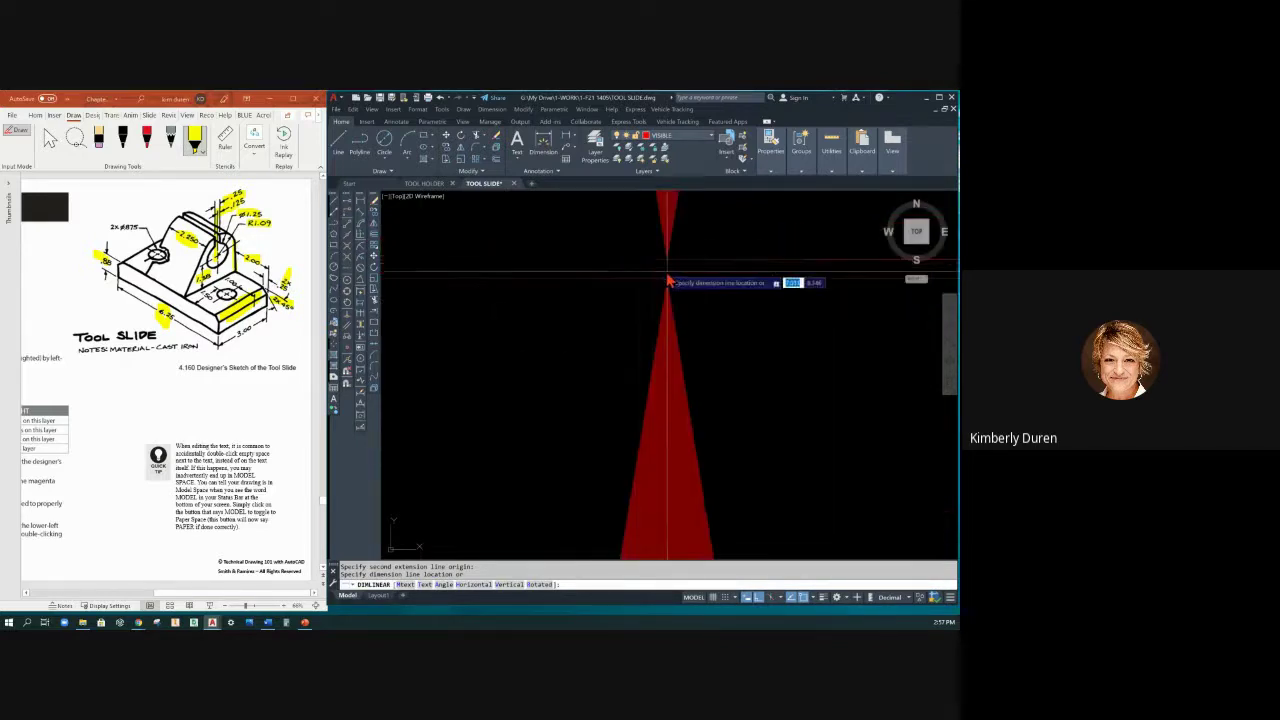
{"action": "scroll", "coordinate": [600, 332], "scroll_direction": "down", "scroll_amount": 2}
{"action": "left_click", "coordinate": [598, 335]}
{"action": "scroll", "coordinate": [598, 335], "scroll_direction": "down", "scroll_amount": 3}
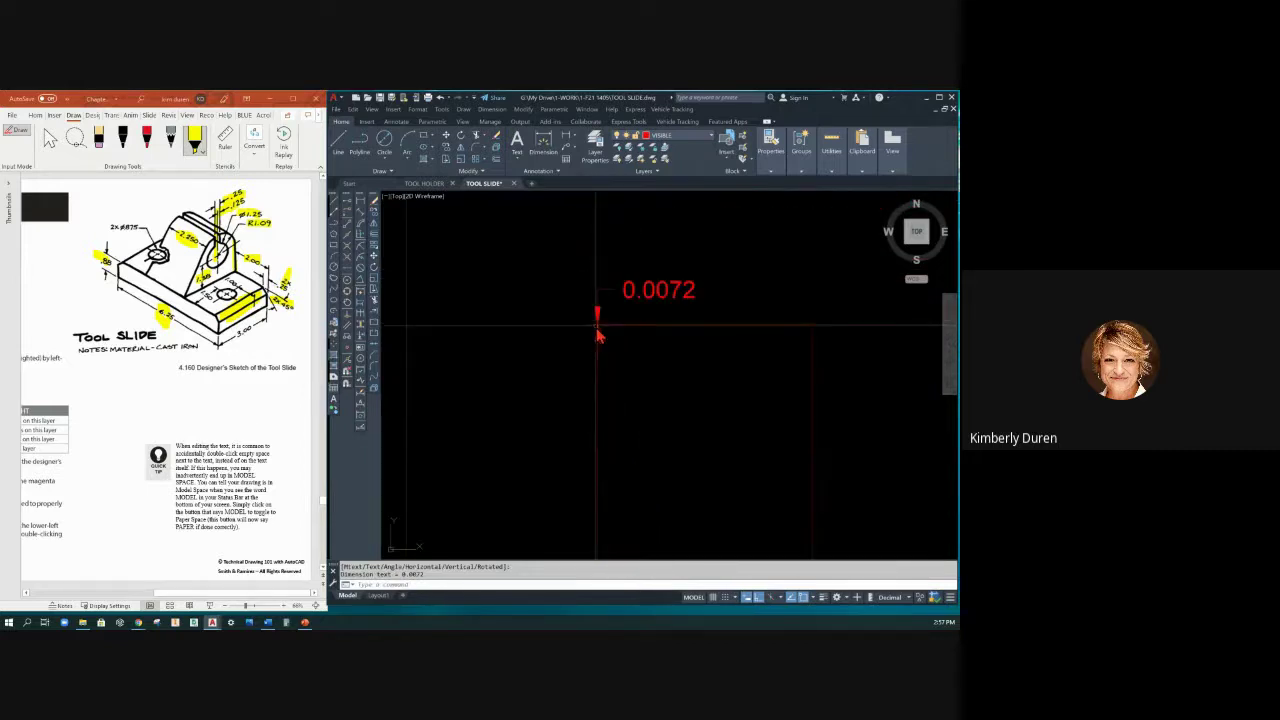
{"action": "left_click", "coordinate": [665, 307]}
Erase the 0.0072 dimension and the stray horizontal red line, cancelling a started trim.
{"action": "key", "text": "Delete"}
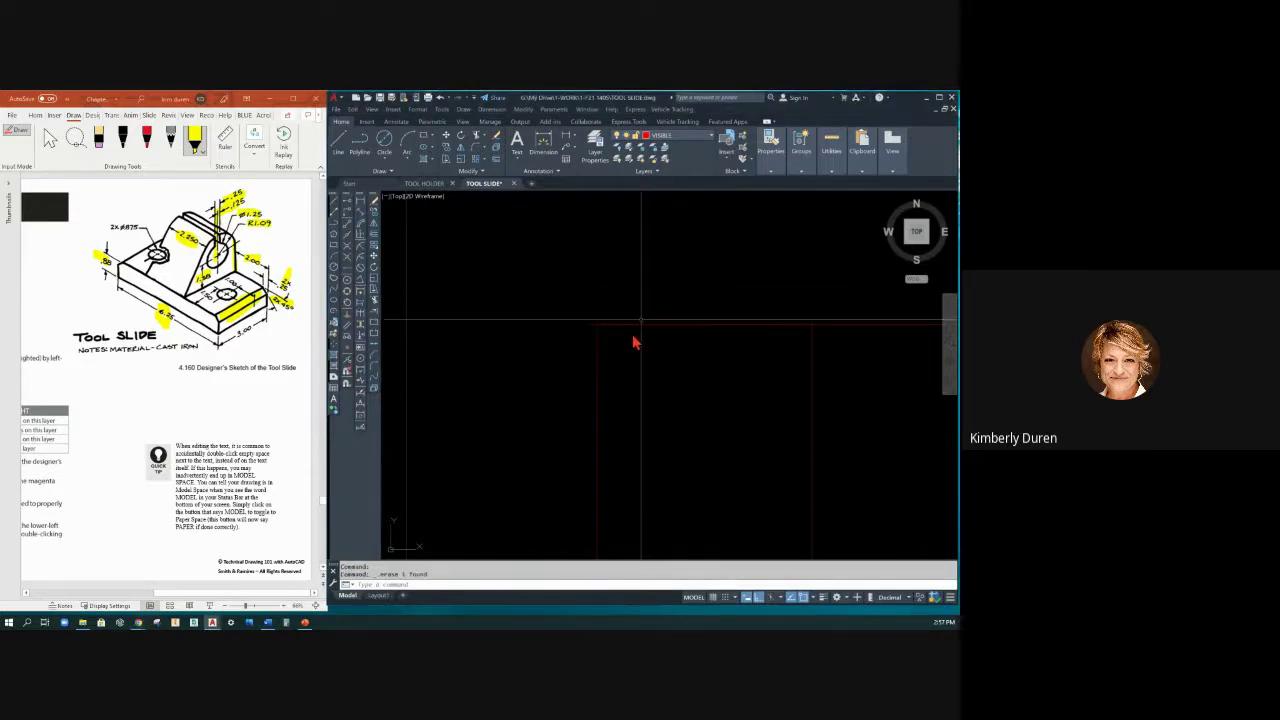
{"action": "scroll", "coordinate": [634, 340], "scroll_direction": "up", "scroll_amount": 3}
{"action": "scroll", "coordinate": [551, 281], "scroll_direction": "up", "scroll_amount": 2}
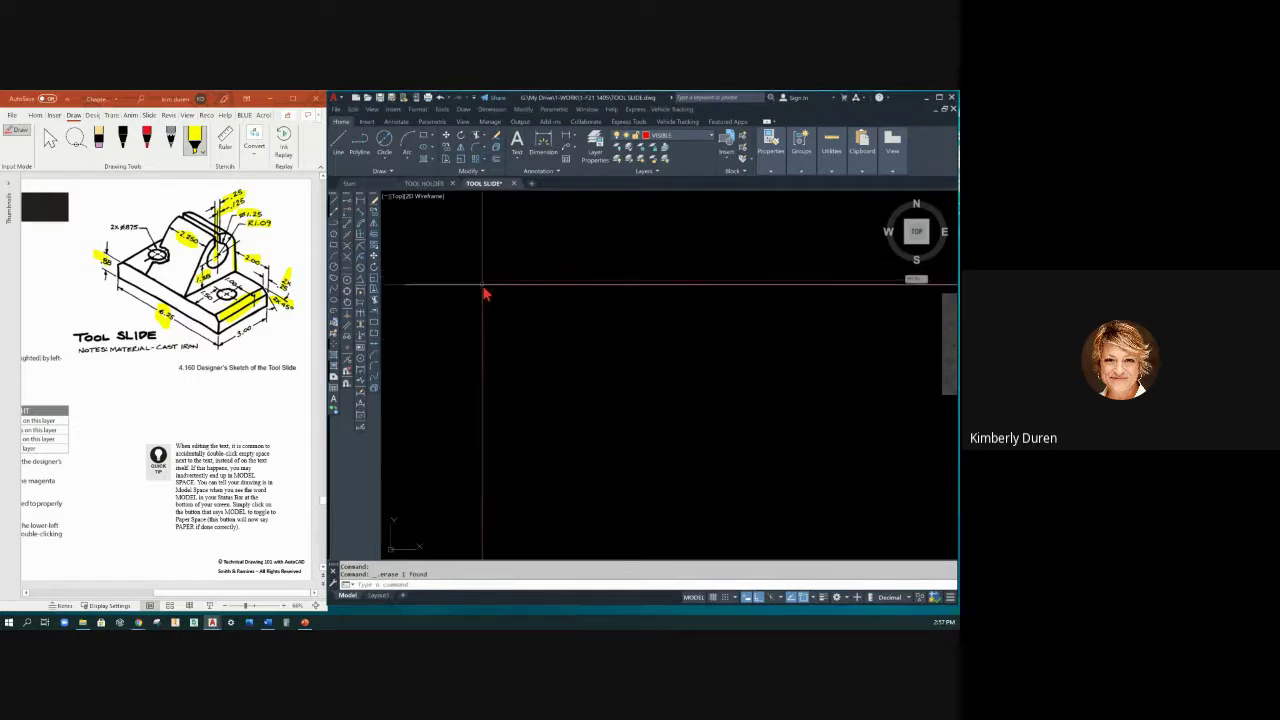
{"action": "scroll", "coordinate": [497, 289], "scroll_direction": "down", "scroll_amount": 1}
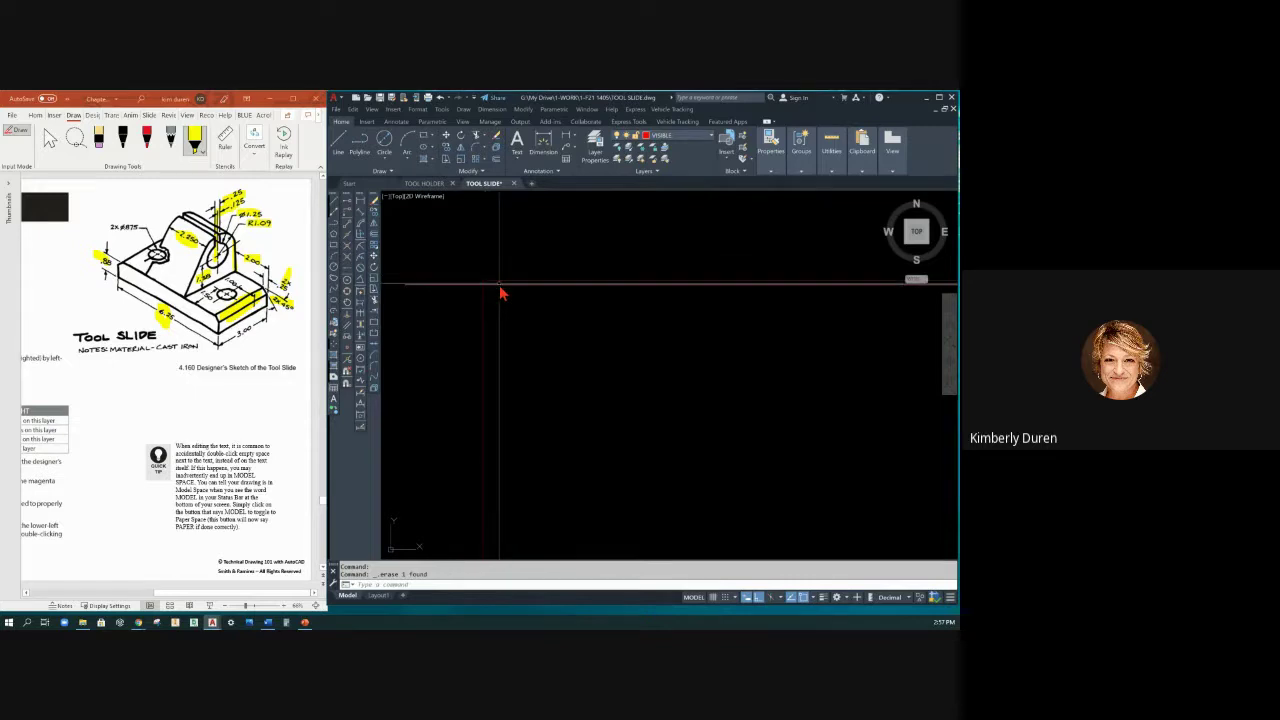
{"action": "left_click", "coordinate": [499, 282]}
{"action": "key", "text": "Delete"}
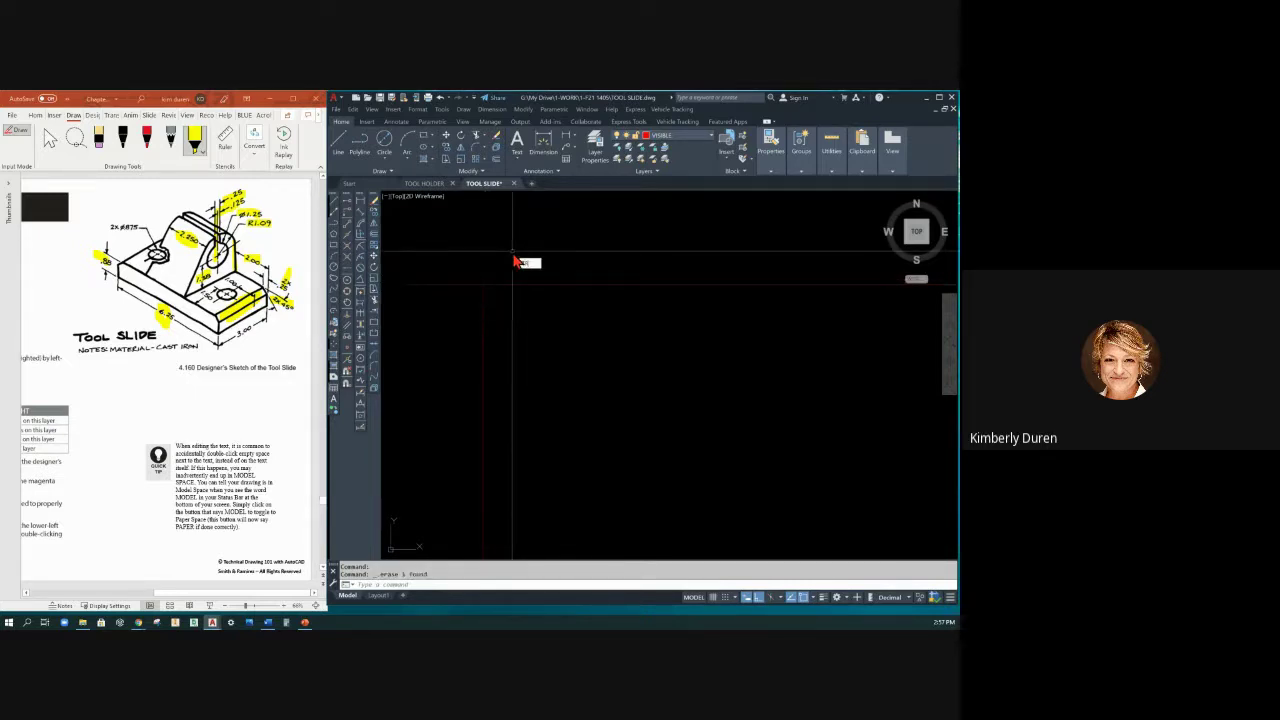
{"action": "key", "text": "Return"}
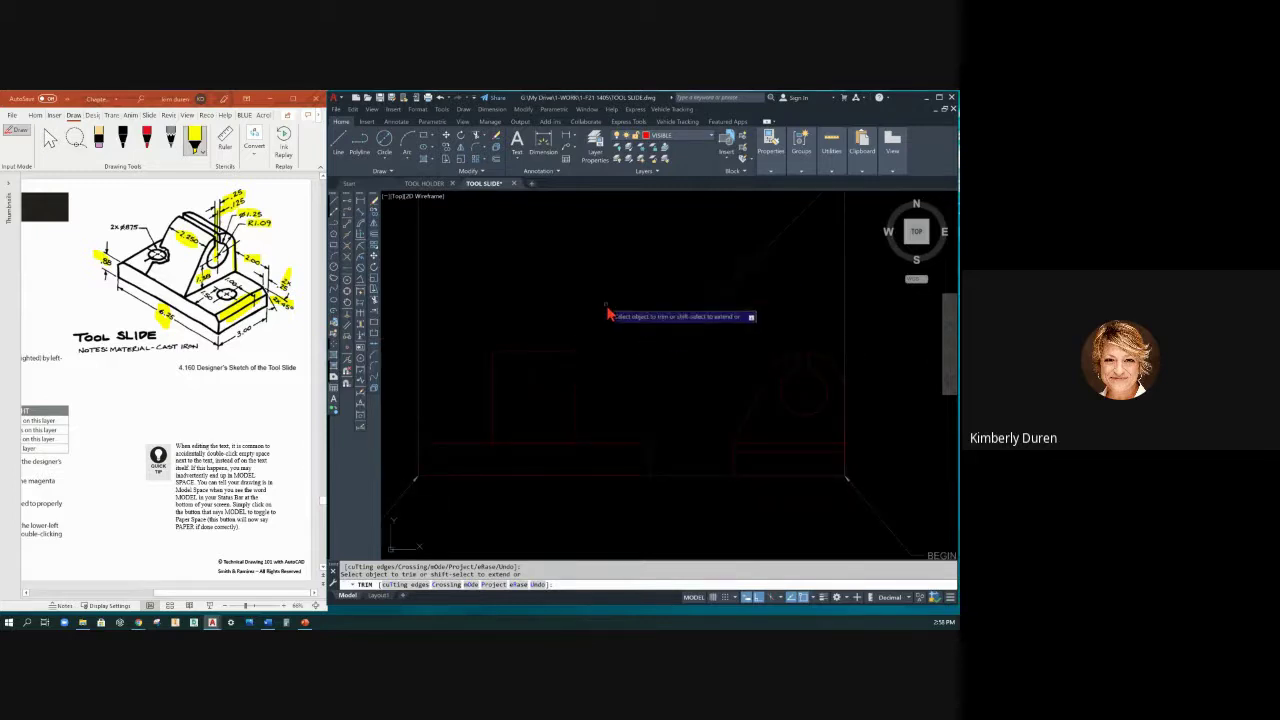
{"action": "key", "text": "Escape"}
{"action": "key", "text": "Escape"}
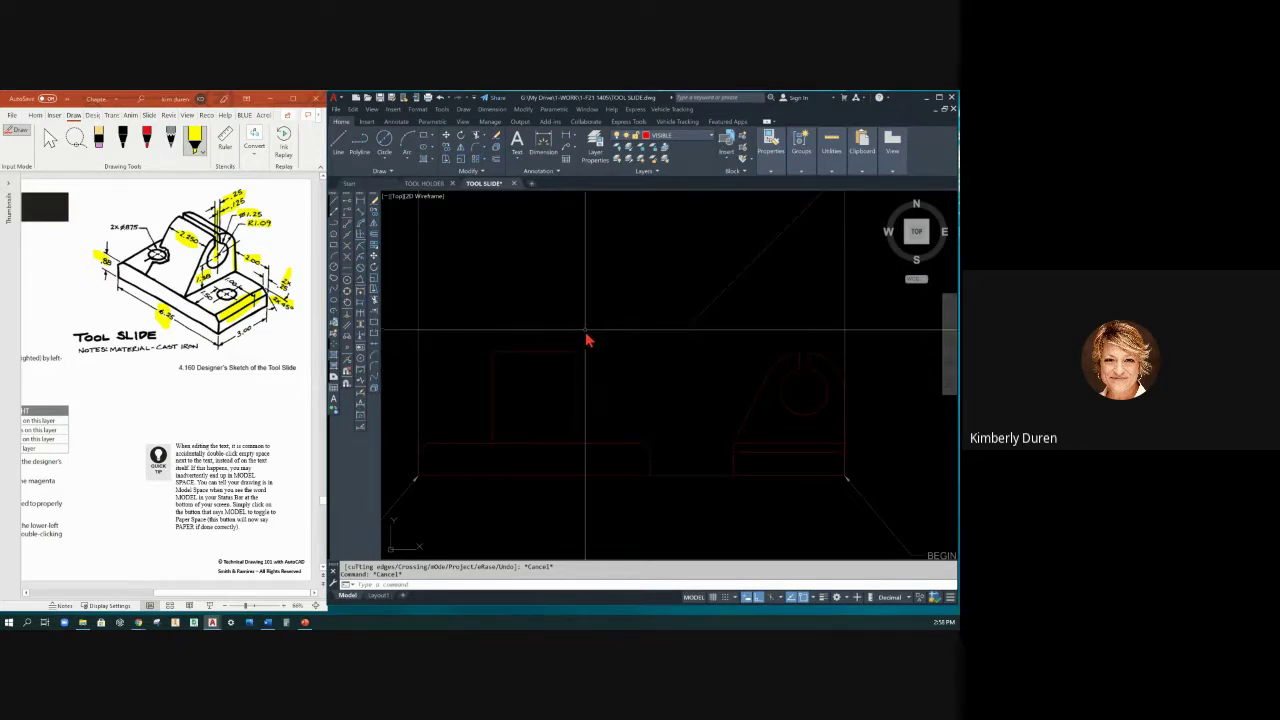
Draw a rectangle from the frame's top-left corner to @6.25,-3 as the top-view outline.
{"action": "middle_click_drag", "start_coordinate": [587, 340], "coordinate": [586, 397]}
{"action": "left_click", "coordinate": [426, 139]}
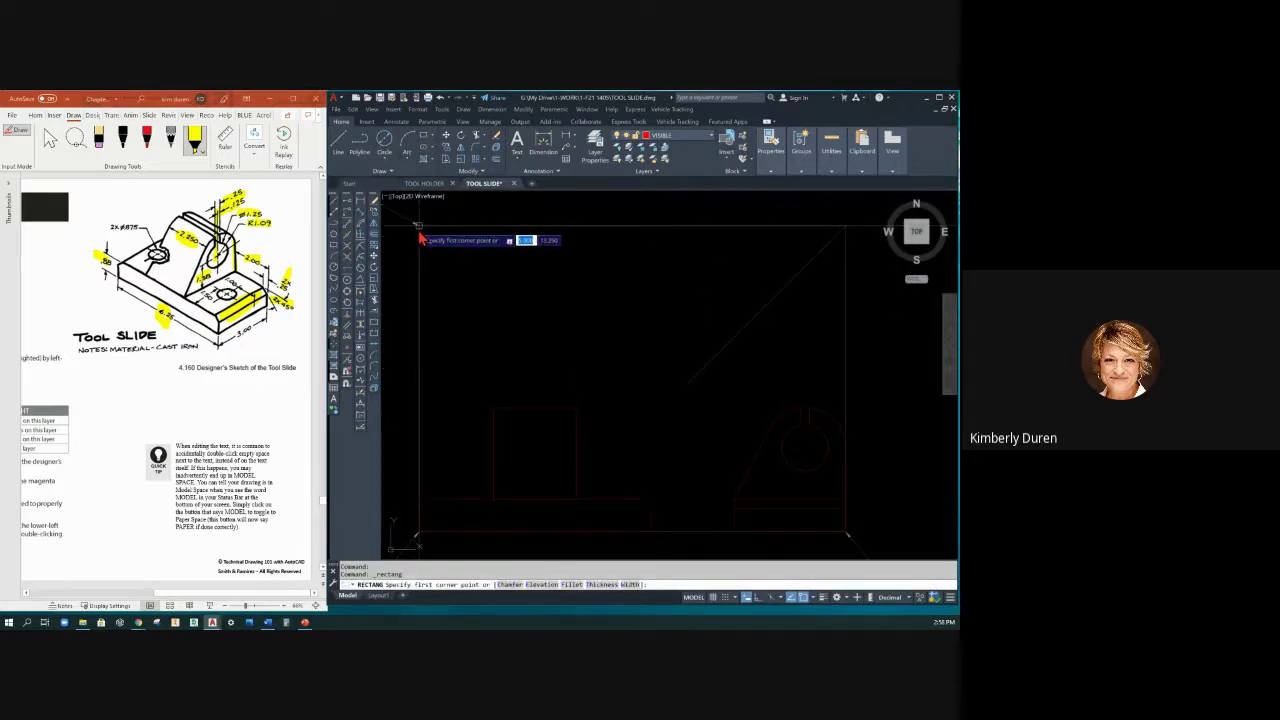
{"action": "left_click", "coordinate": [418, 228]}
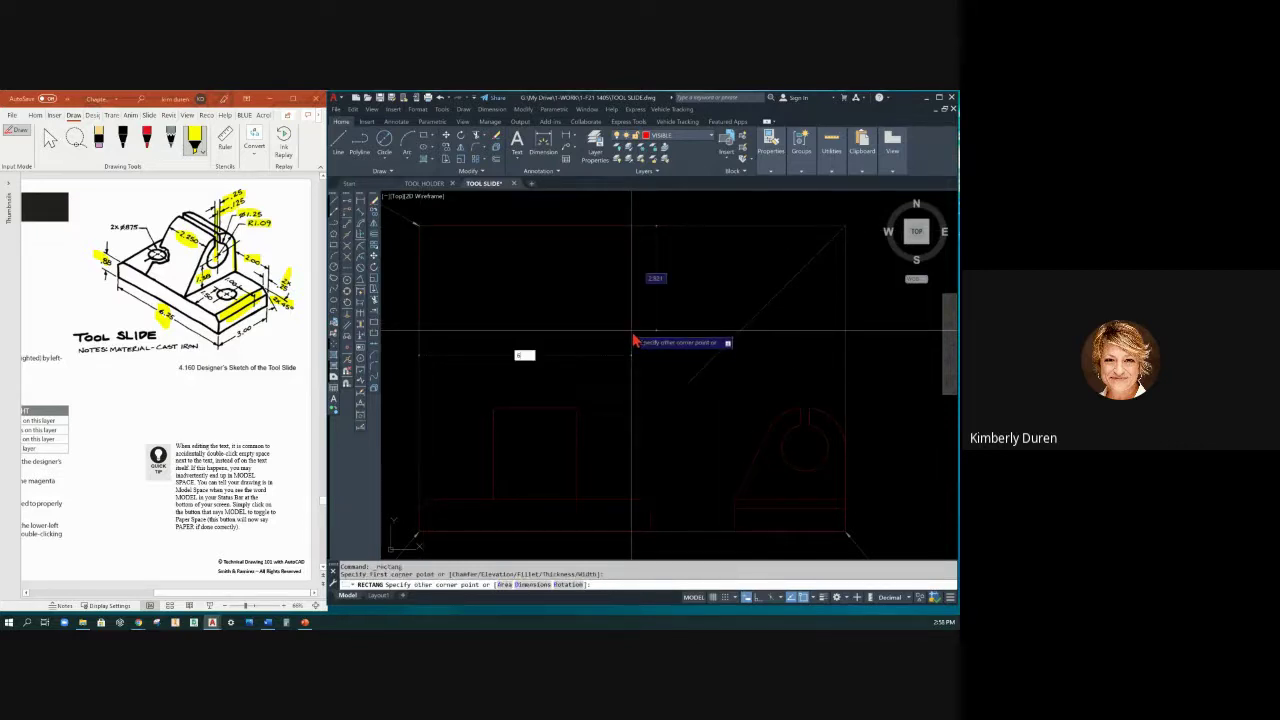
{"action": "type", "text": "6.25"}
{"action": "key", "text": "Tab"}
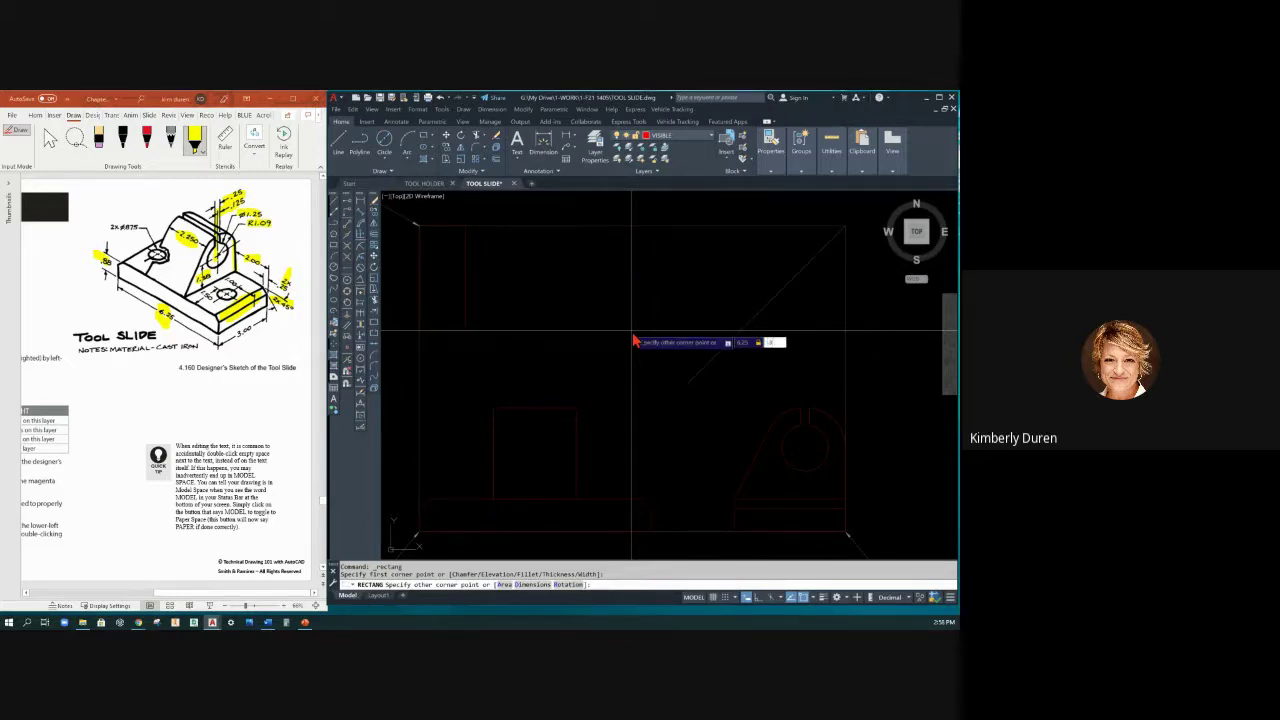
{"action": "key", "text": "Return"}
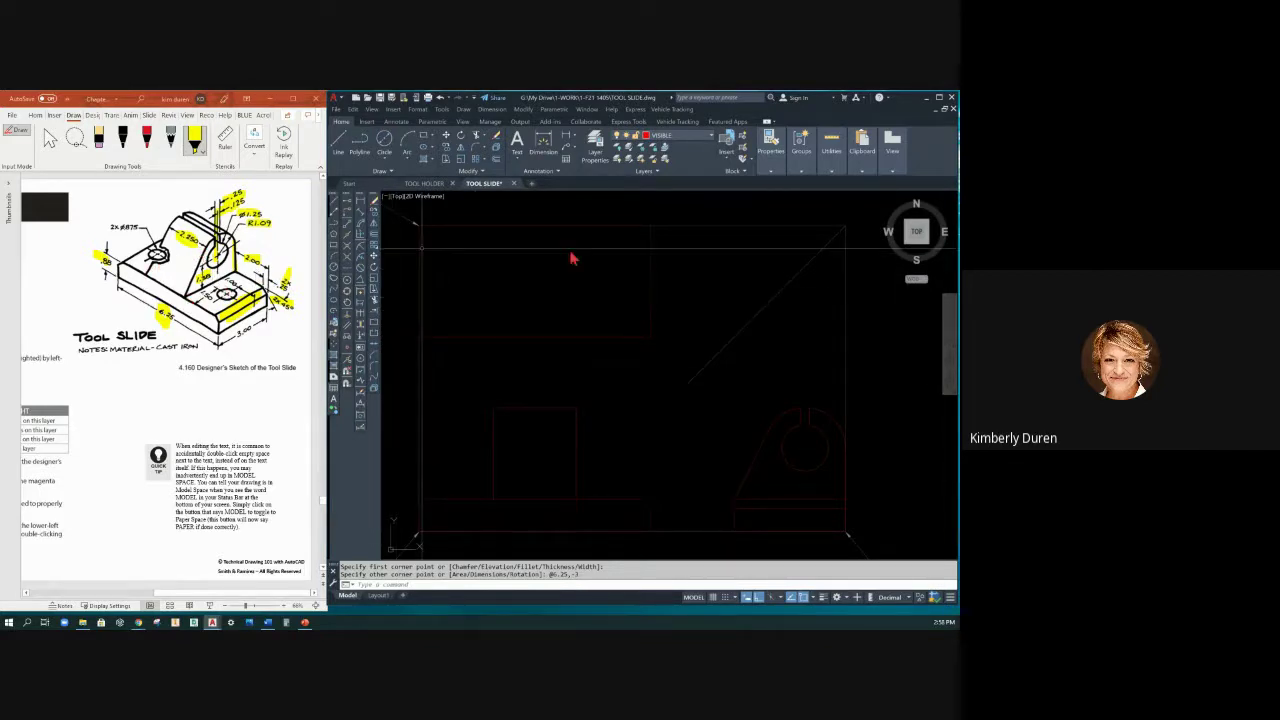
Draw the first two vertical slot lines from the top view's lower edge to its top edge.
{"action": "left_click", "coordinate": [339, 143]}
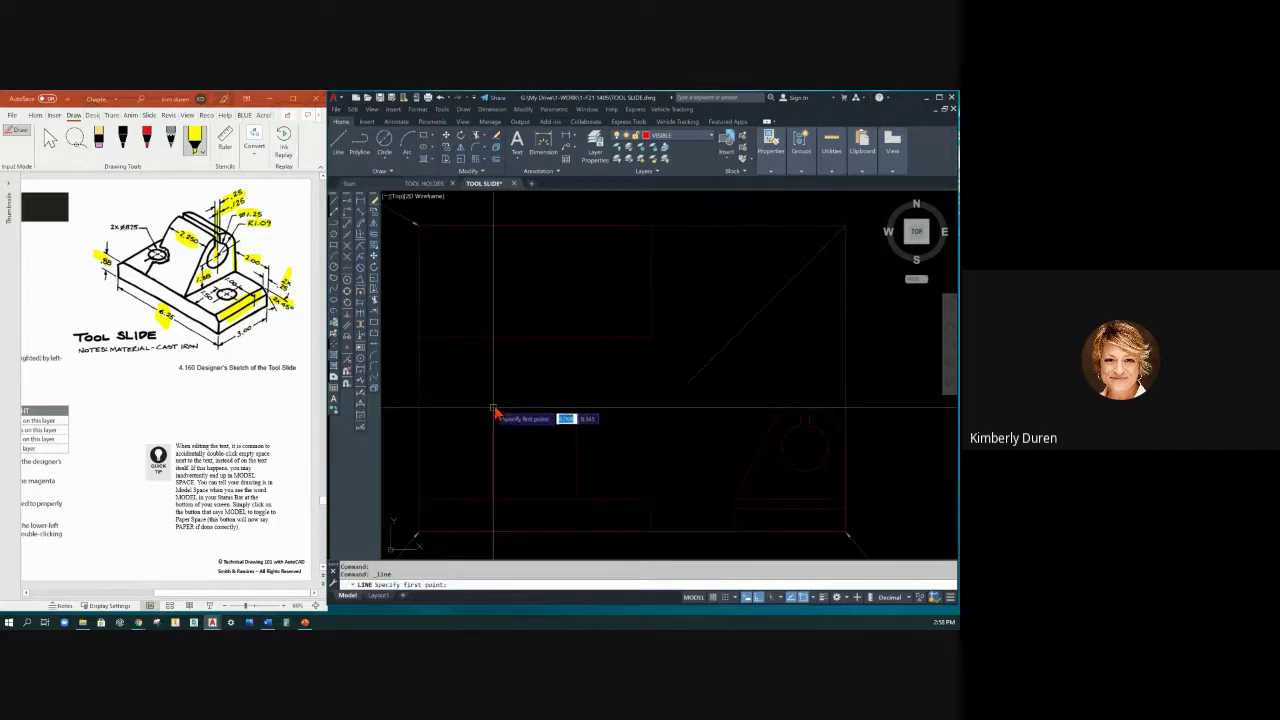
{"action": "left_click", "coordinate": [468, 337]}
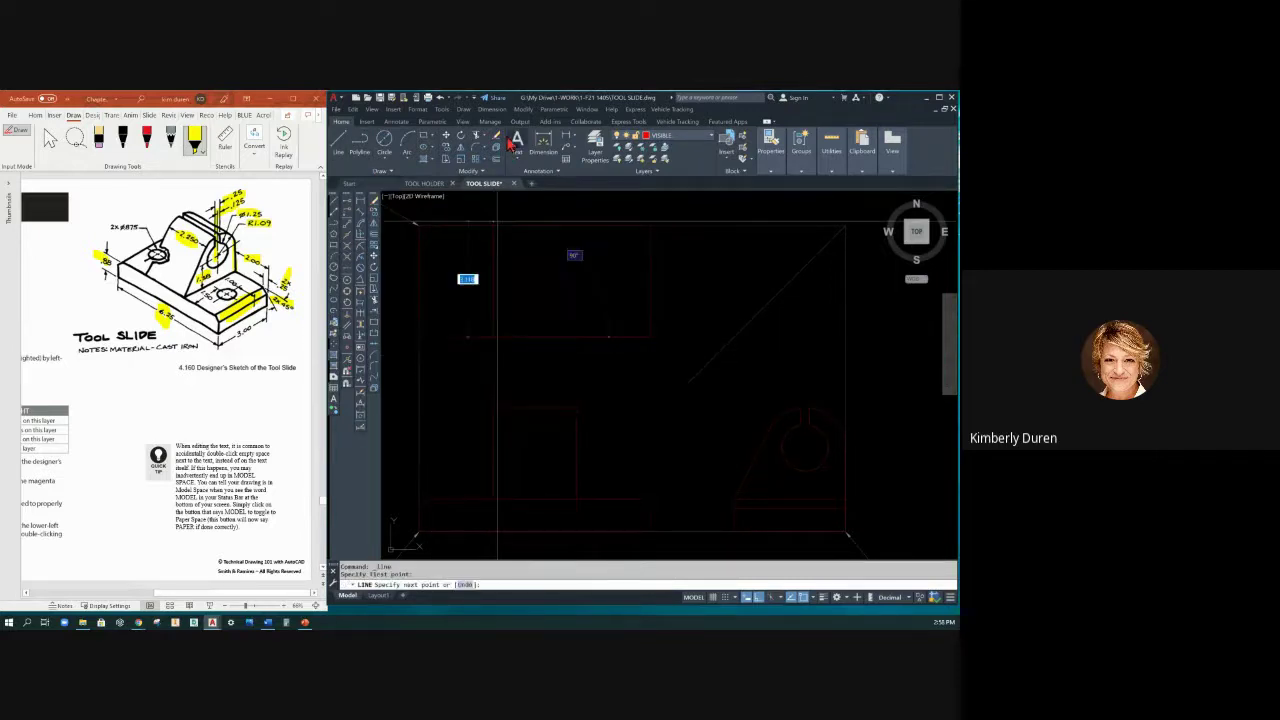
{"action": "left_click", "coordinate": [500, 229]}
{"action": "key", "text": "Return"}
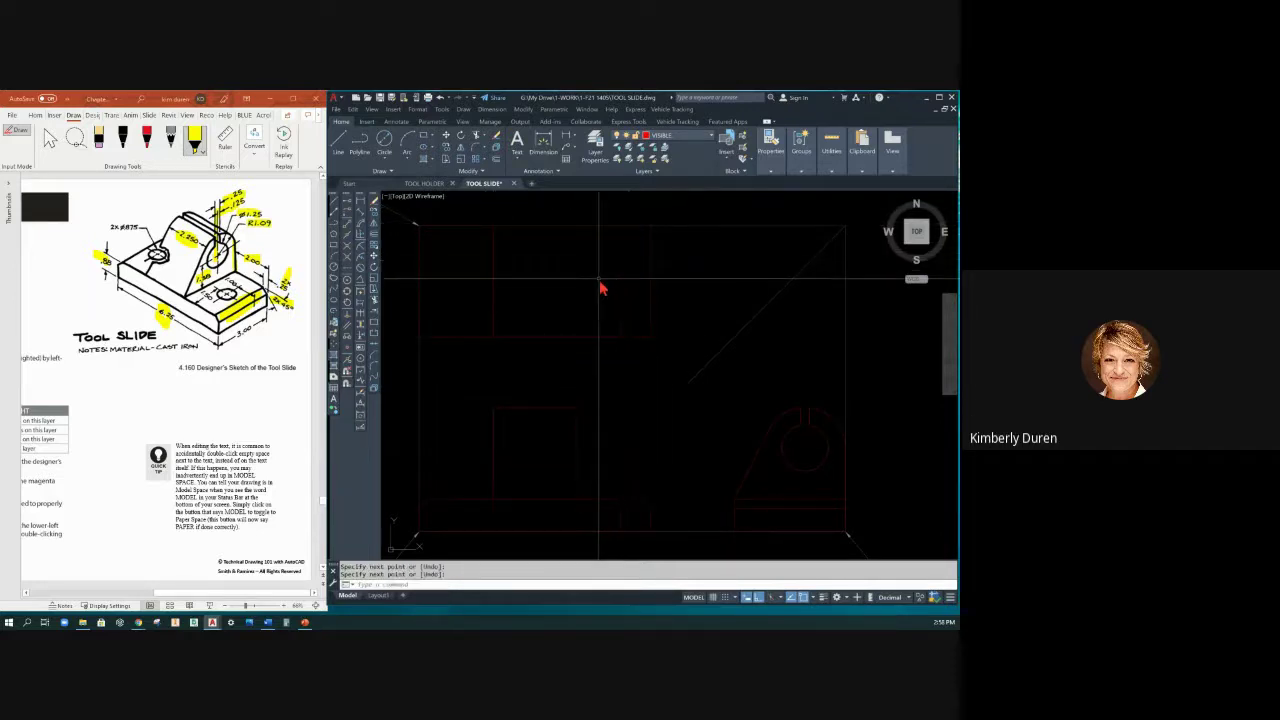
{"action": "key", "text": "Return"}
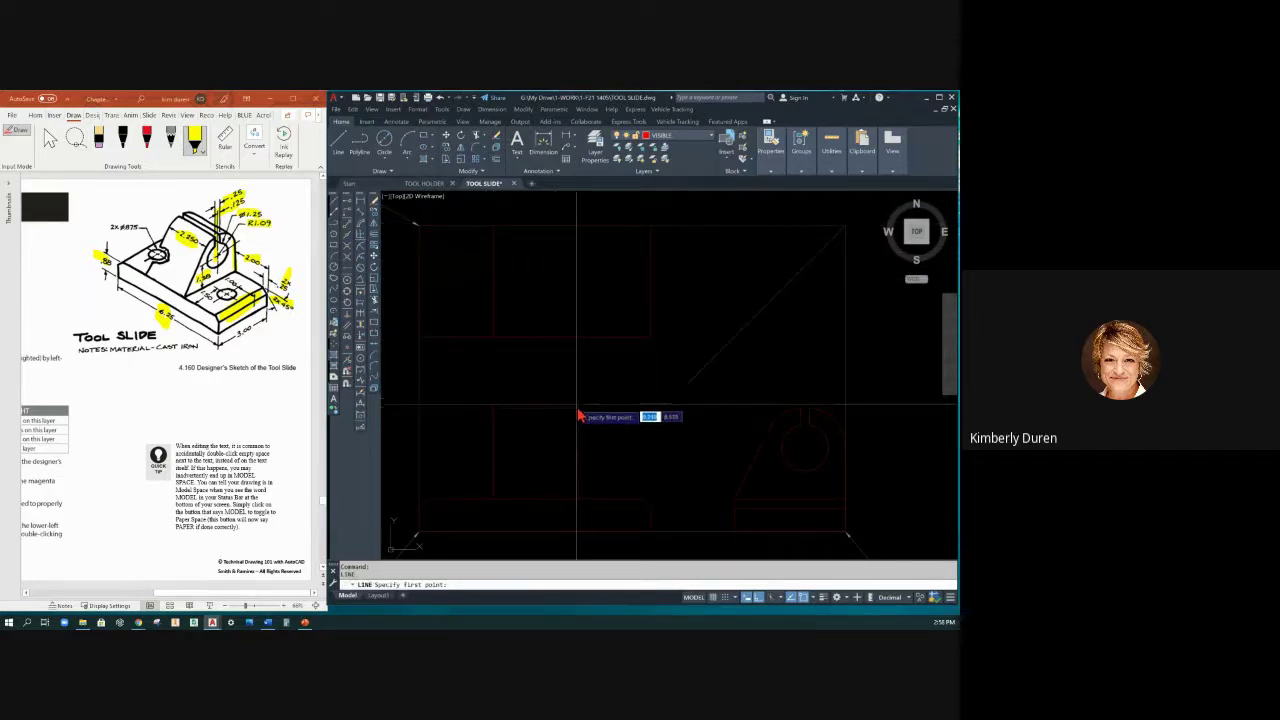
{"action": "left_click", "coordinate": [577, 340]}
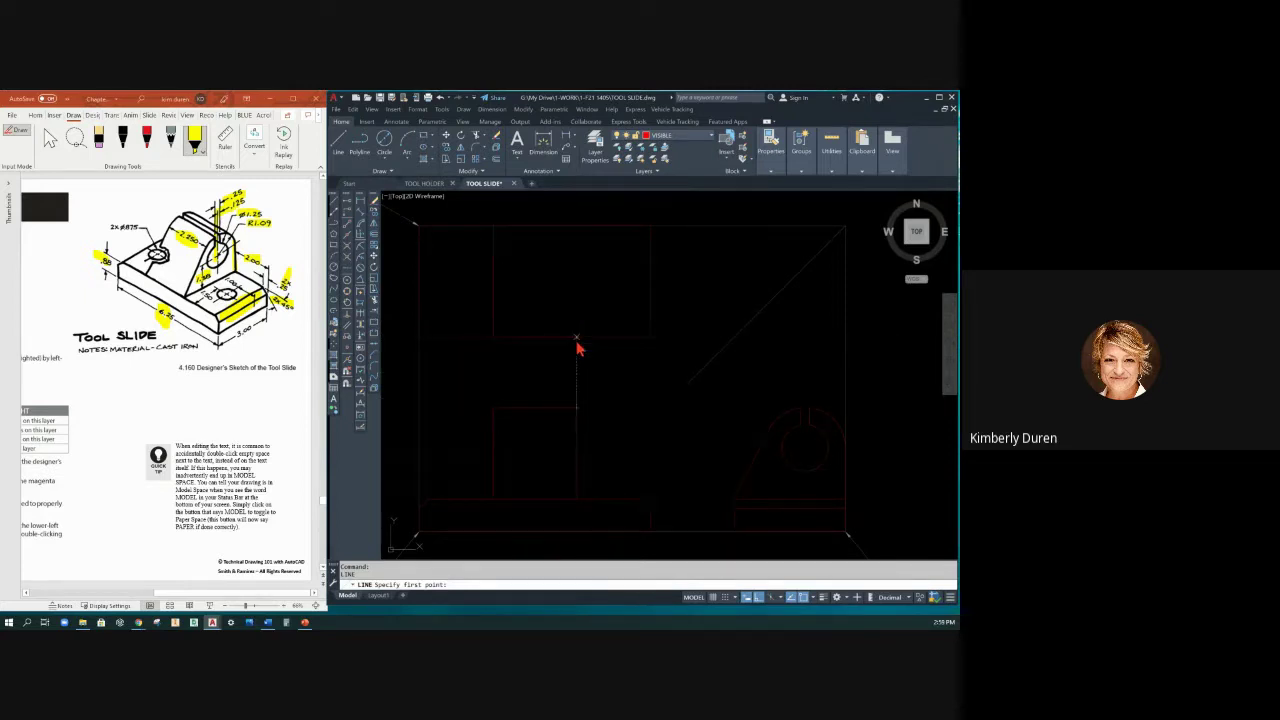
{"action": "left_click", "coordinate": [577, 227]}
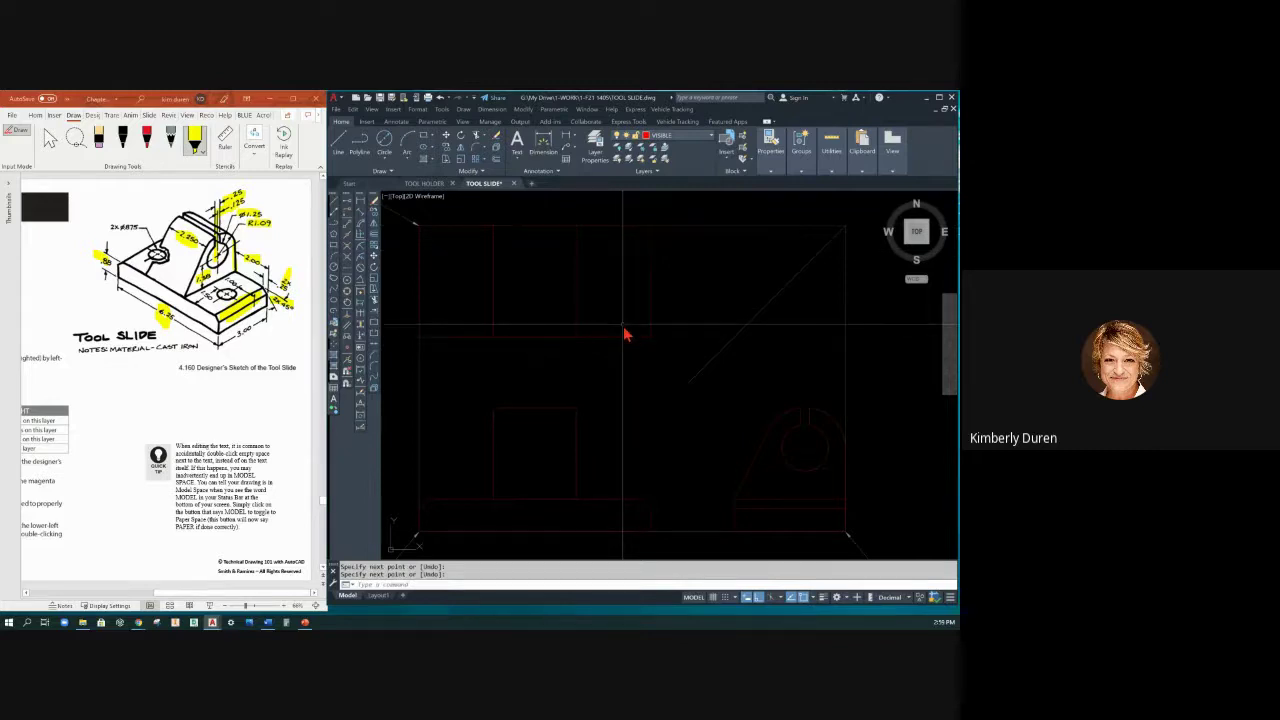
{"action": "key", "text": "Return"}
{"action": "key", "text": "Return"}
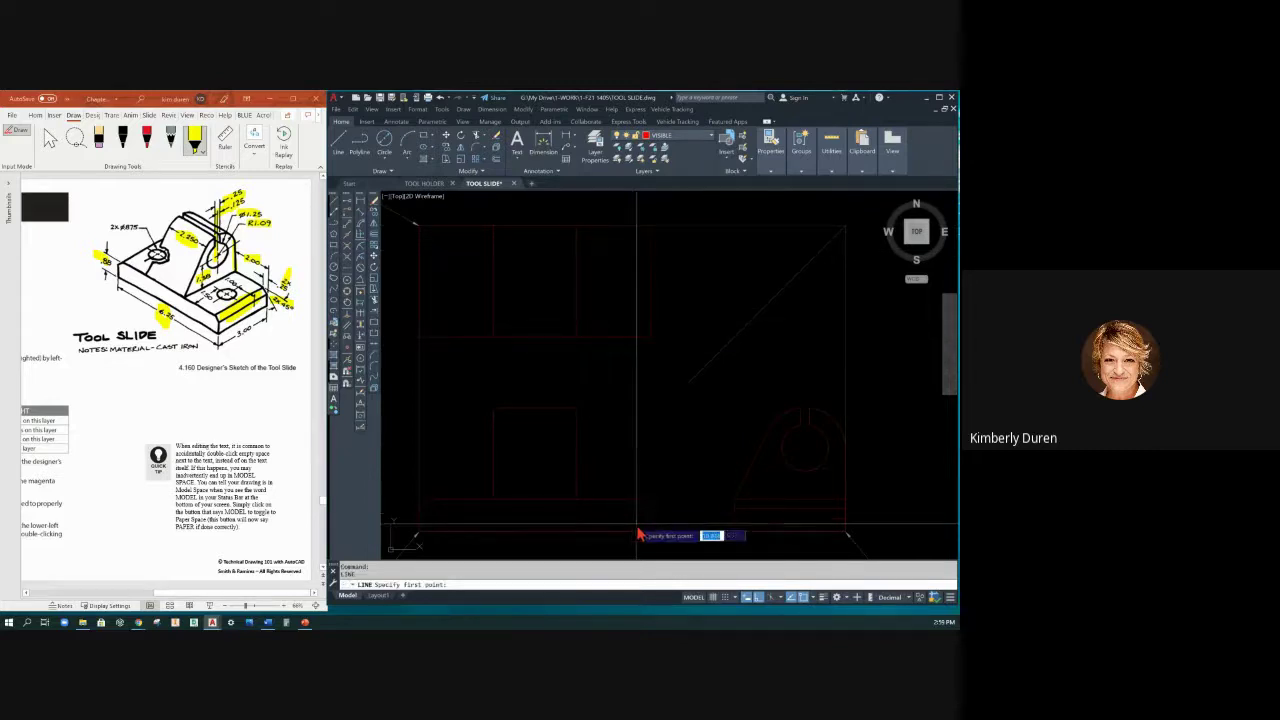
Discard a misplaced start and draw the third vertical line up to the top edge.
{"action": "left_click", "coordinate": [643, 346]}
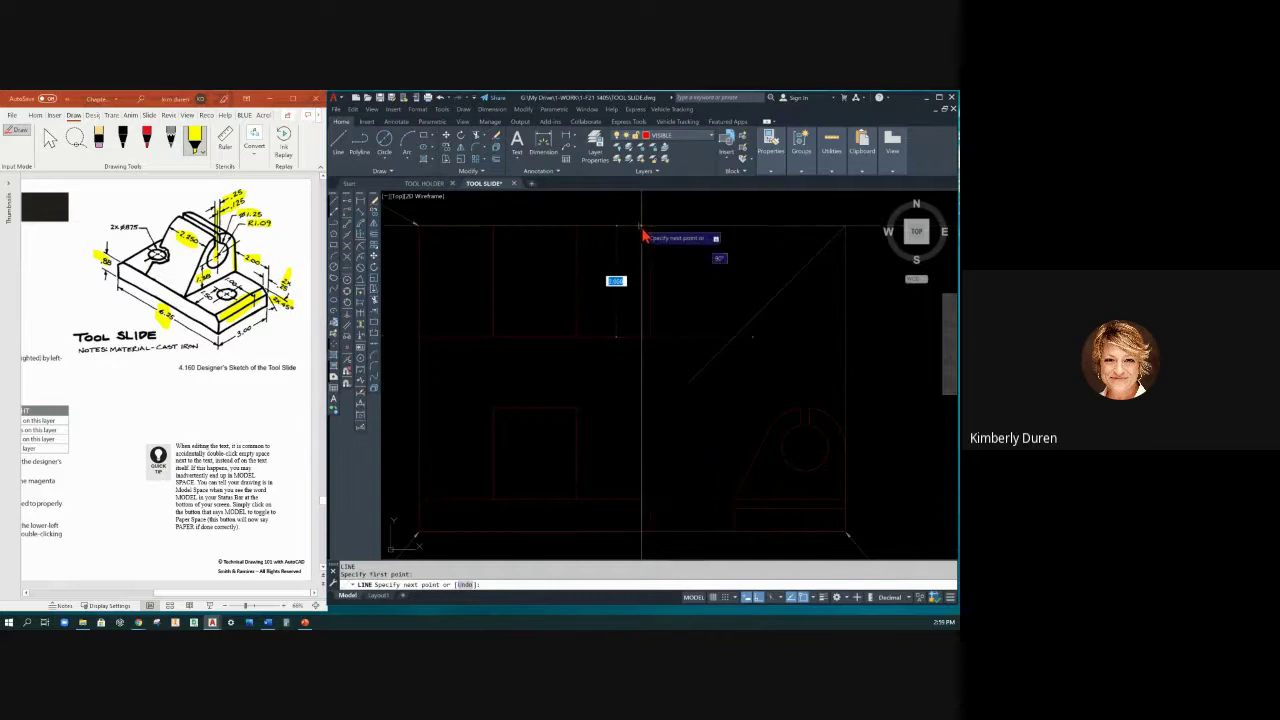
{"action": "key", "text": "Escape"}
{"action": "key", "text": "Return"}
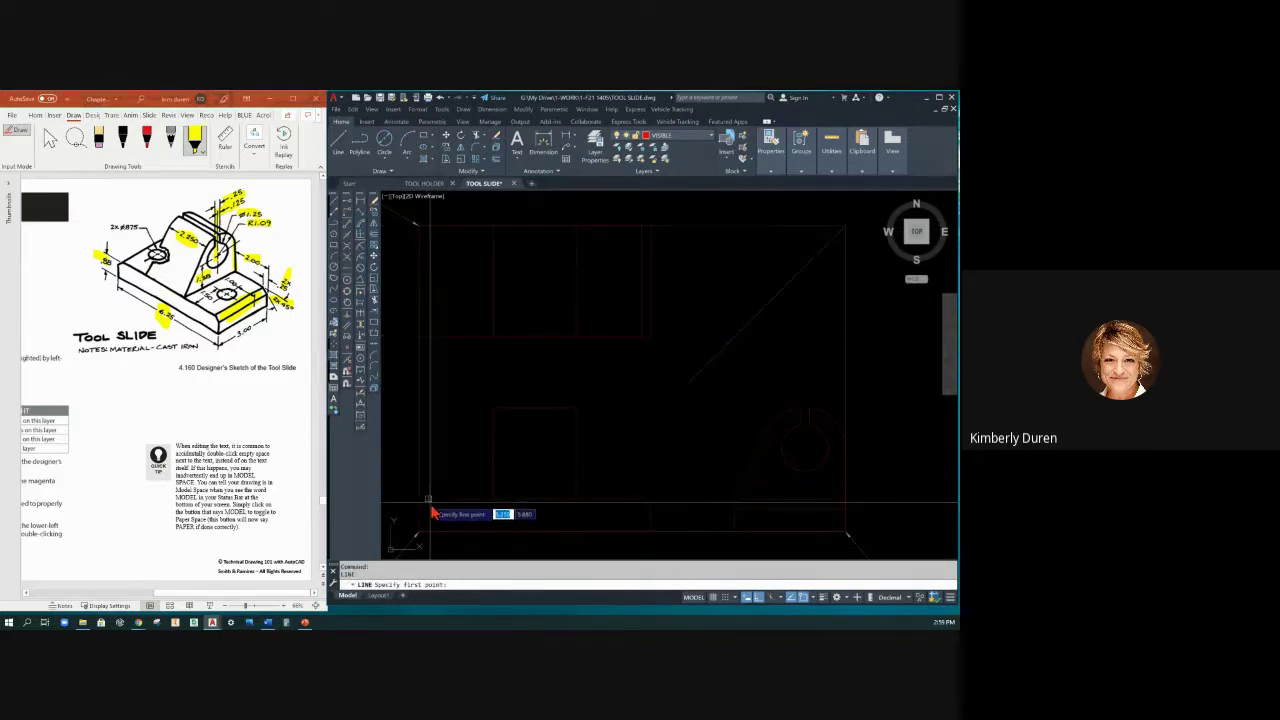
{"action": "left_click", "coordinate": [430, 350]}
{"action": "left_click", "coordinate": [430, 235]}
{"action": "key", "text": "Return"}
{"action": "scroll", "coordinate": [447, 435], "scroll_direction": "down", "scroll_amount": 2}
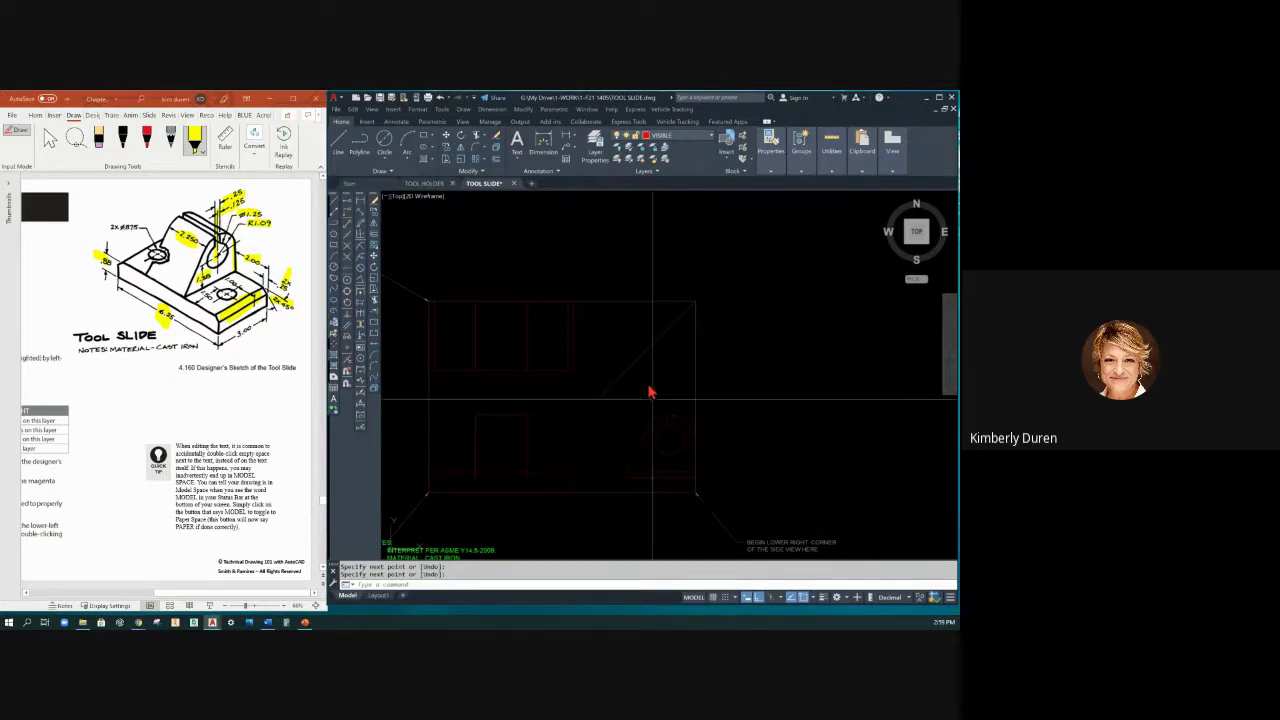
Draw a horizontal slot line leftward across the top view, tracked up from the right corner.
{"action": "middle_click_drag", "start_coordinate": [606, 386], "coordinate": [577, 416]}
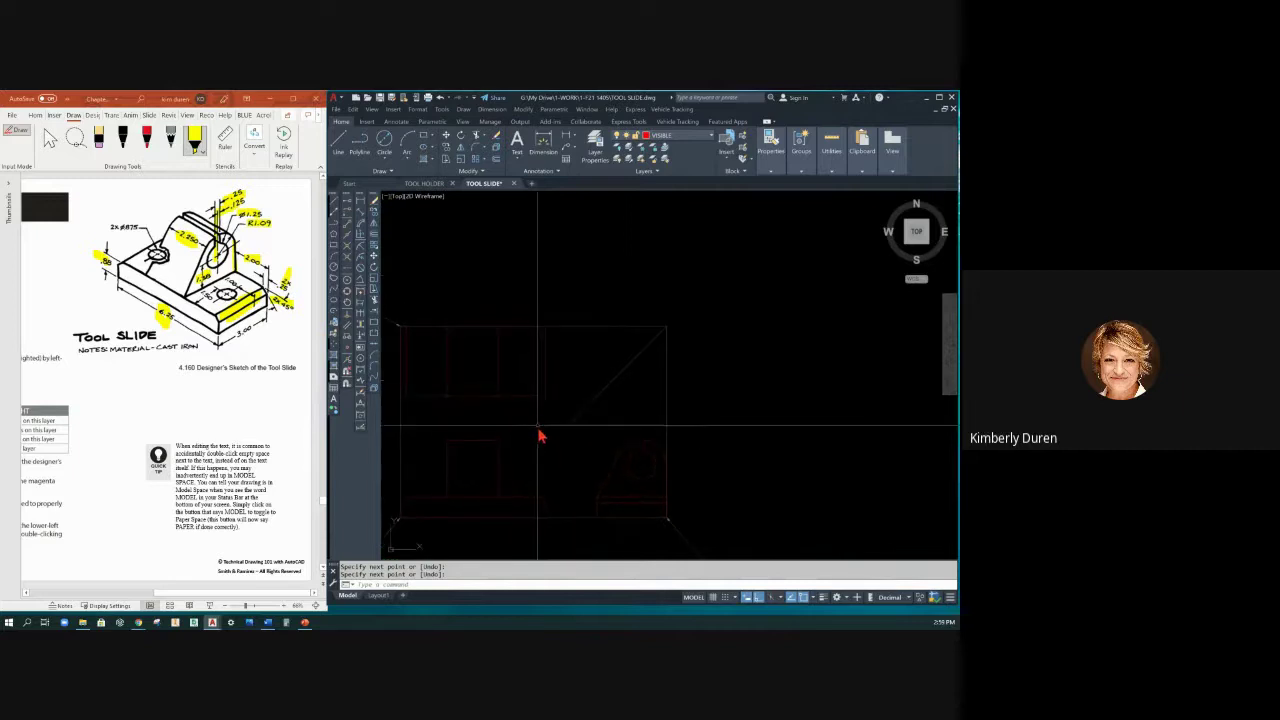
{"action": "scroll", "coordinate": [533, 452], "scroll_direction": "up", "scroll_amount": 2}
{"action": "mouse_move", "coordinate": [543, 443]}
{"action": "middle_mouse_down"}
{"action": "mouse_move", "coordinate": [617, 391]}
{"action": "mouse_move", "coordinate": [640, 397]}
{"action": "mouse_move", "coordinate": [628, 402]}
{"action": "middle_mouse_up"}
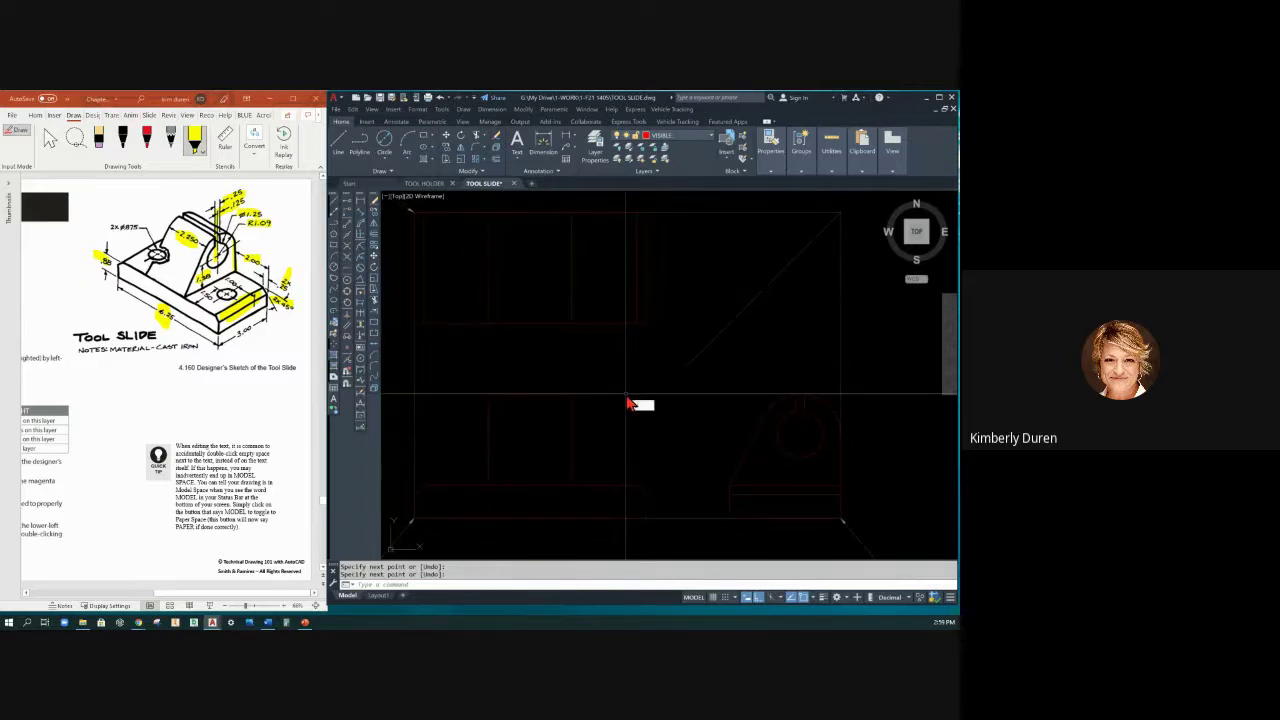
{"action": "type", "text": "l"}
{"action": "key", "text": "Return"}
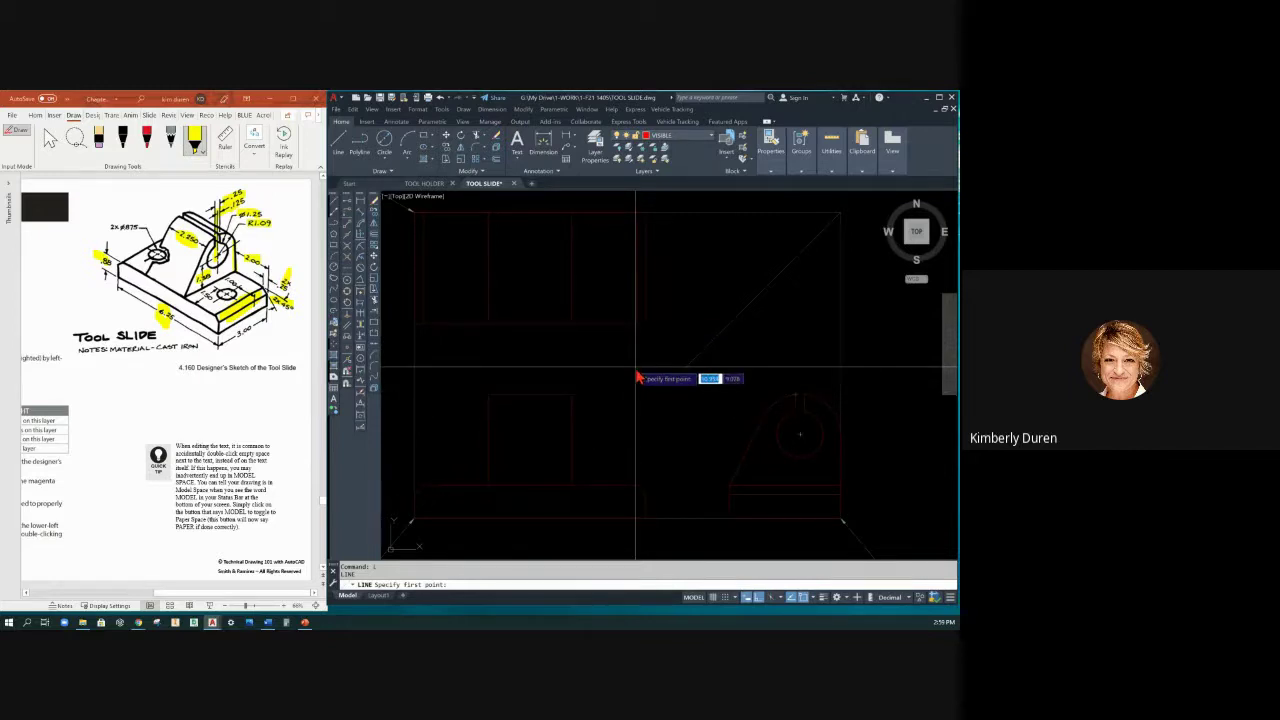
{"action": "right_click", "coordinate": [637, 376], "text": "shift"}
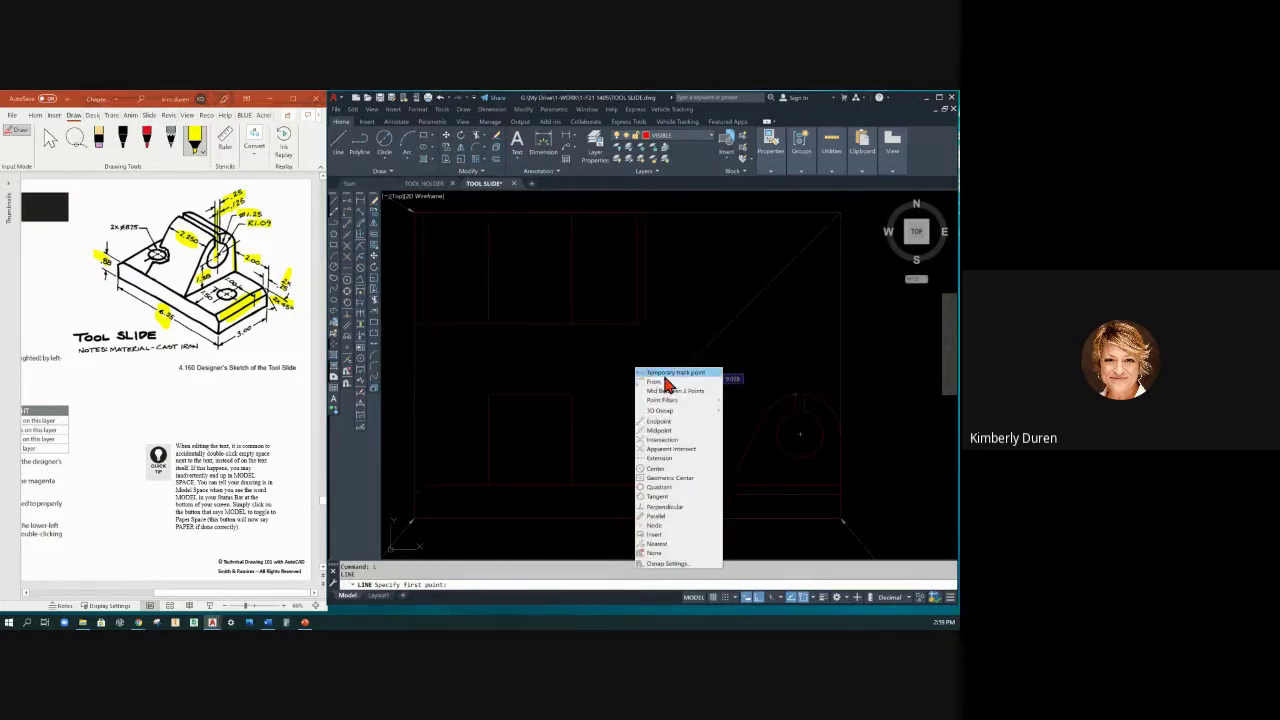
{"action": "left_click", "coordinate": [665, 374]}
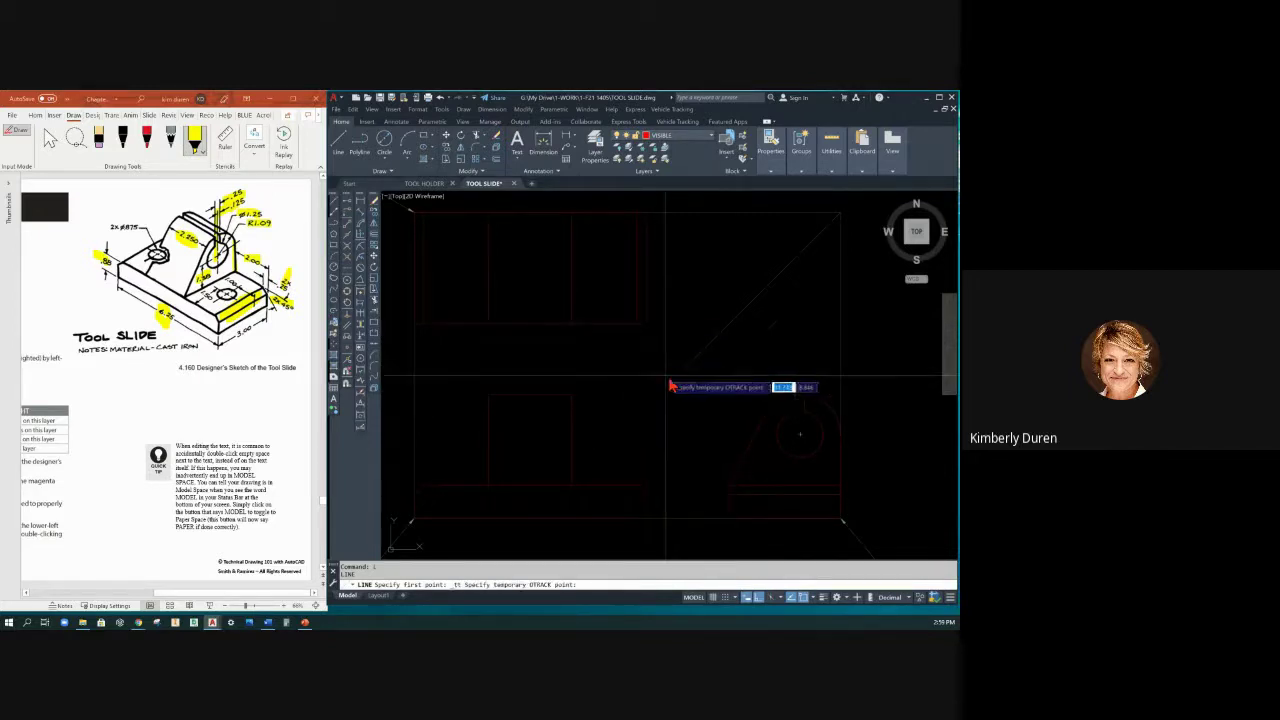
{"action": "left_click", "coordinate": [806, 396]}
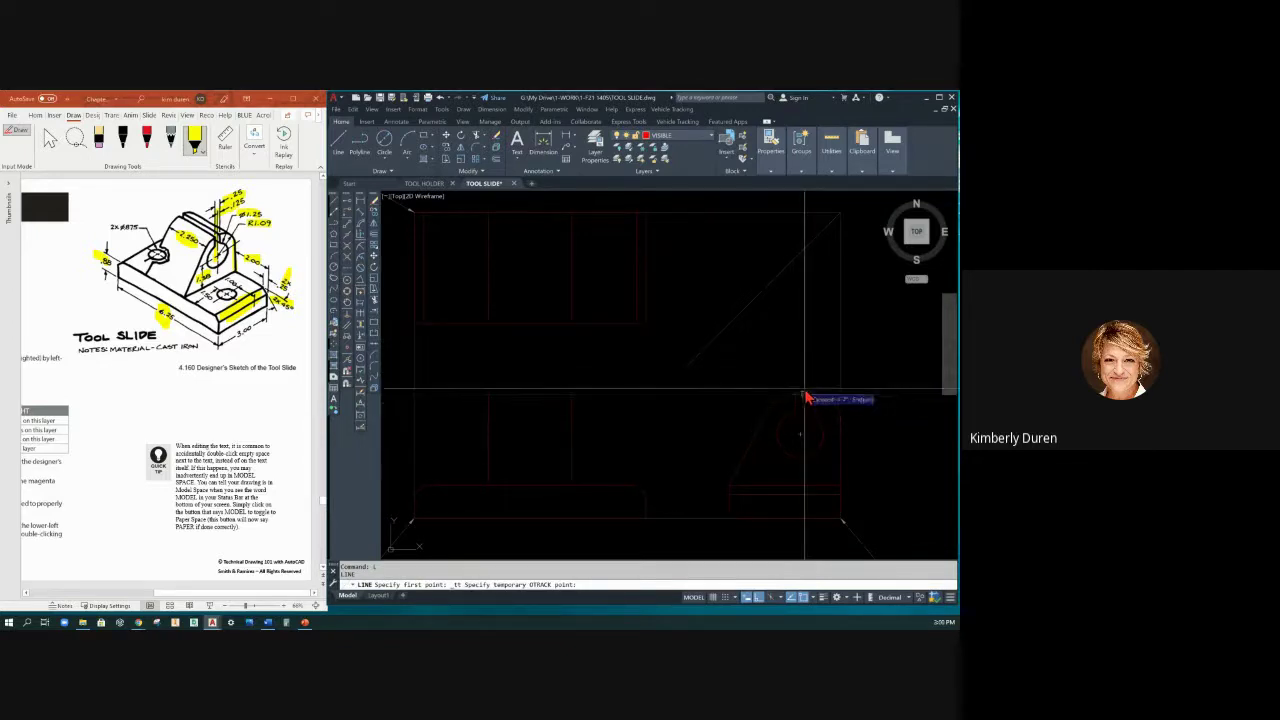
{"action": "left_click", "coordinate": [803, 252]}
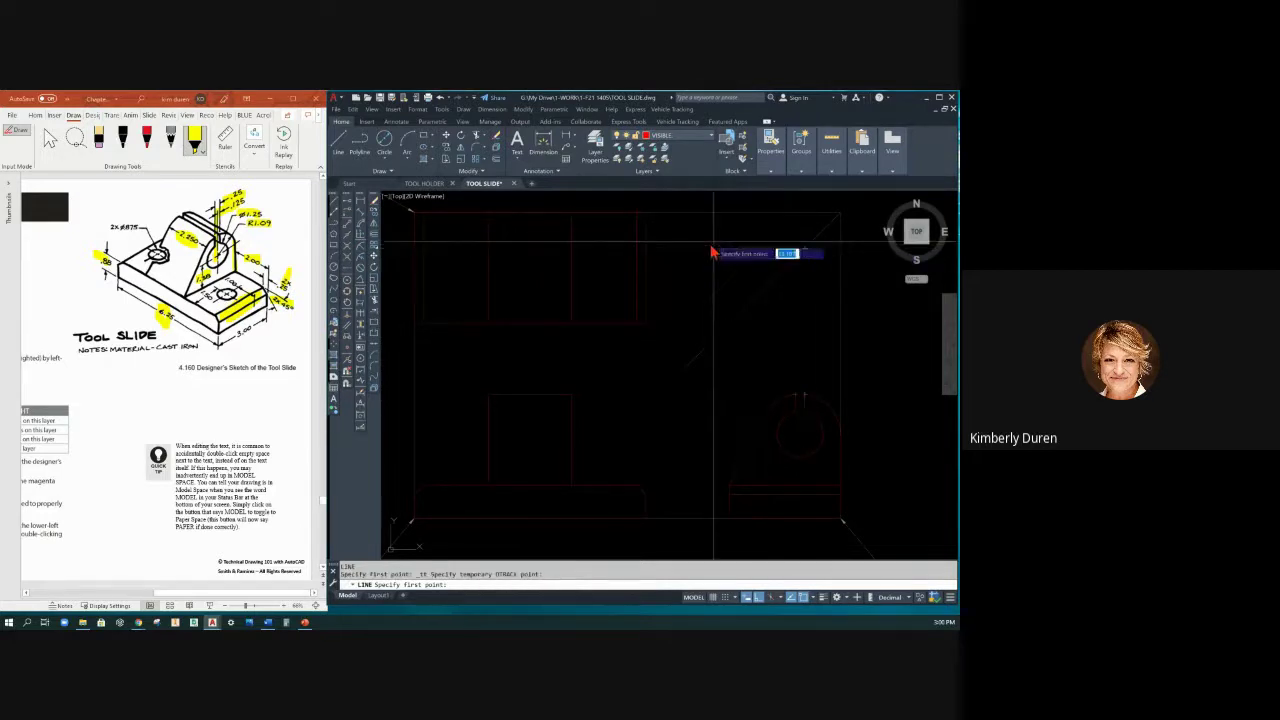
{"action": "left_click", "coordinate": [572, 250]}
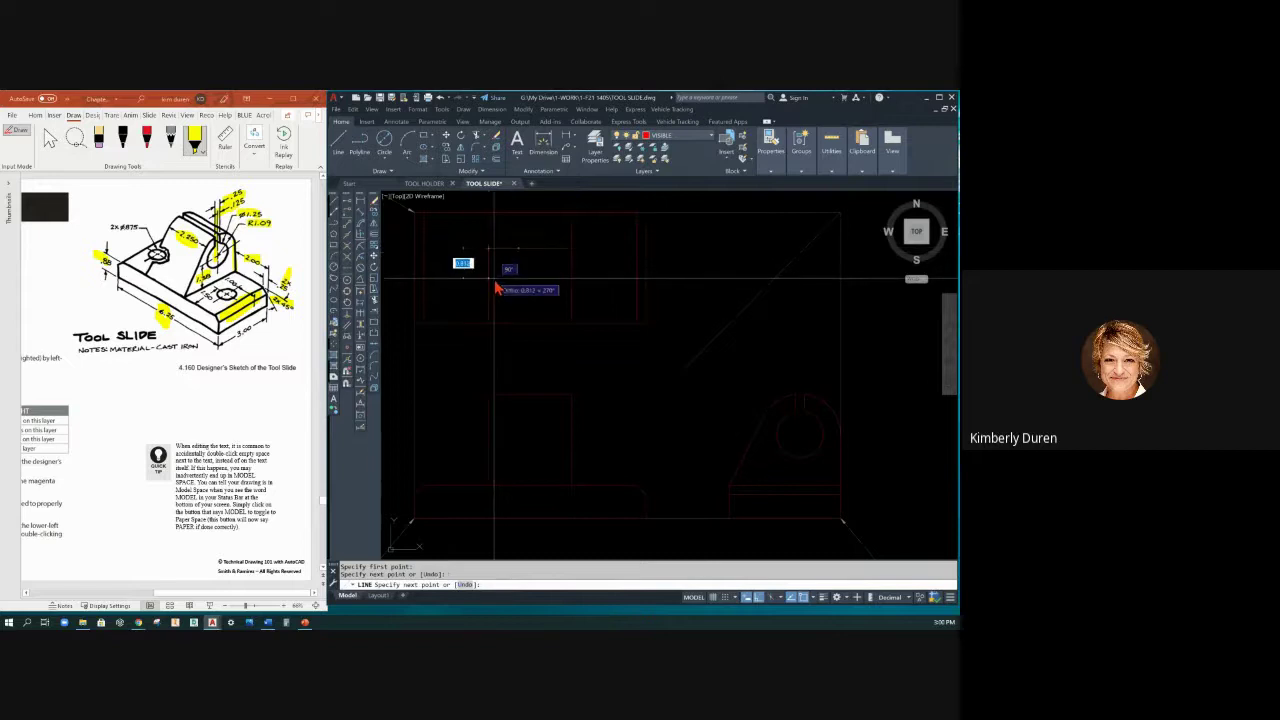
{"action": "left_click", "coordinate": [495, 272]}
{"action": "key", "text": "Return"}
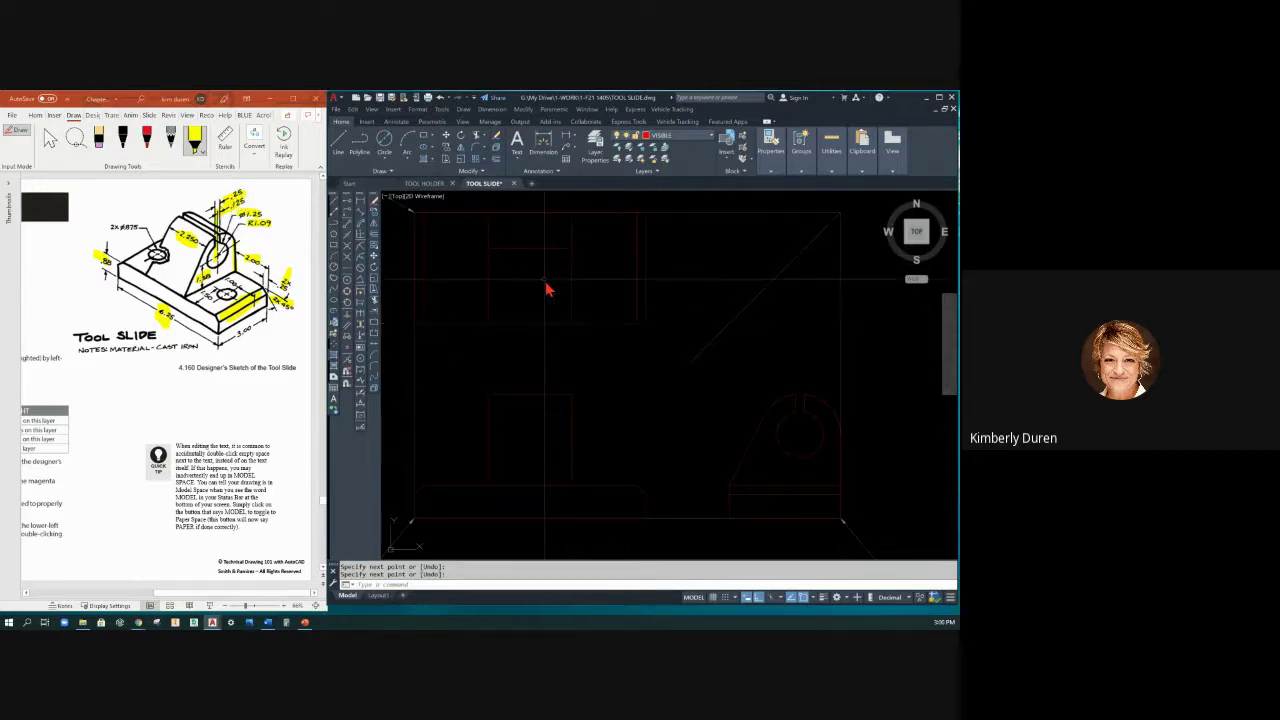
Offset the horizontal slot line 0.25 downward to form the slot's second edge.
{"action": "key", "text": "Return"}
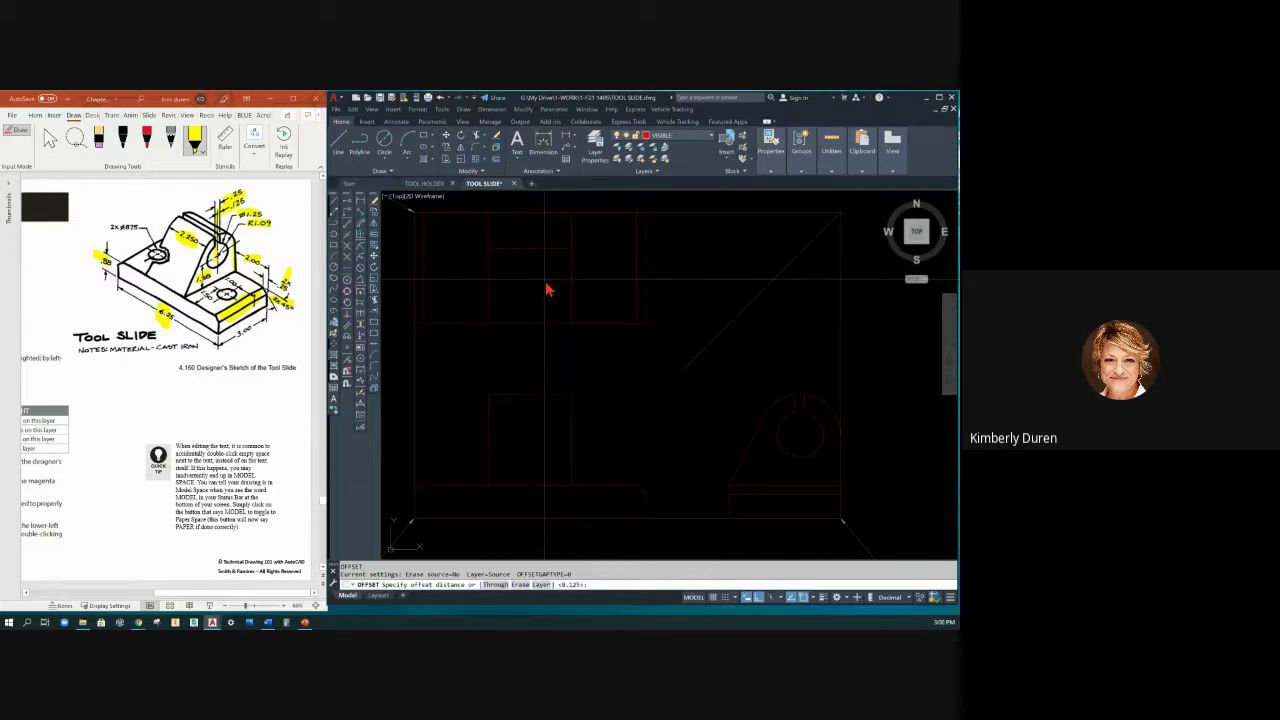
{"action": "type", "text": ".25"}
{"action": "key", "text": "Return"}
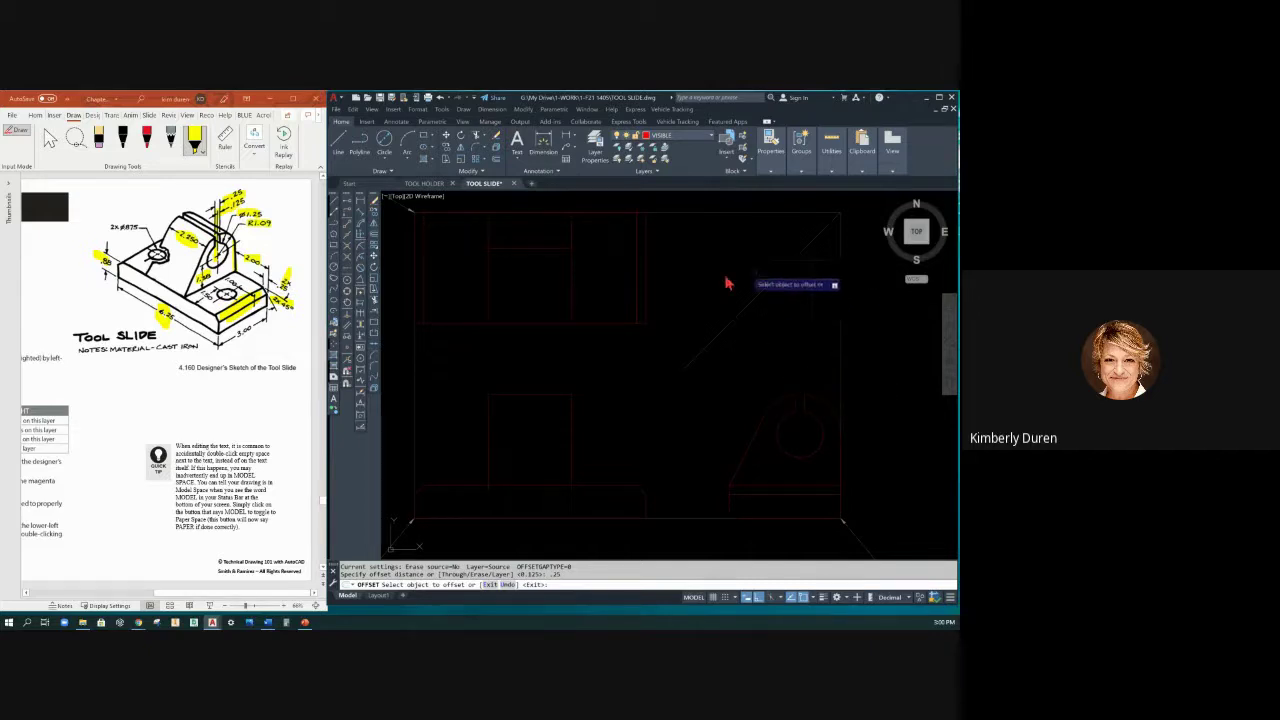
{"action": "left_click", "coordinate": [514, 250]}
{"action": "left_click", "coordinate": [515, 284]}
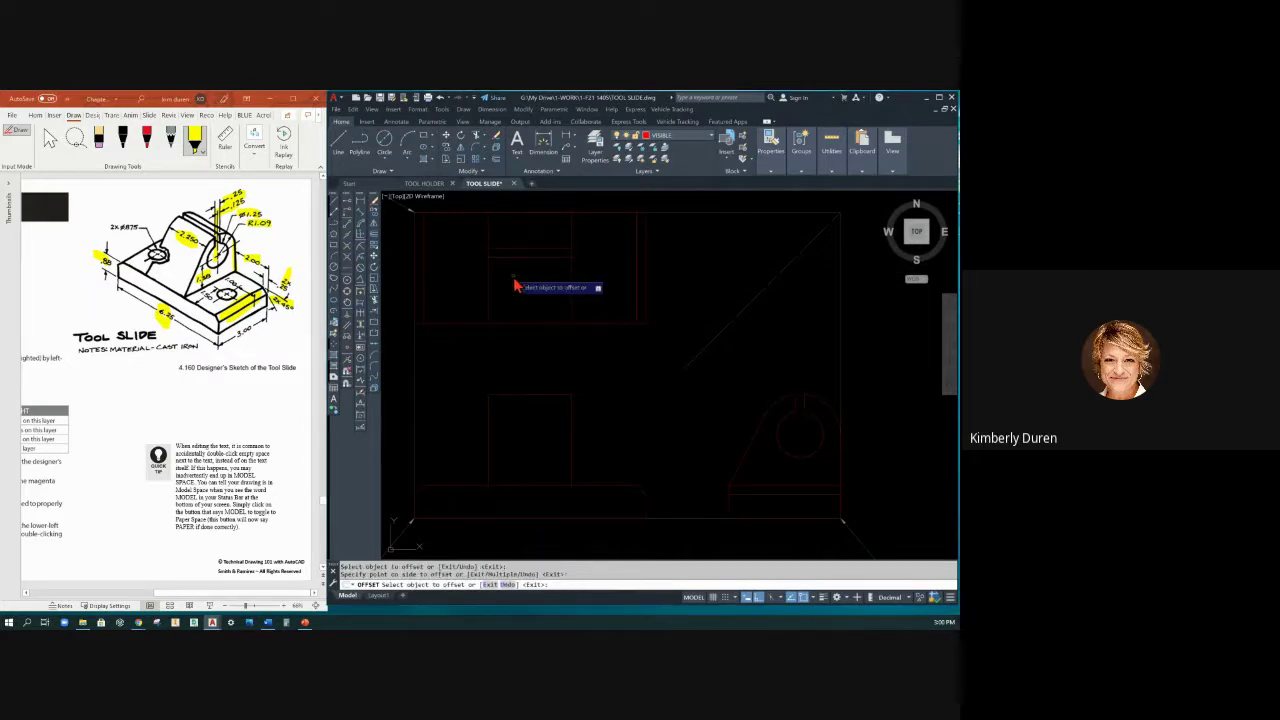
{"action": "key", "text": "Escape"}
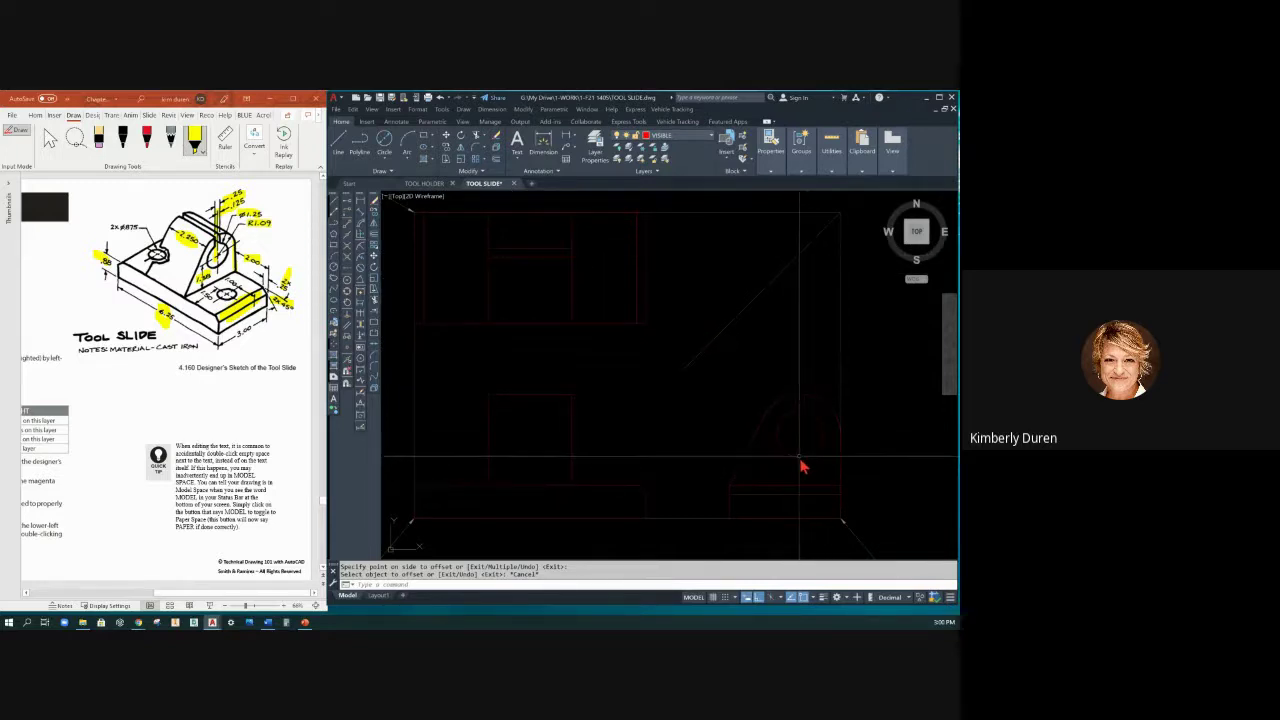
{"action": "mouse_move", "coordinate": [801, 465]}
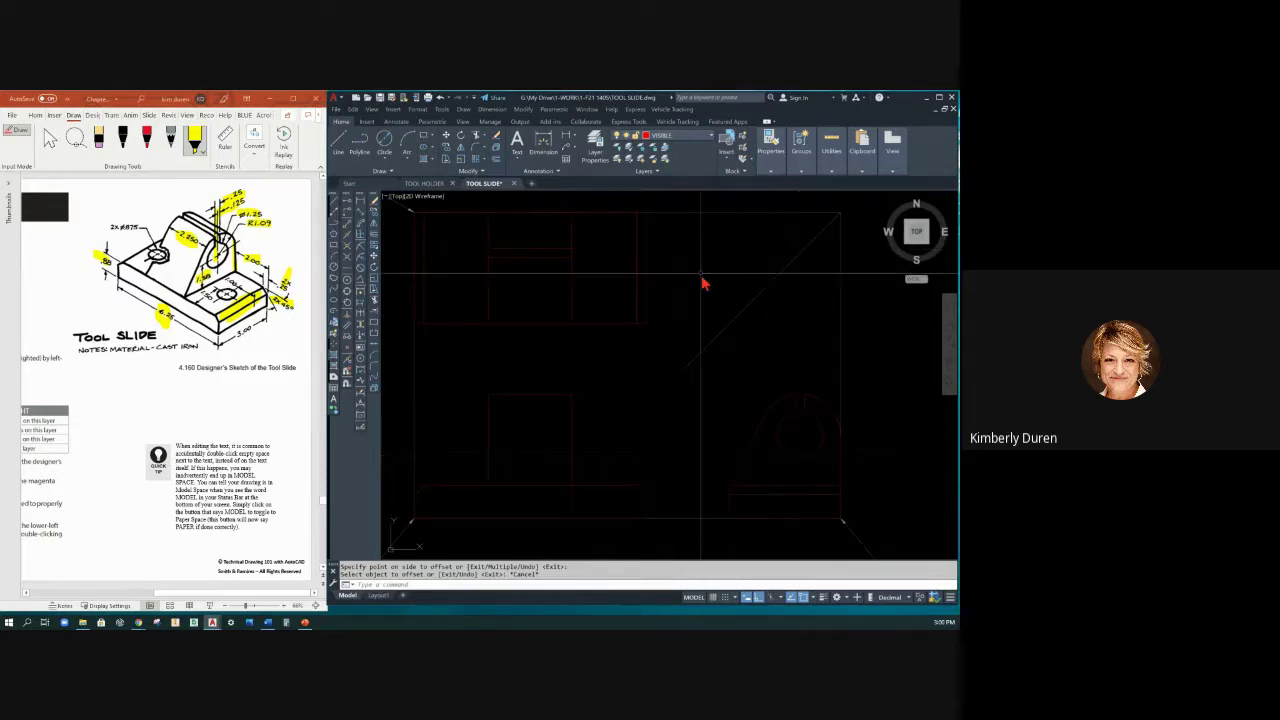
{"action": "key", "text": "Escape"}
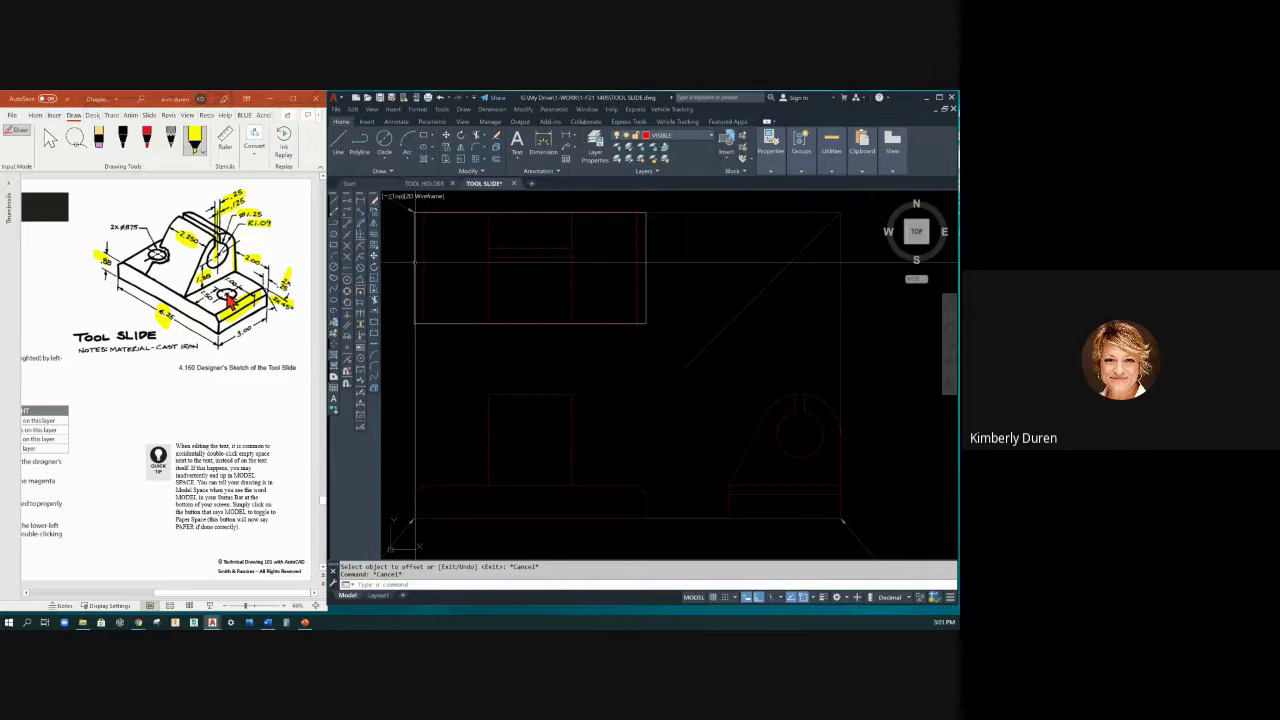
Explode the top-view rectangle into separate lines.
{"action": "left_click", "coordinate": [665, 337]}
{"action": "left_click", "coordinate": [646, 309]}
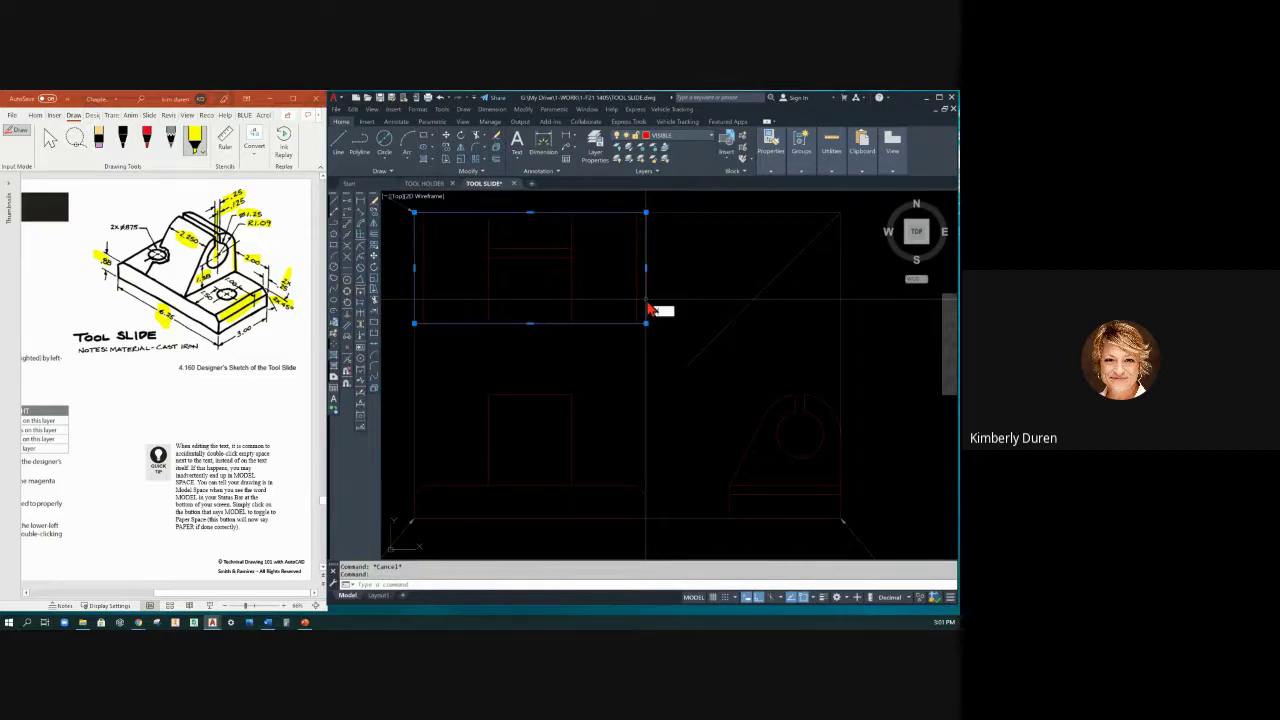
{"action": "key", "text": "Return"}
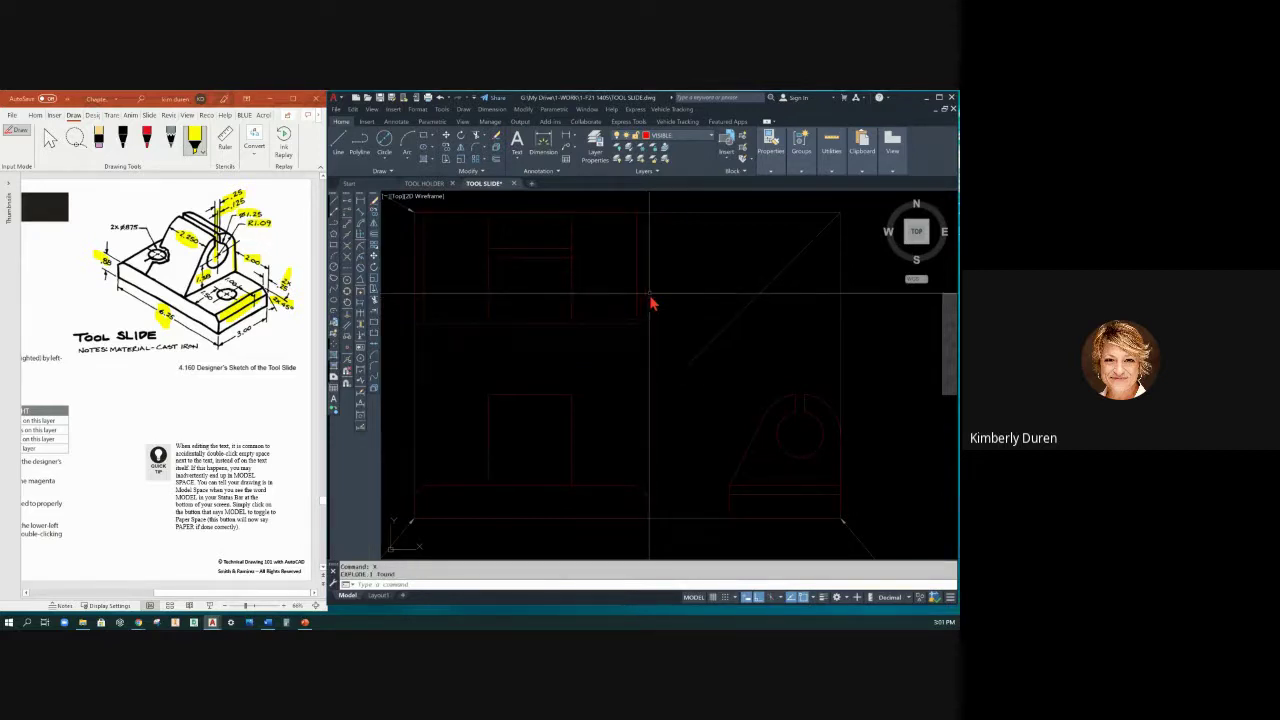
Offset the top view's right edge 1 unit inward as a vertical construction line.
{"action": "type", "text": "o"}
{"action": "key", "text": "Return"}
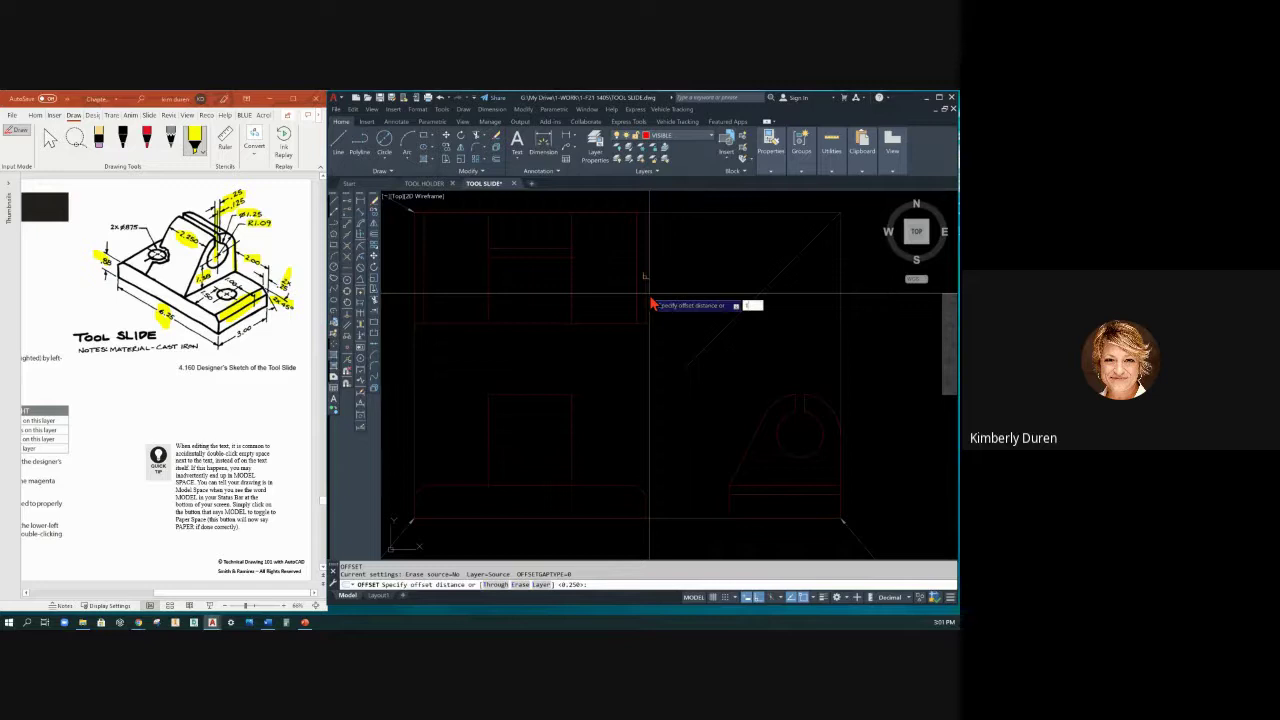
{"action": "key", "text": "Return"}
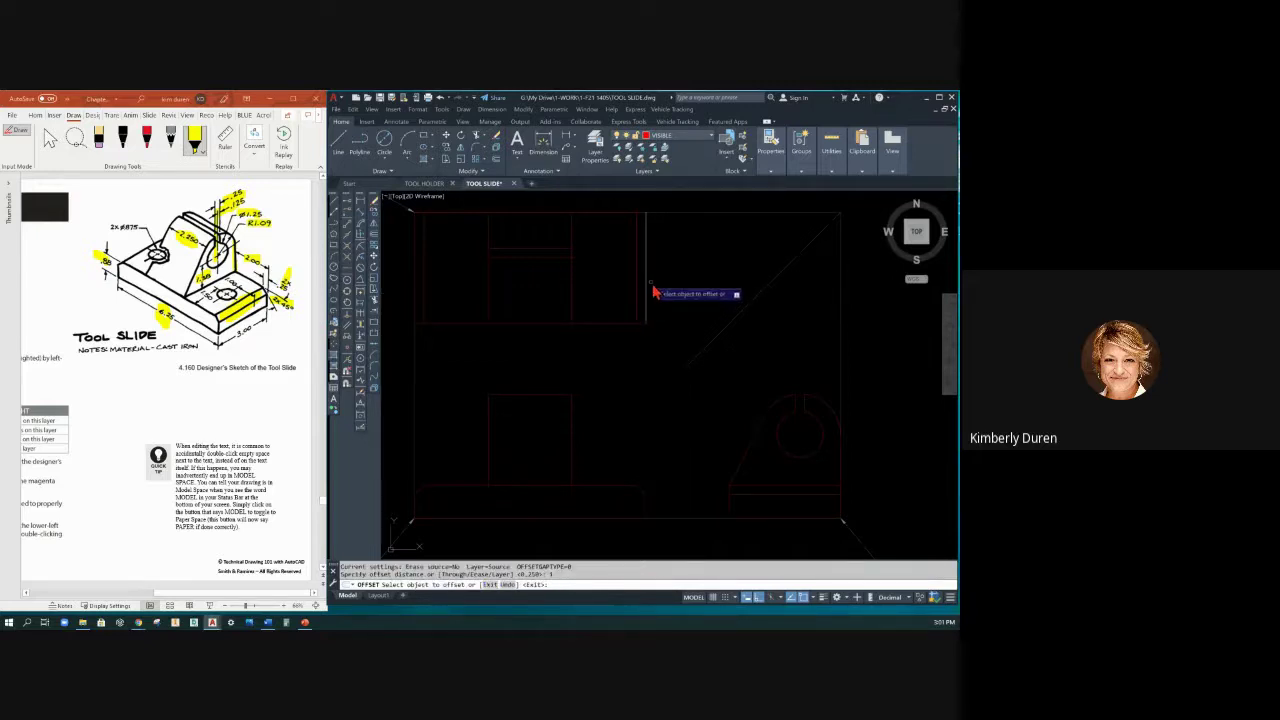
{"action": "left_click", "coordinate": [646, 292]}
{"action": "left_click", "coordinate": [612, 288]}
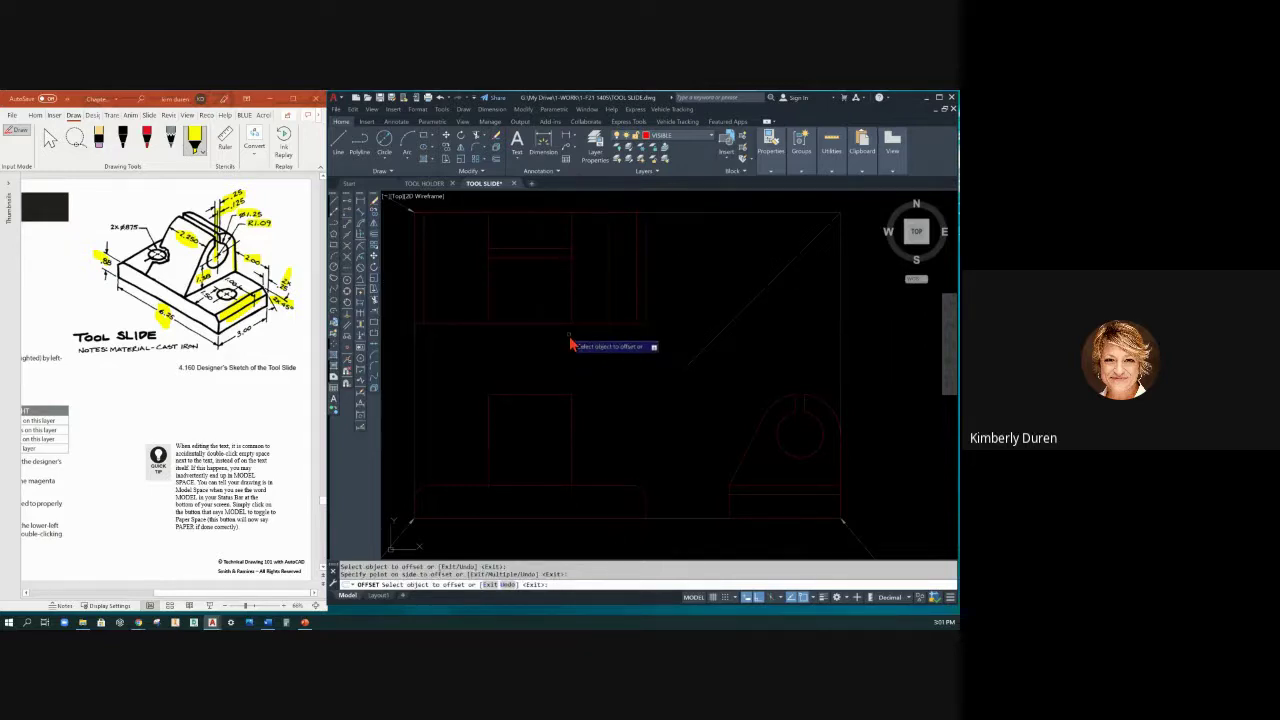
{"action": "key", "text": "Escape"}
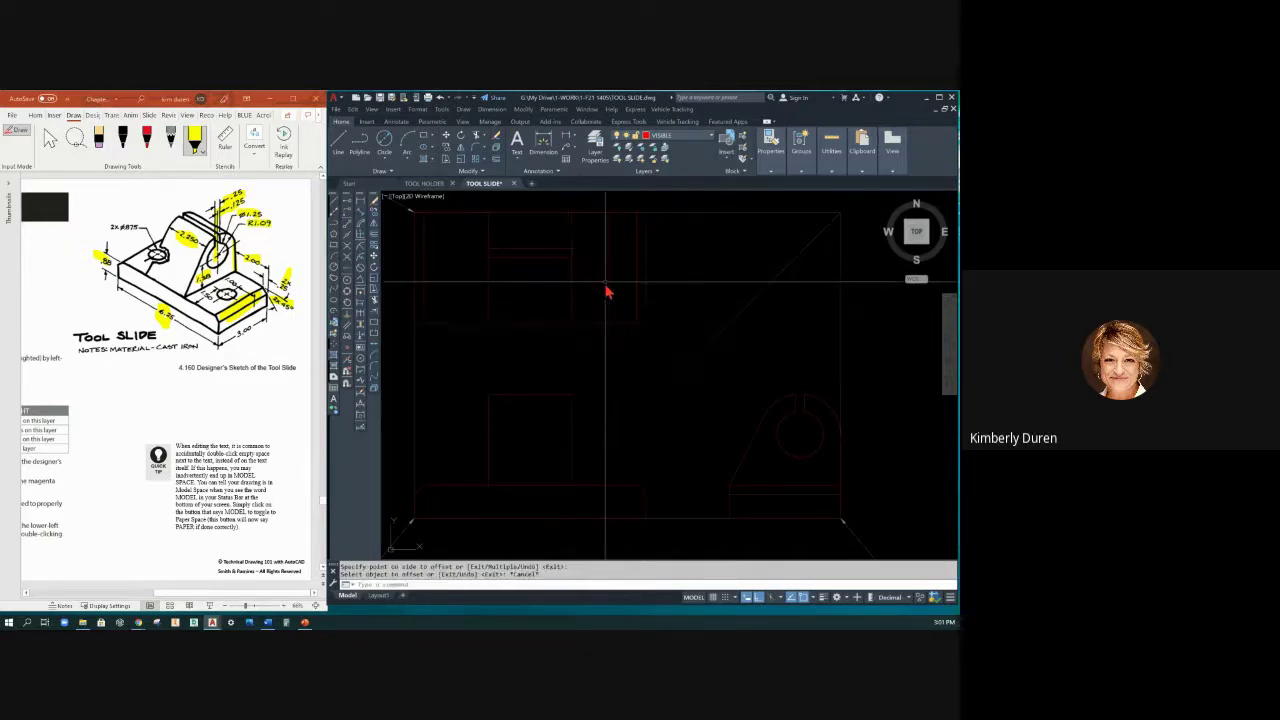
{"action": "mouse_move", "coordinate": [610, 280]}
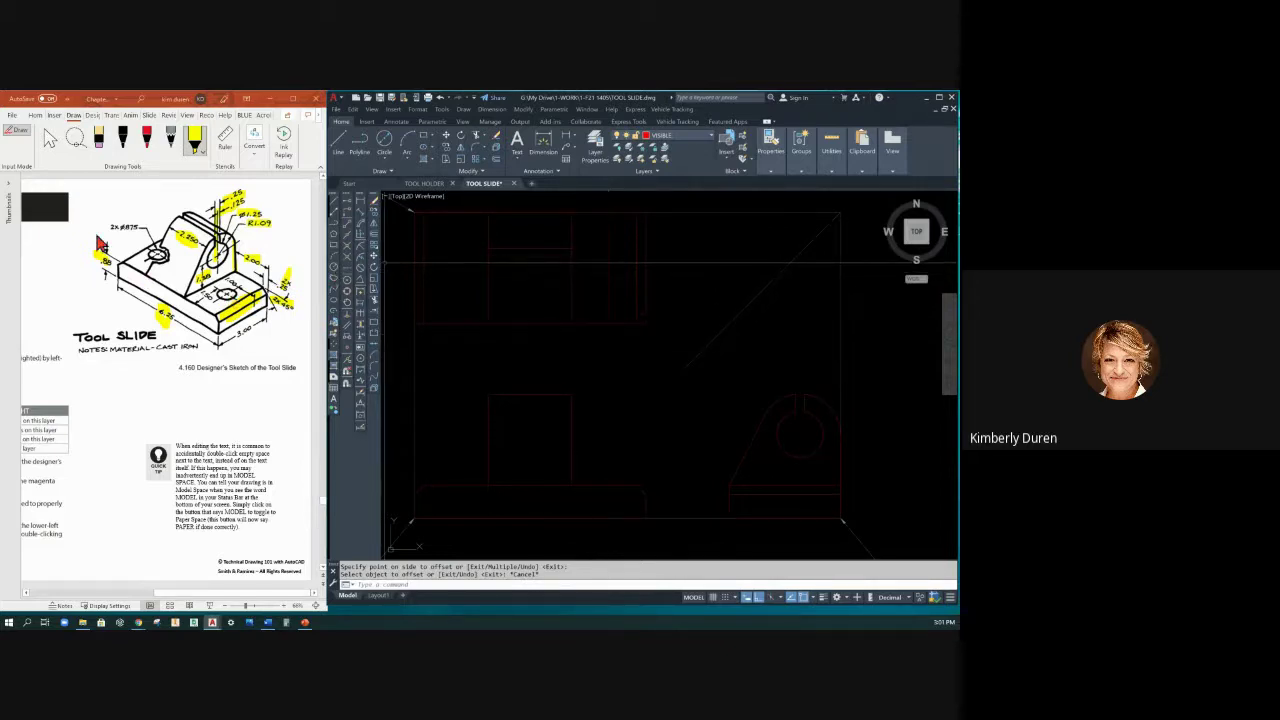
Draw a 0.875-diameter hole at the construction line's endpoint, then erase that line.
{"action": "left_click", "coordinate": [384, 140]}
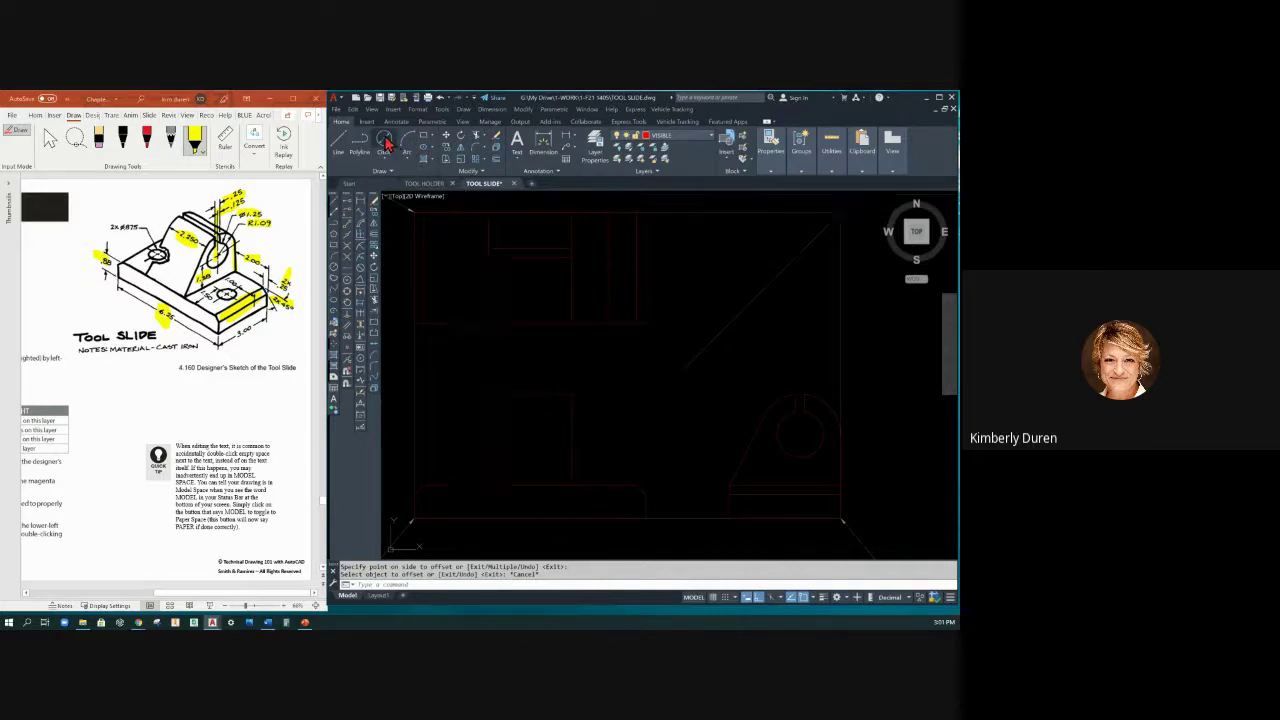
{"action": "left_click", "coordinate": [609, 270]}
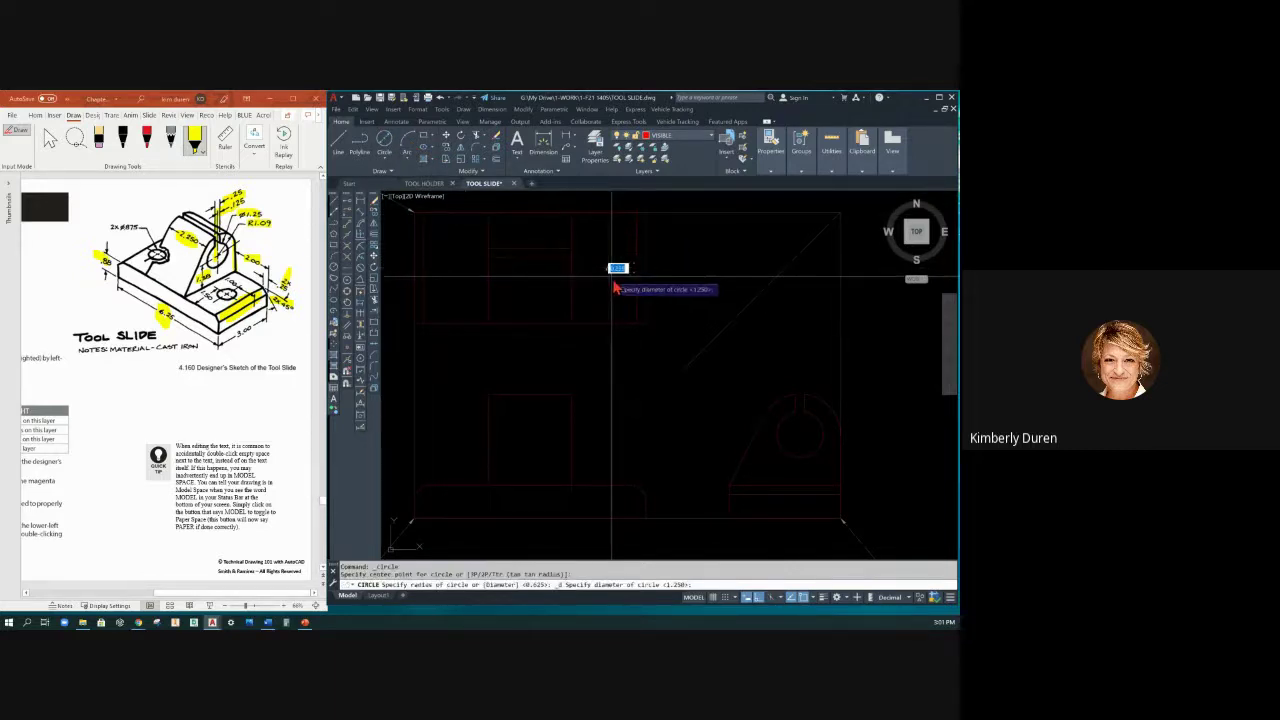
{"action": "type", "text": "d"}
{"action": "key", "text": "Return"}
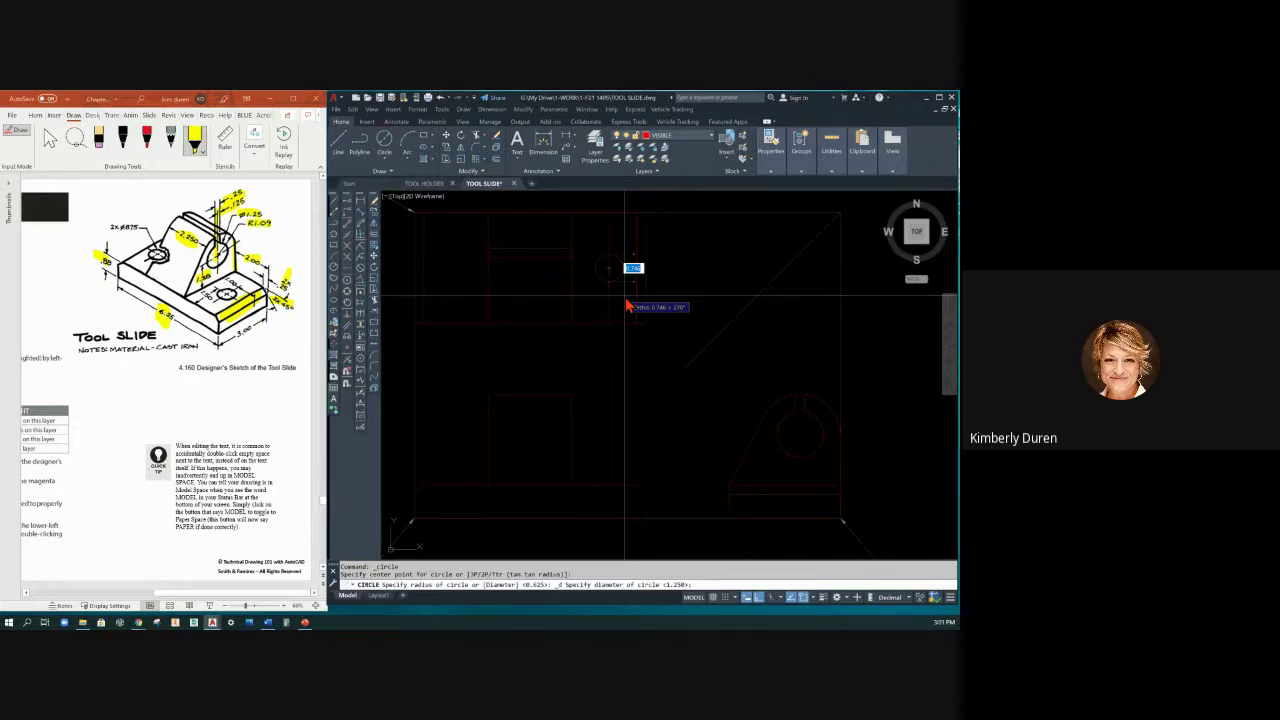
{"action": "type", "text": ".875"}
{"action": "key", "text": "Return"}
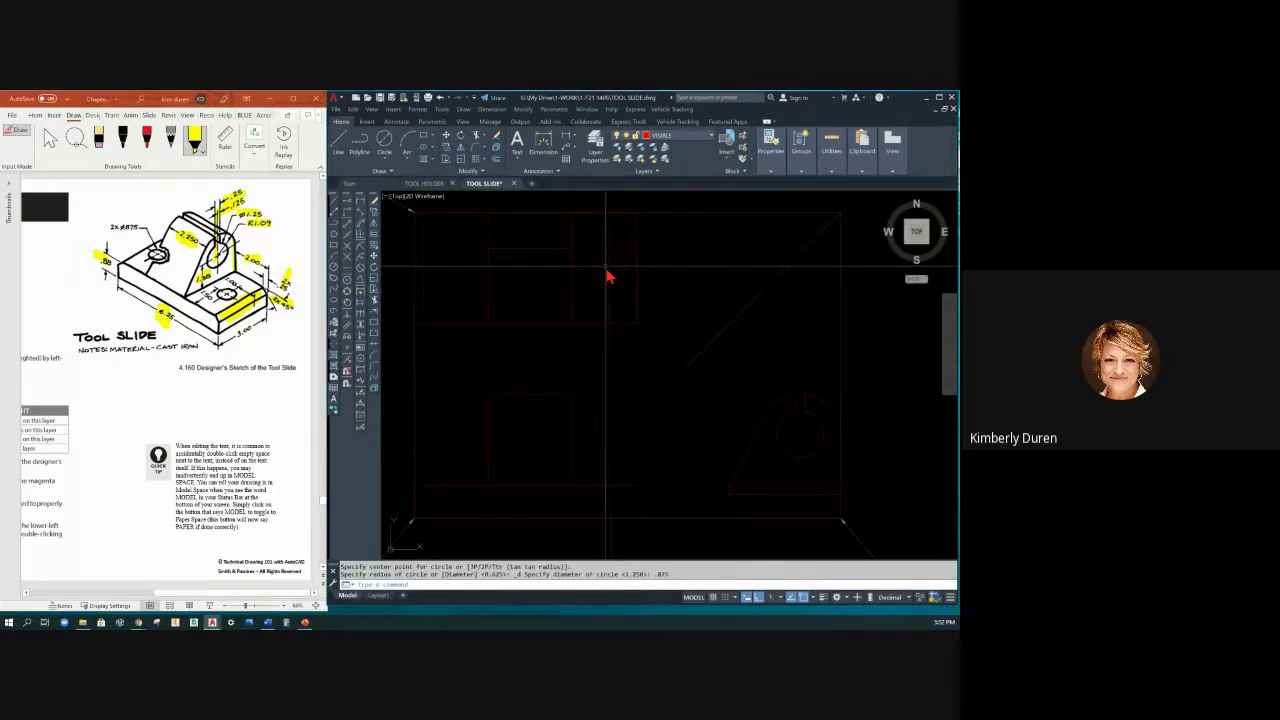
{"action": "left_click", "coordinate": [610, 274]}
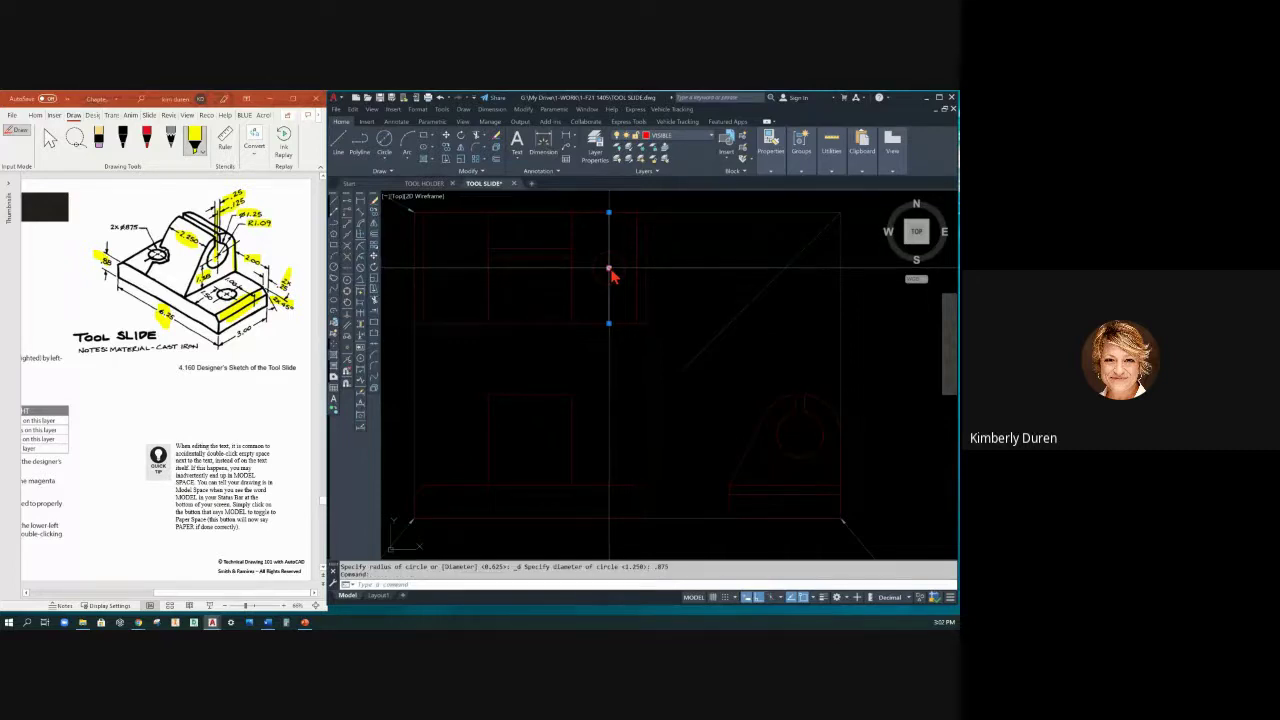
{"action": "key", "text": "Delete"}
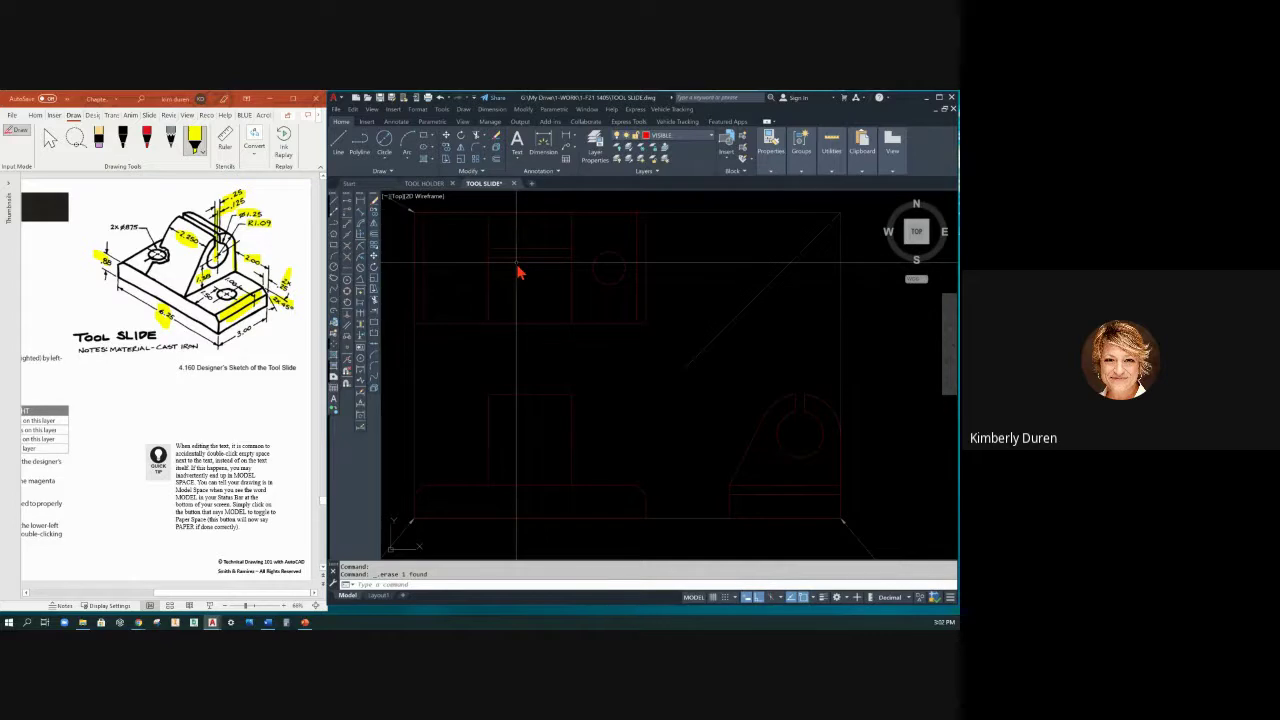
Mirror the 0.875 hole about a vertical line through the top edge's midpoint, keeping the original.
{"action": "type", "text": "mi"}
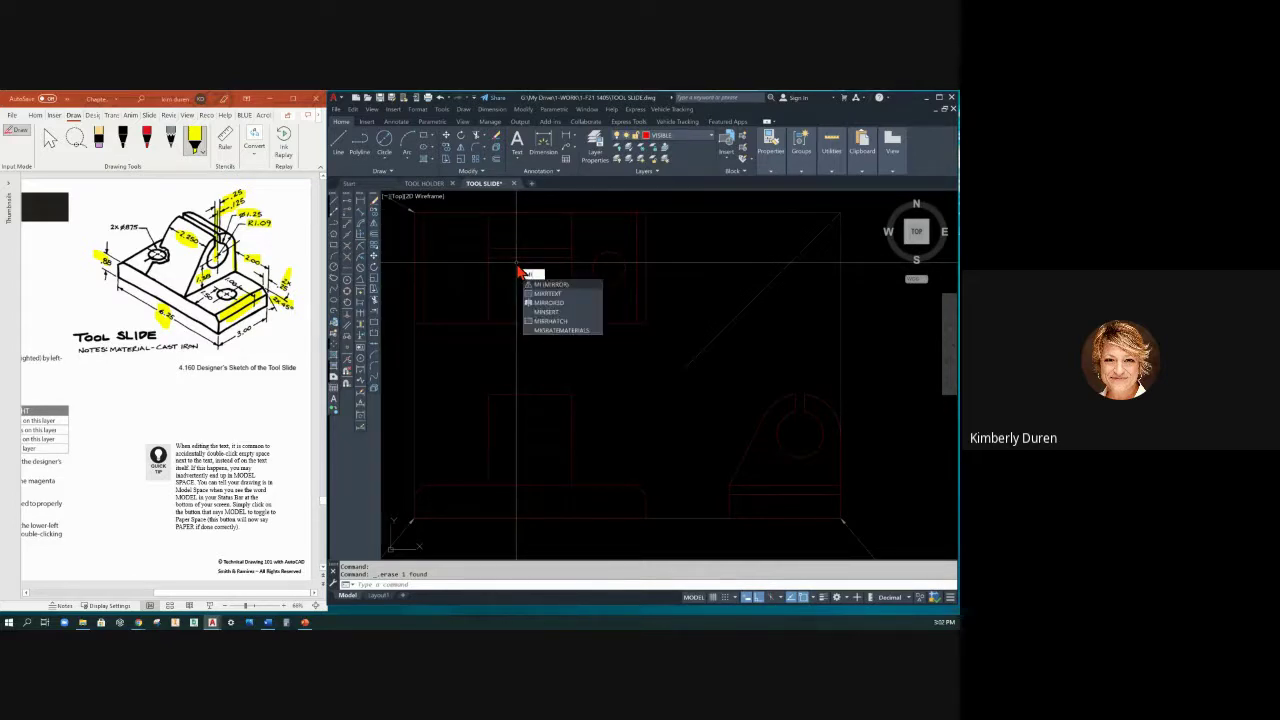
{"action": "key", "text": "Return"}
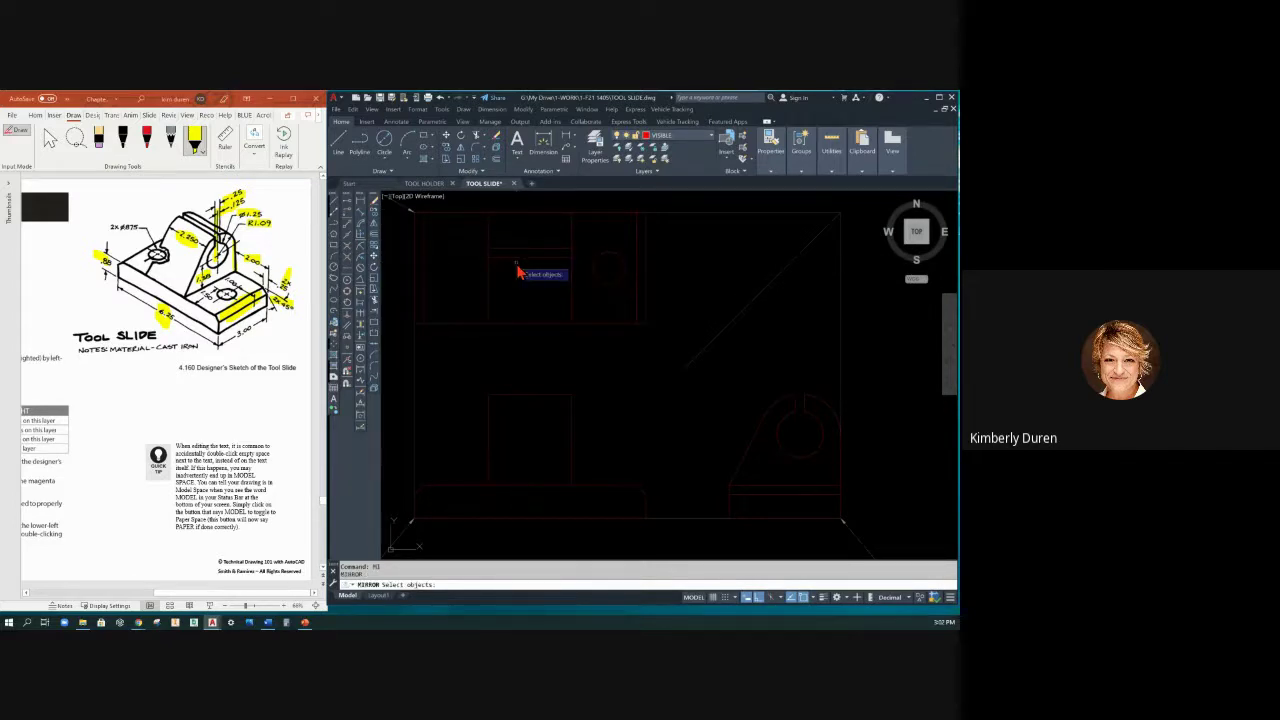
{"action": "left_click", "coordinate": [601, 263]}
{"action": "key", "text": "Return"}
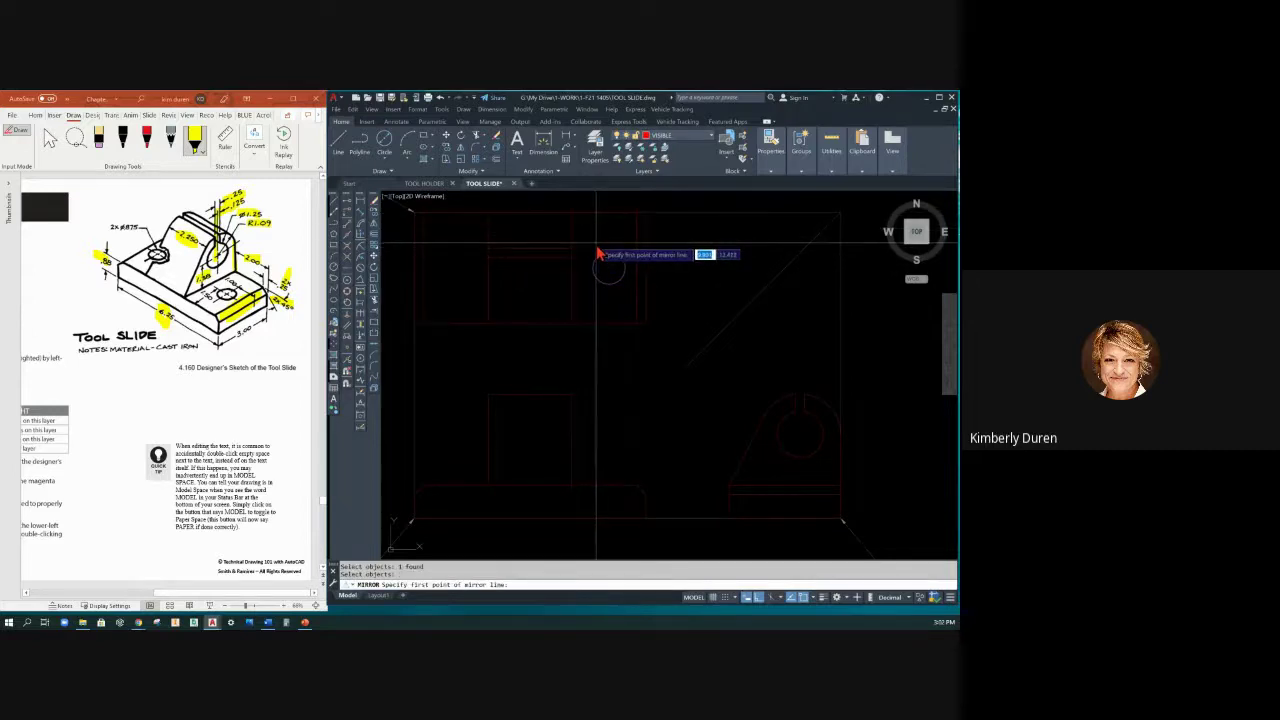
{"action": "left_click", "coordinate": [531, 222]}
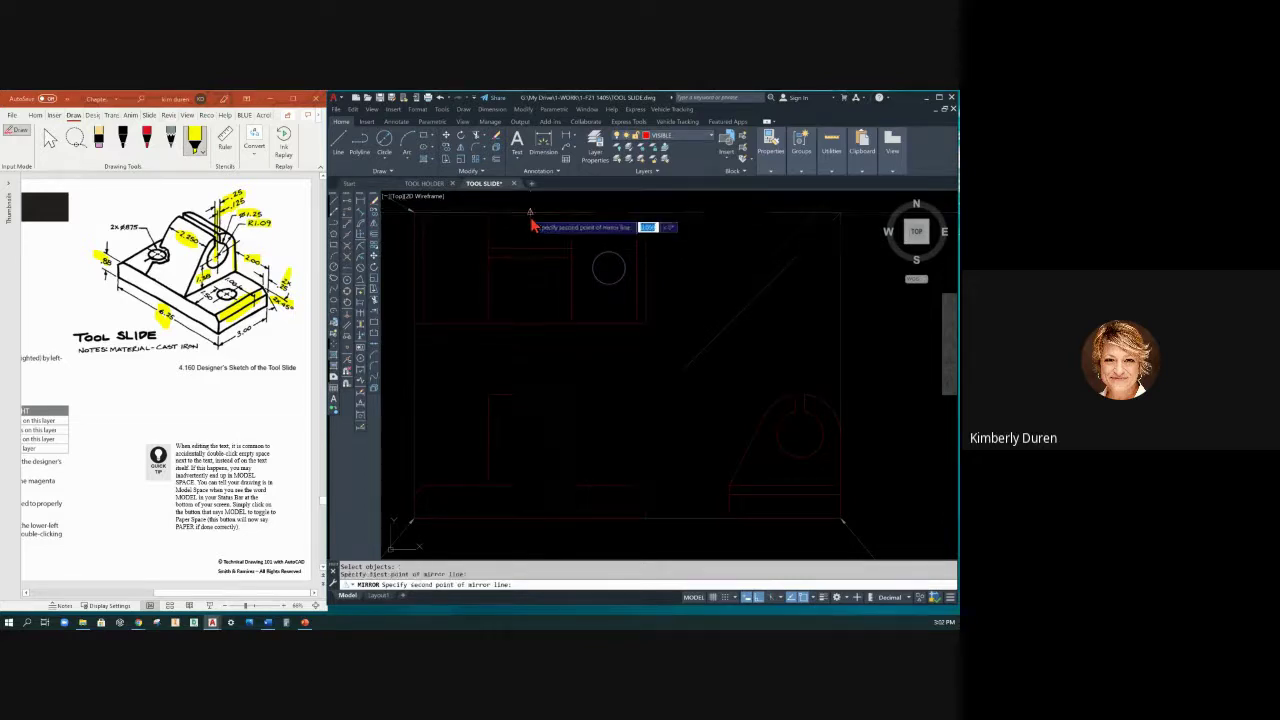
{"action": "left_click", "coordinate": [531, 326]}
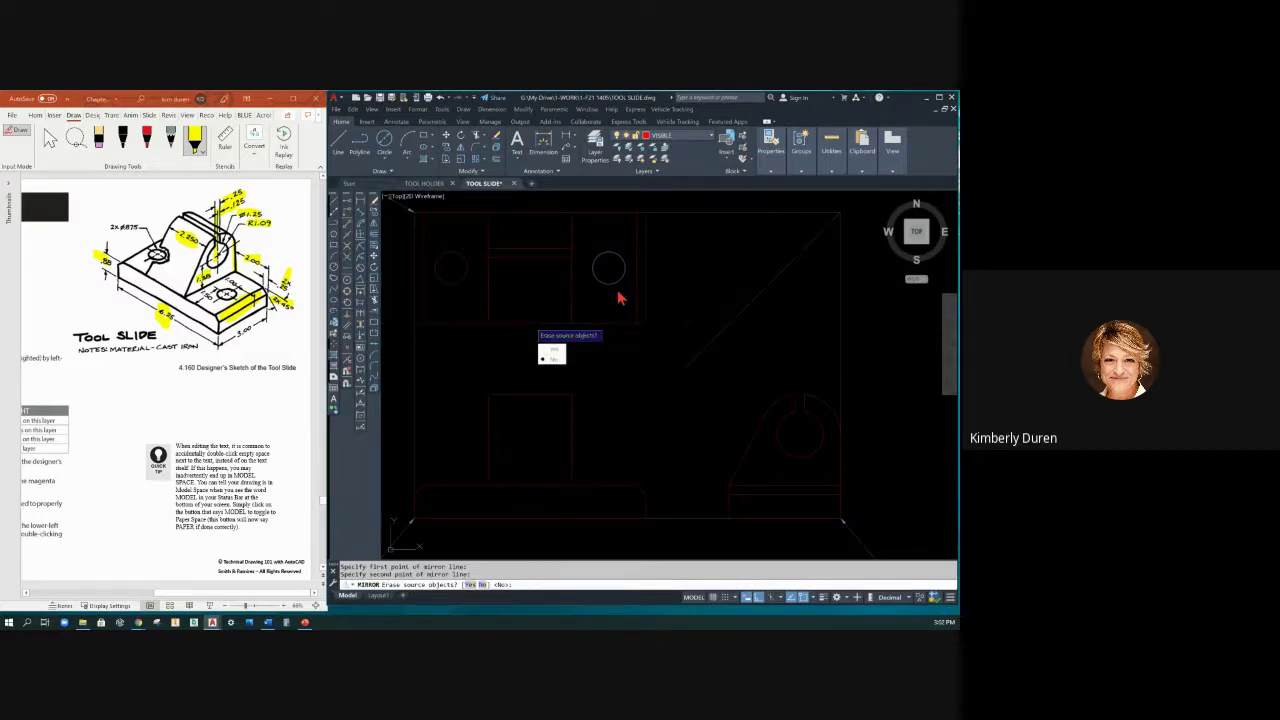
{"action": "key", "text": "Return"}
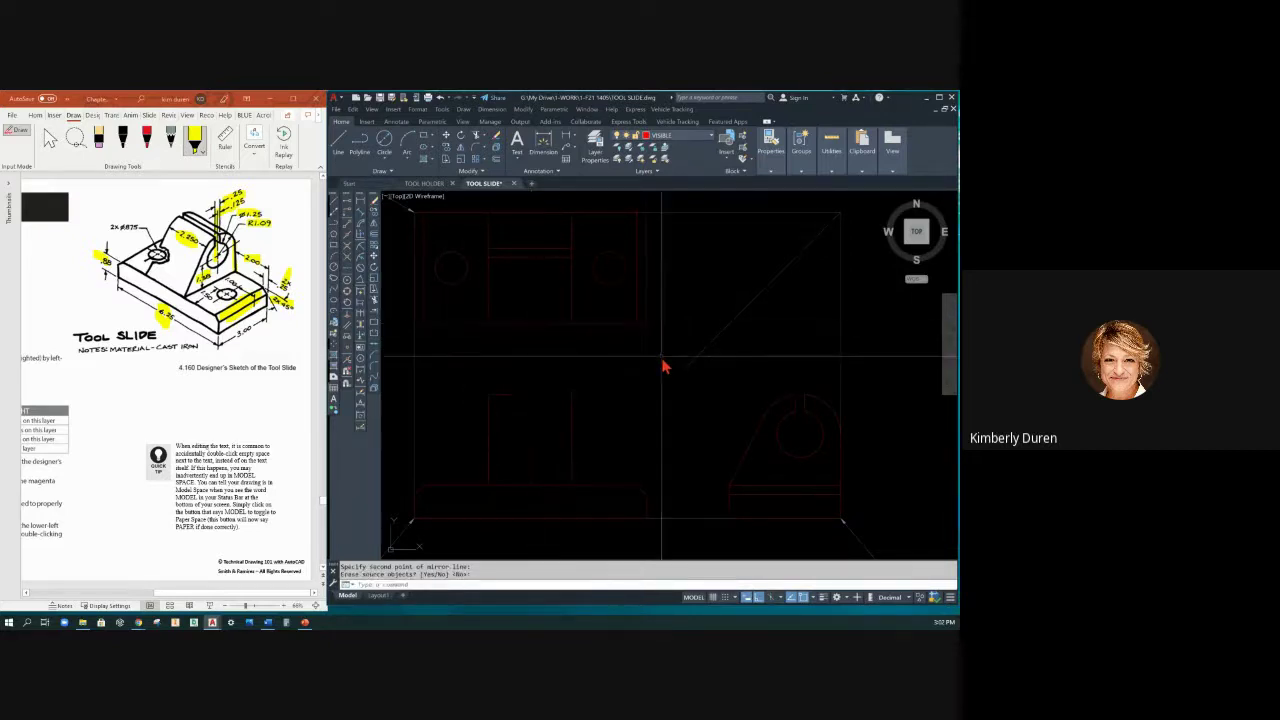